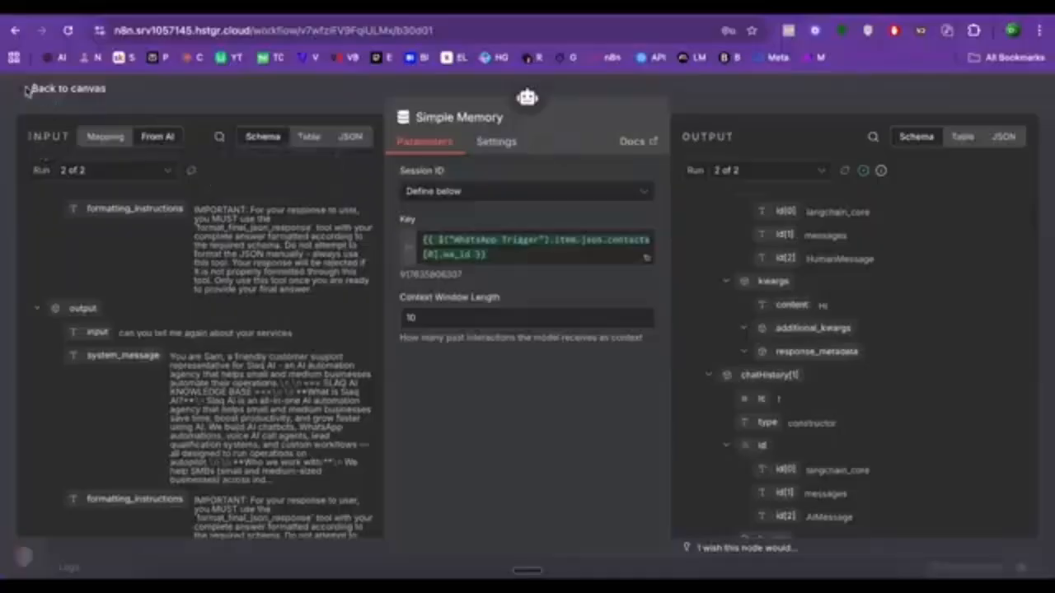
- Close the Simple Memory settings and send the WhatsApp chatbot a message asking to book a free consultation
key(Escape)
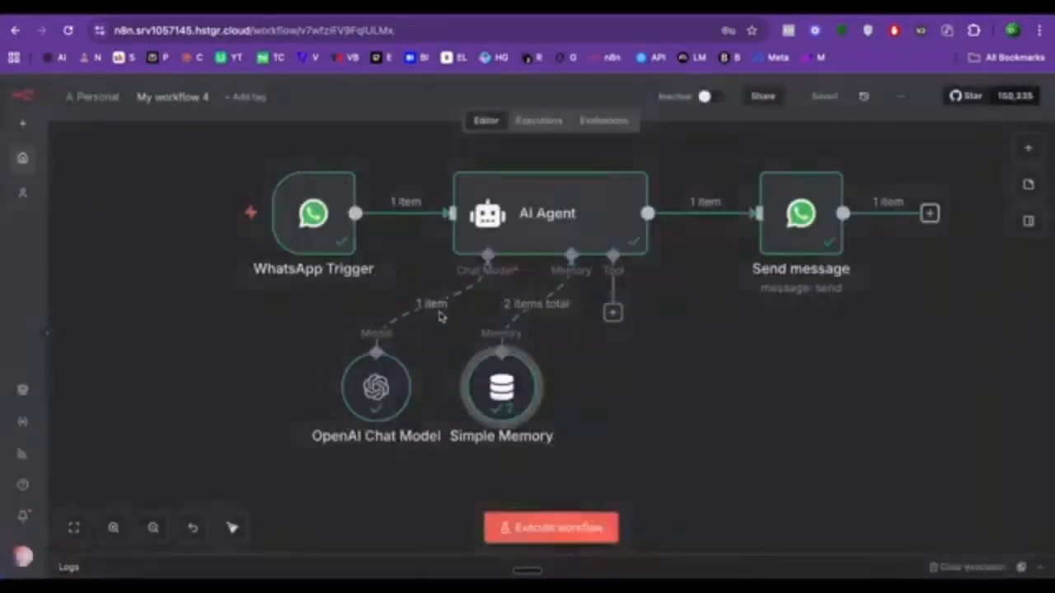
click(797, 243)
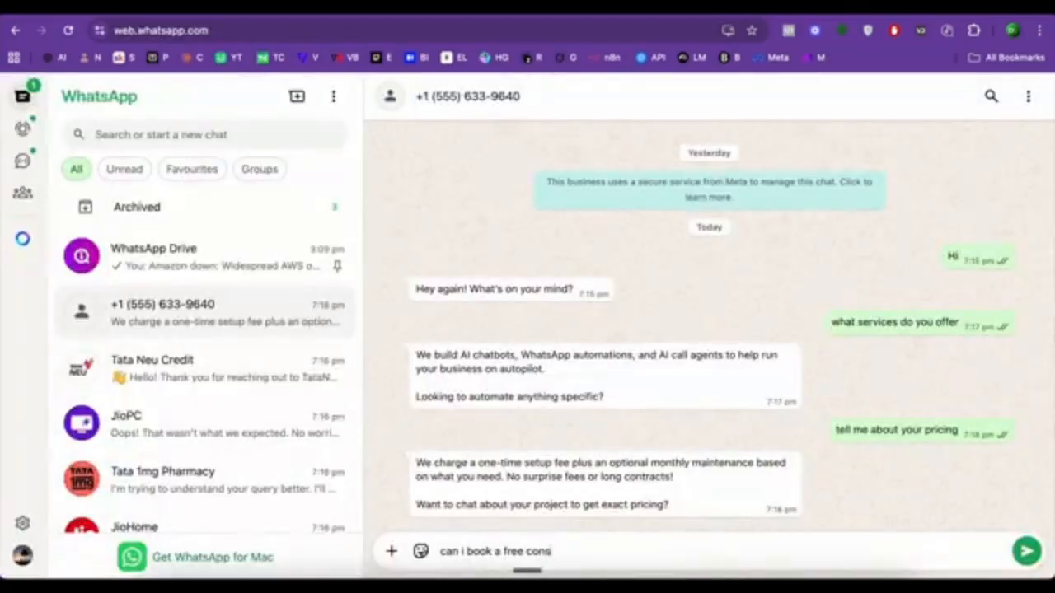
key(Return)
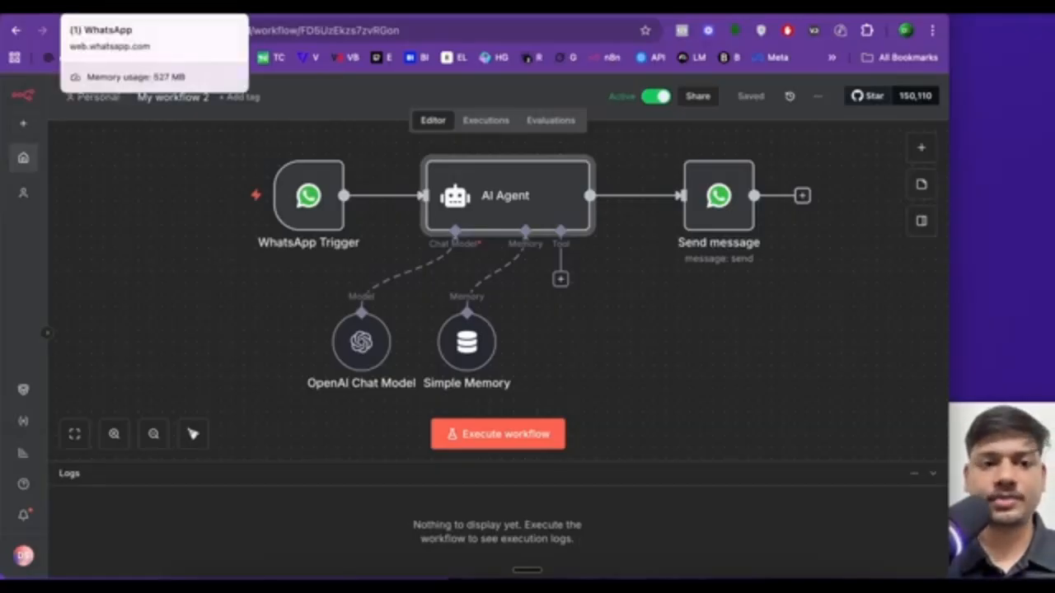
- Switch to WhatsApp Web and send the message "Hi" in the business chatbot's conversation
click(82, 7)
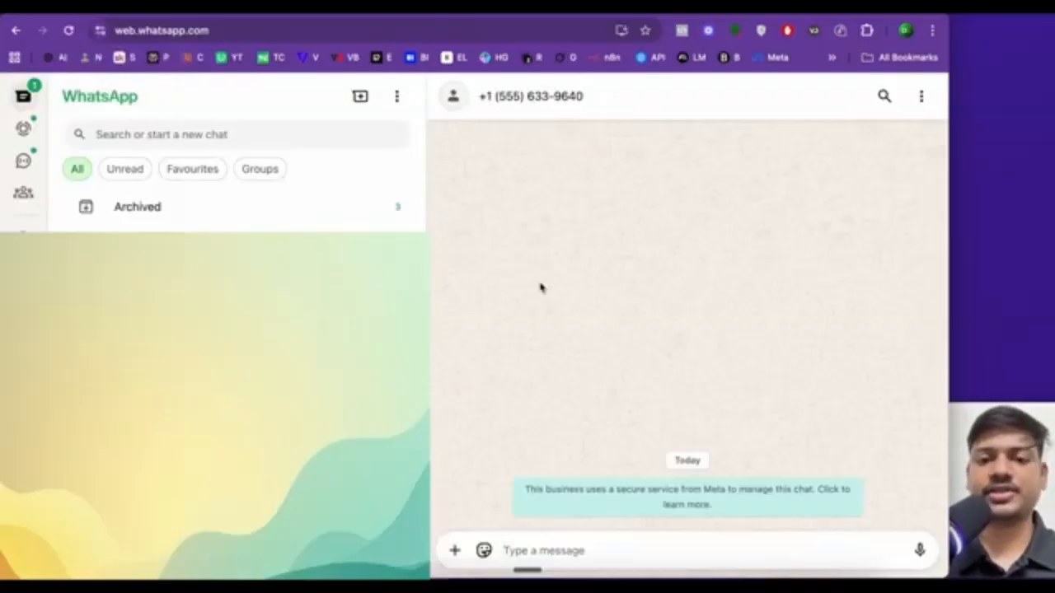
click(567, 553)
text(Hi)
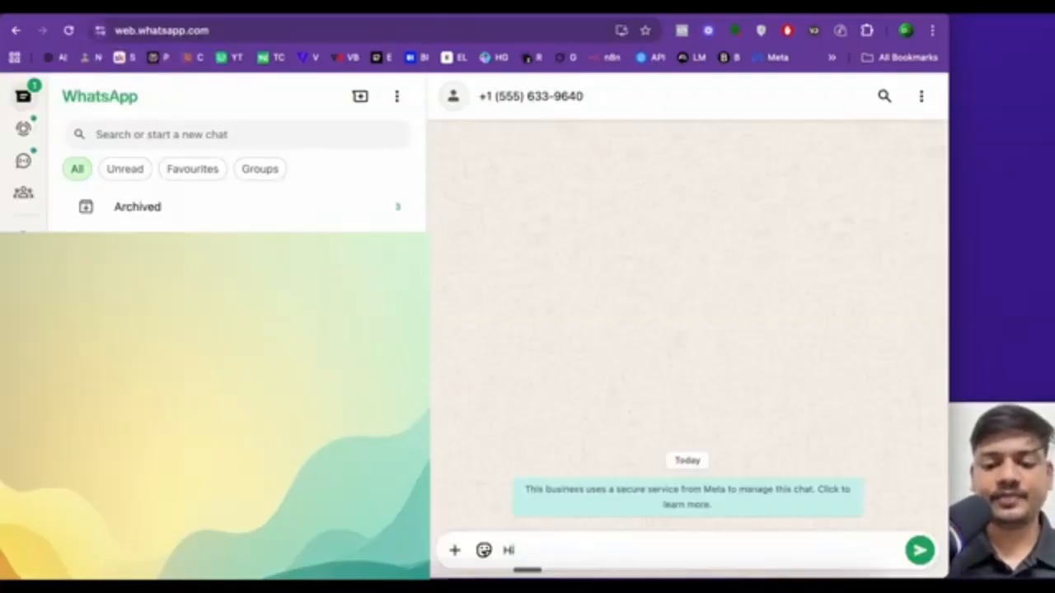
key(Return)
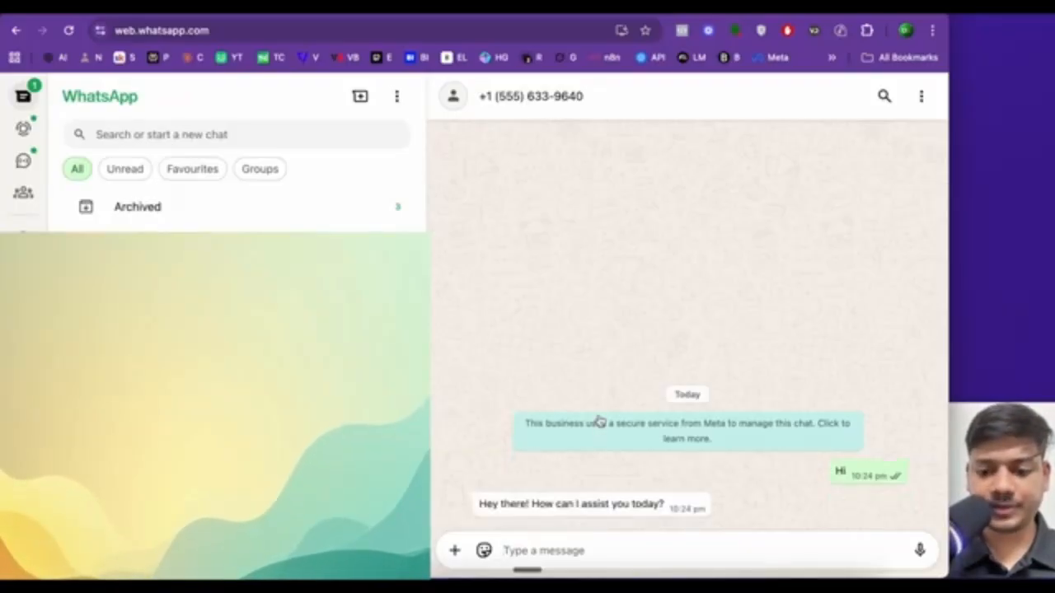
- Send the chatbot the message "can you tell me about your services"
text(can you)
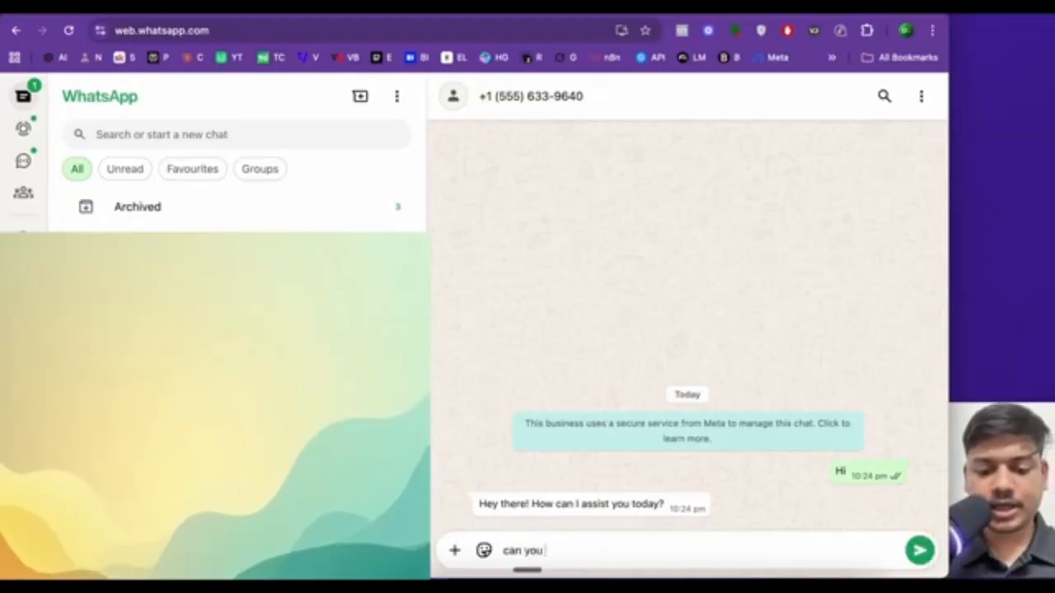
text( tell me abou)
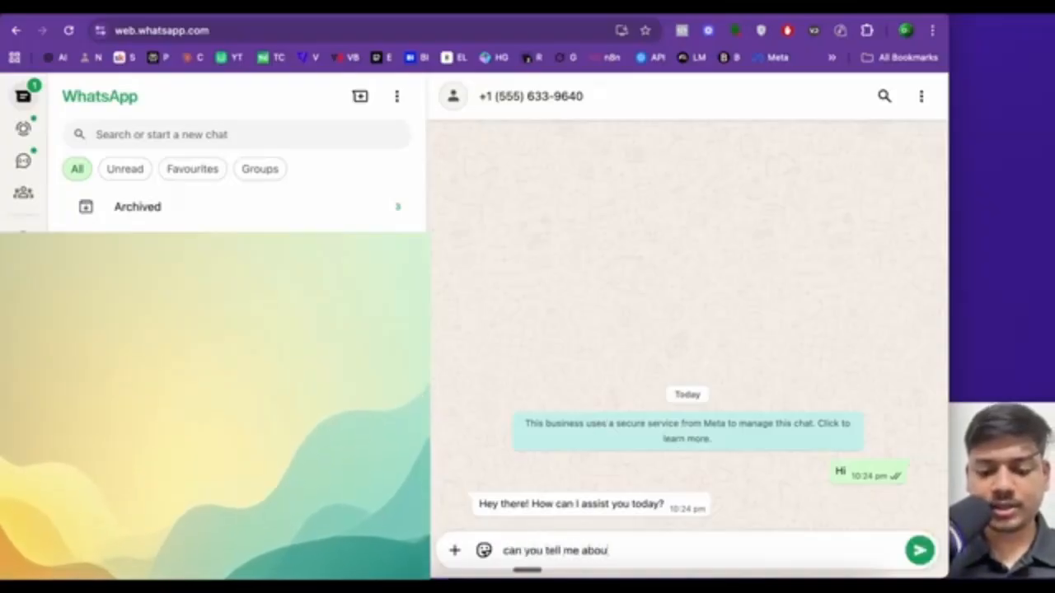
text(t your s)
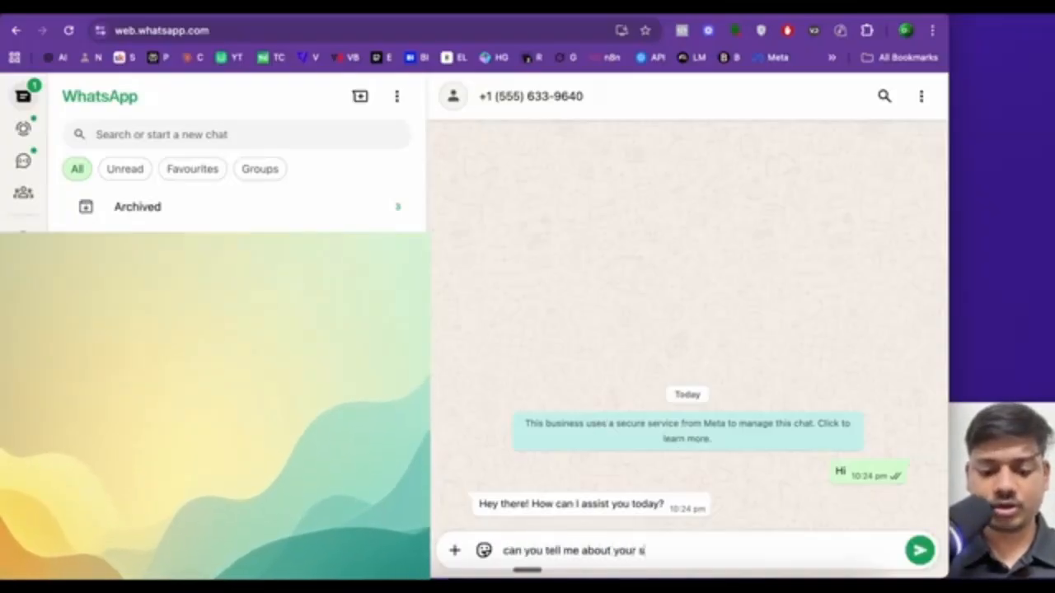
text(ervices ?)
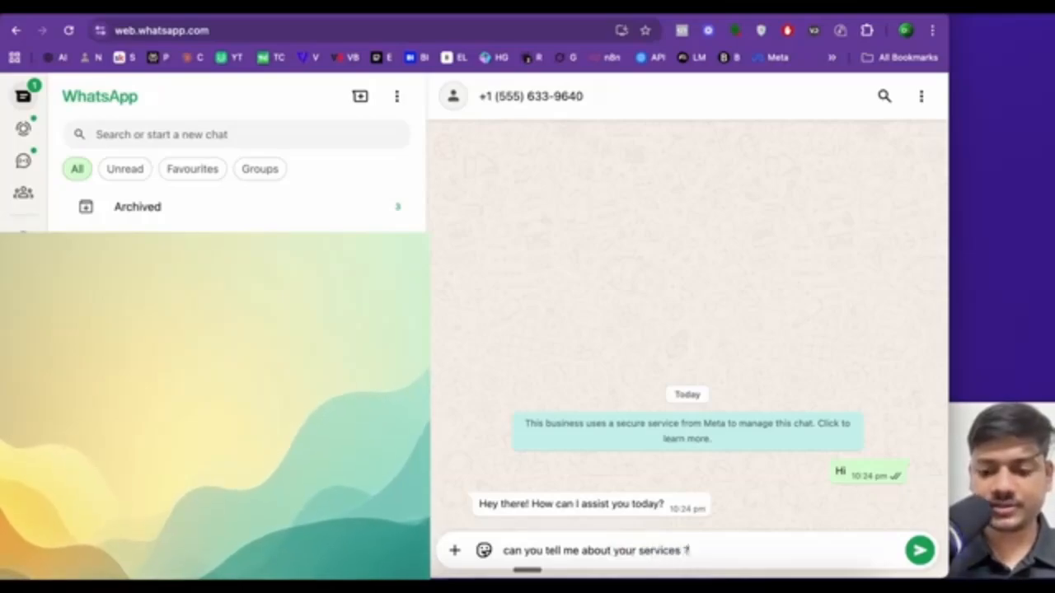
key(BackSpace)
key(BackSpace)
key(Return)
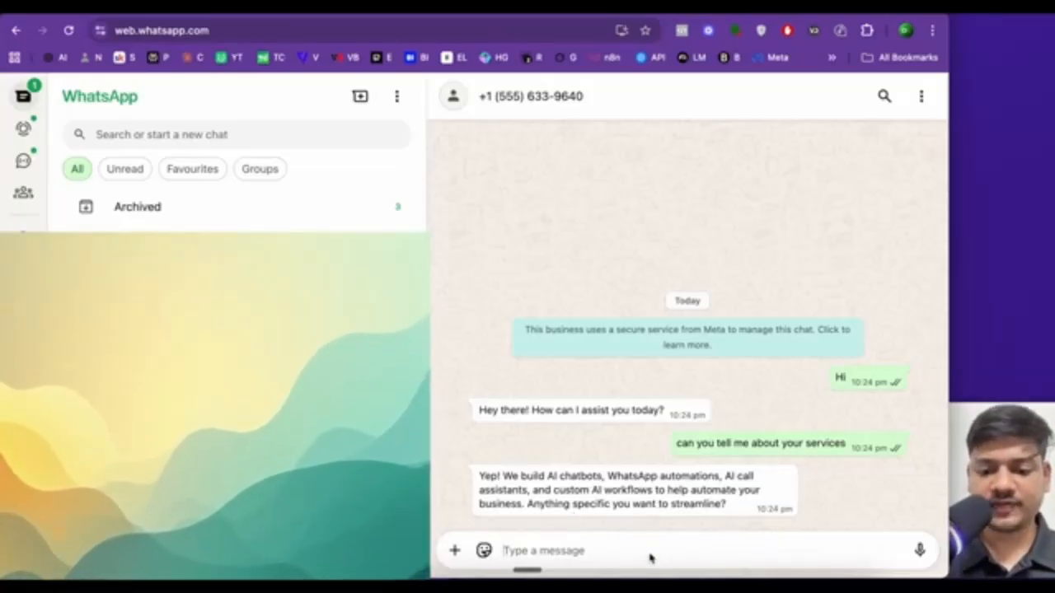
- Send the chatbot the message "yes but before that can you tell me about your pricing"
text(yes)
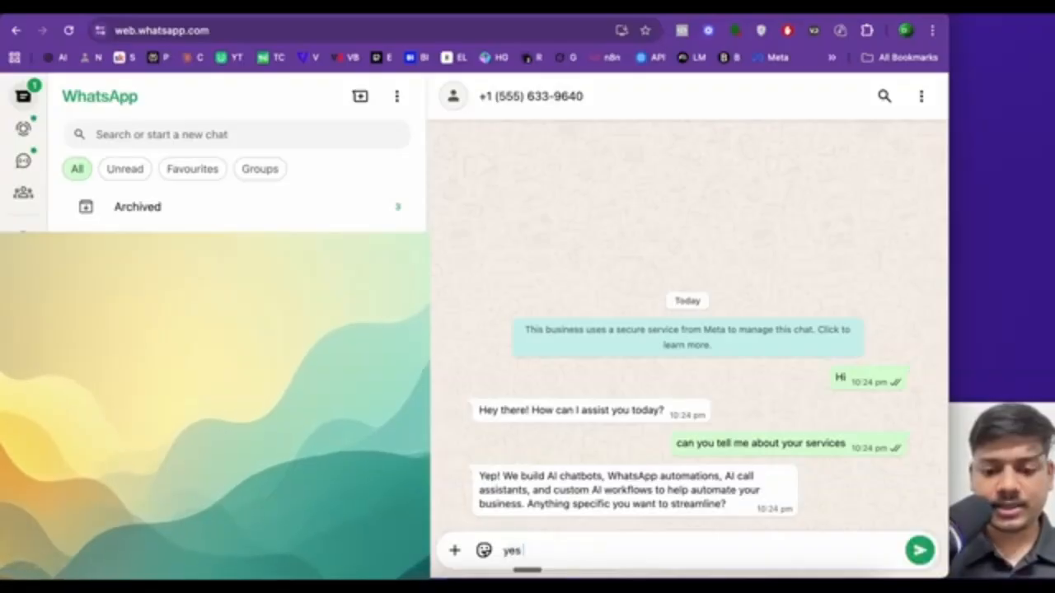
text( but before)
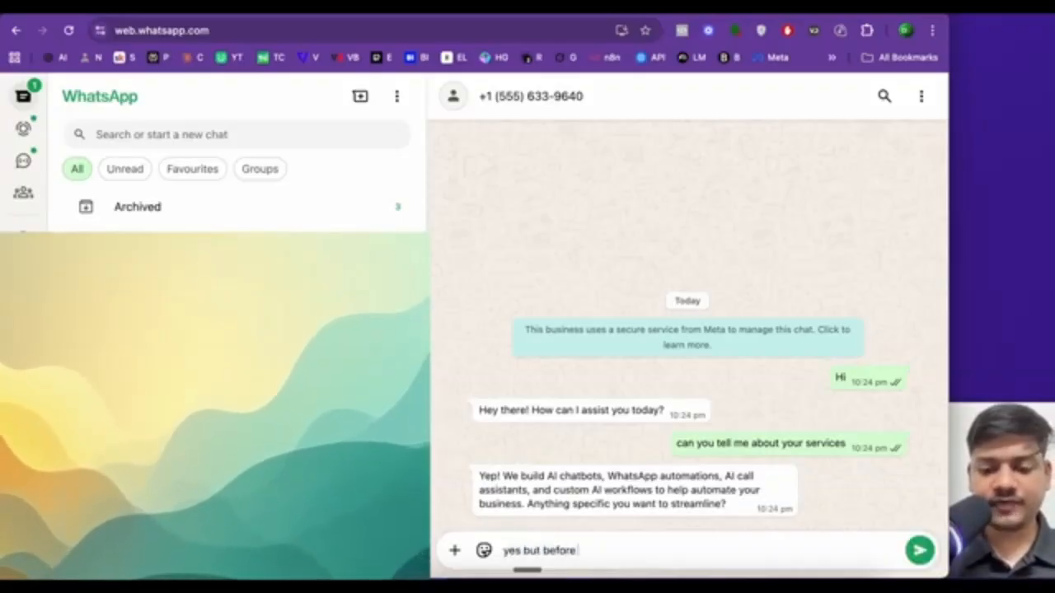
text( that can you t)
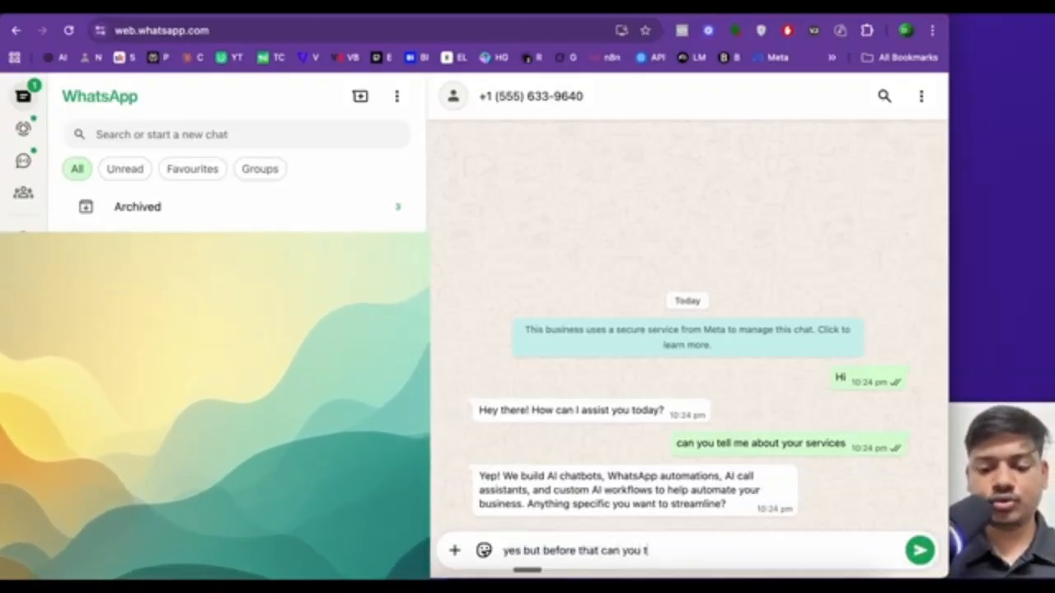
text(ell me about you)
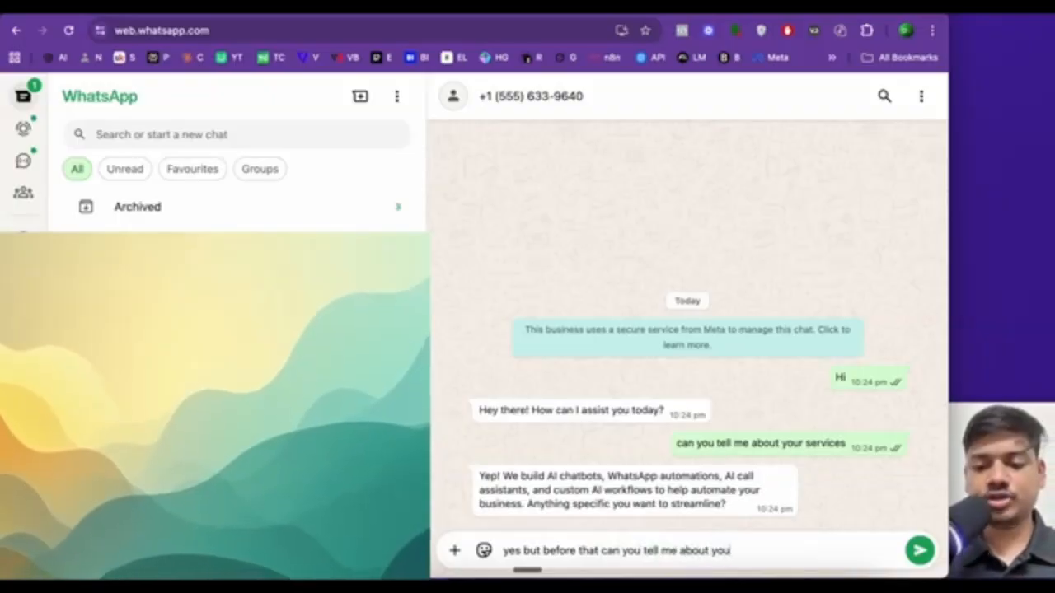
text(r pricing)
key(Return)
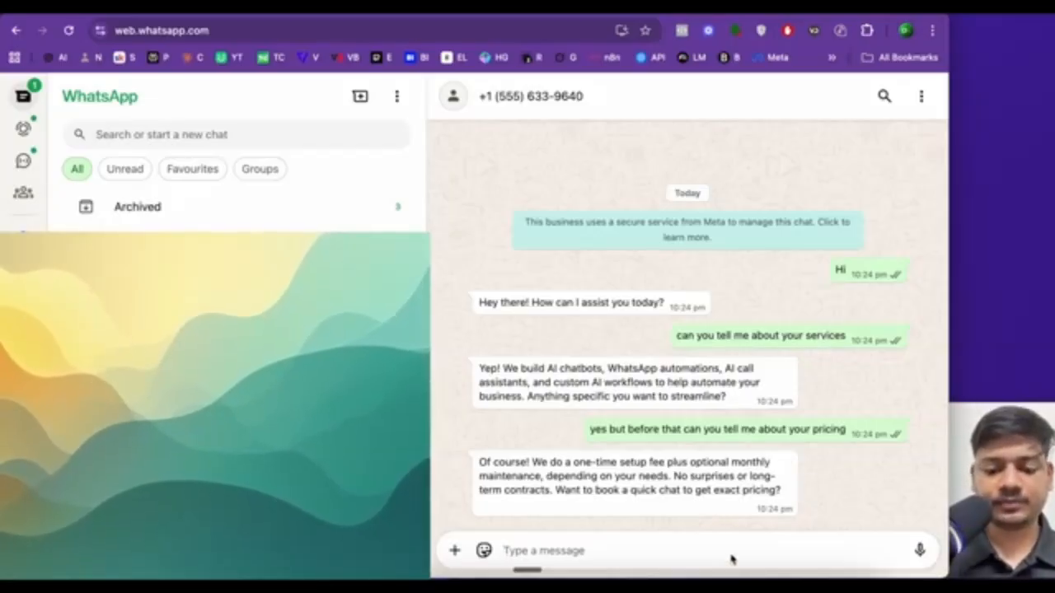
- Reply "yes sure" to the chatbot's offer to book a quick chat
text(yes sure)
key(Return)
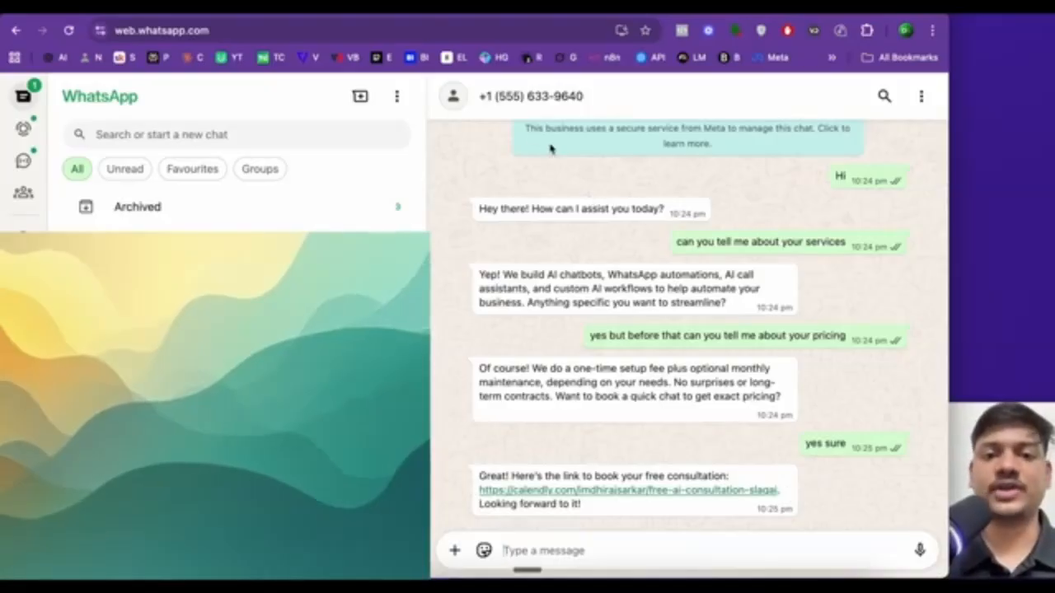
- Leave the WhatsApp chat and search Google for "n8n"
click(463, 9)
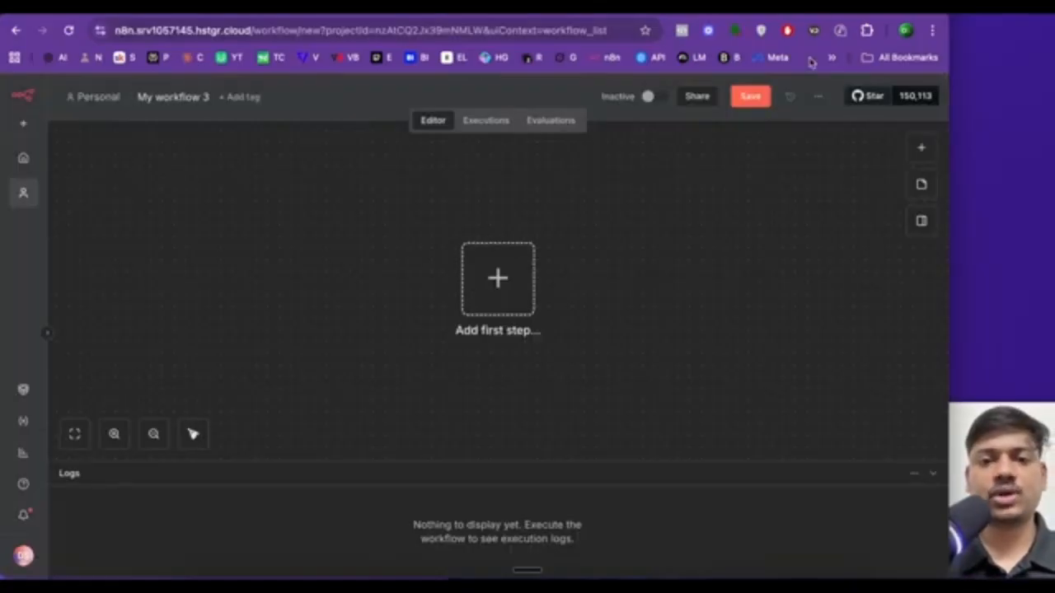
click(763, 9)
text(n8n)
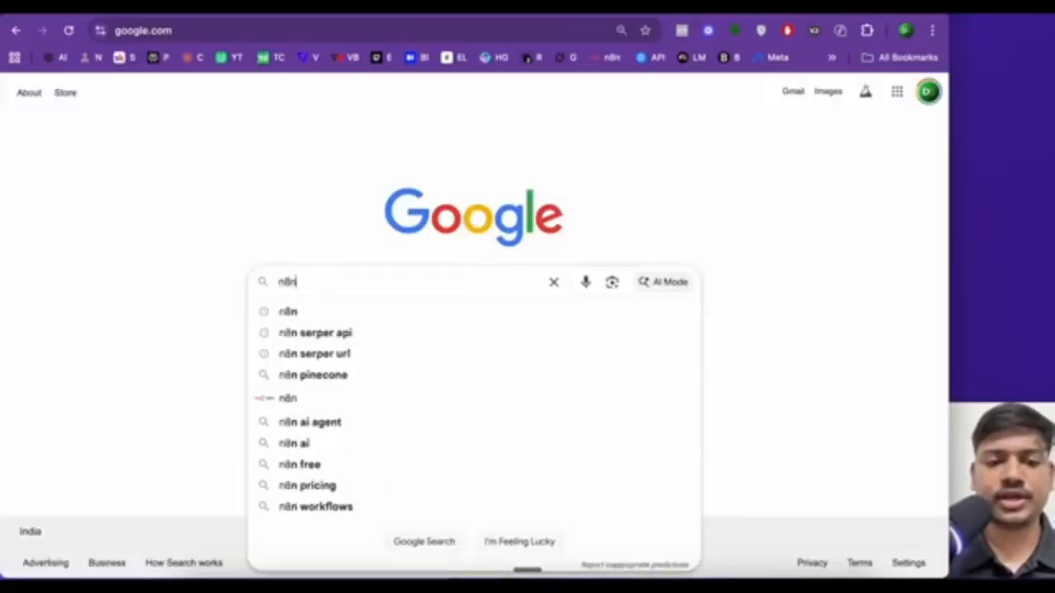
key(Return)
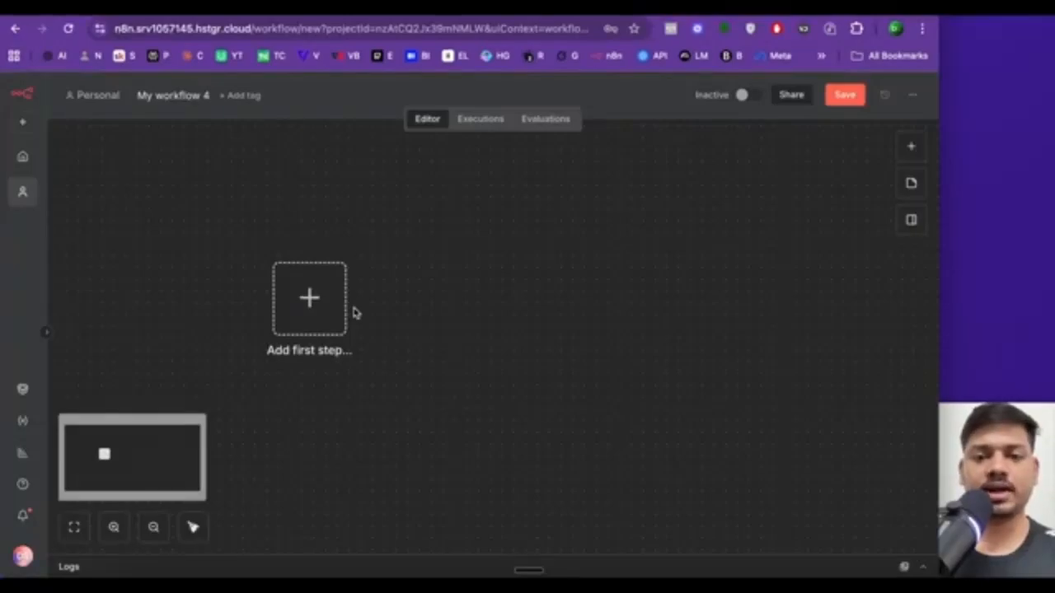
- Add a WhatsApp Business Cloud "On messages" trigger as the first step of My workflow 4
click(313, 319)
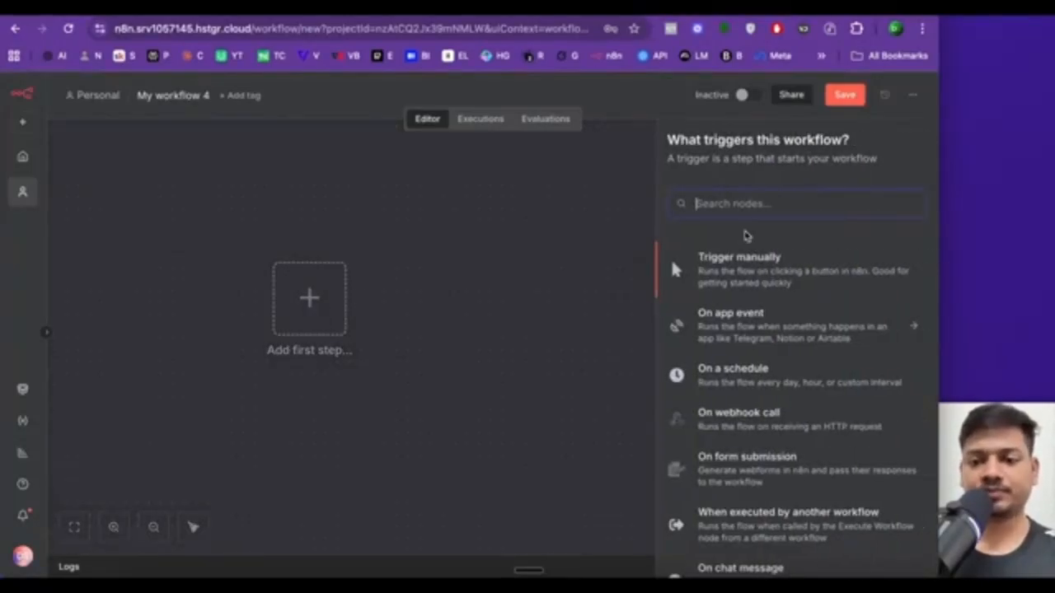
text(whatsapp)
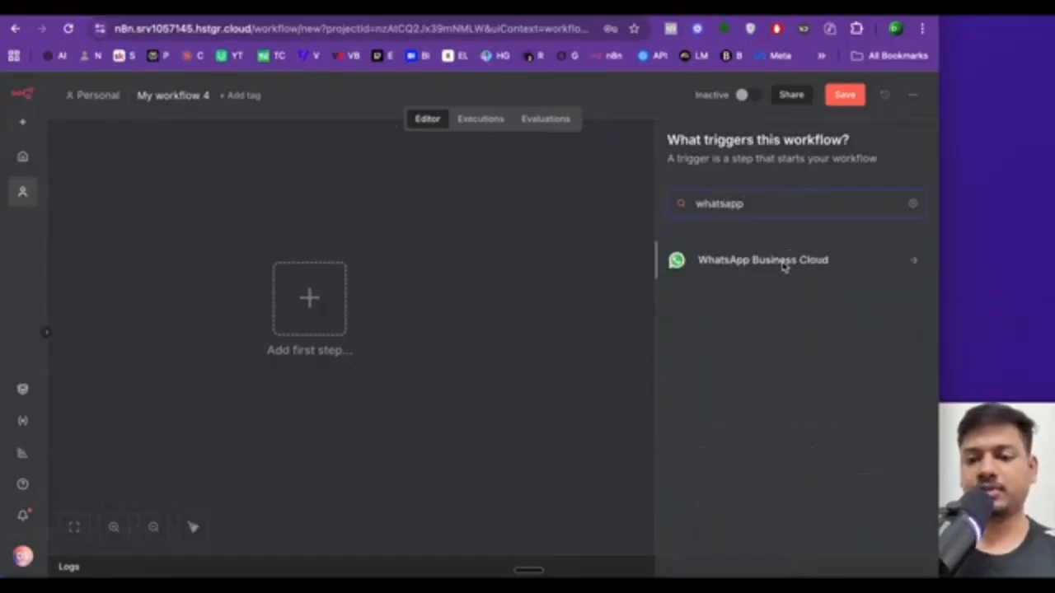
click(784, 262)
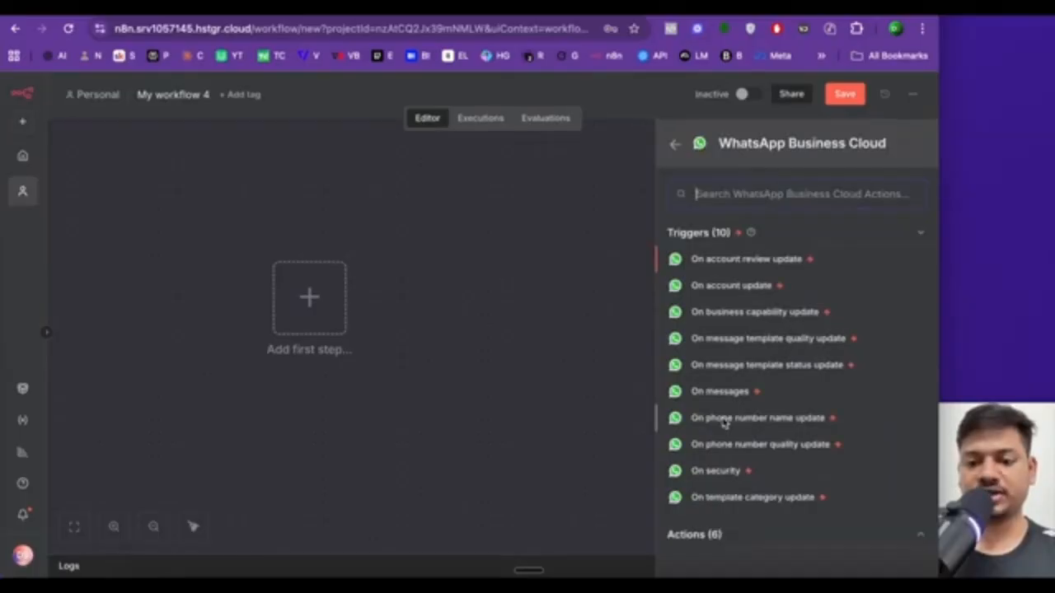
click(717, 394)
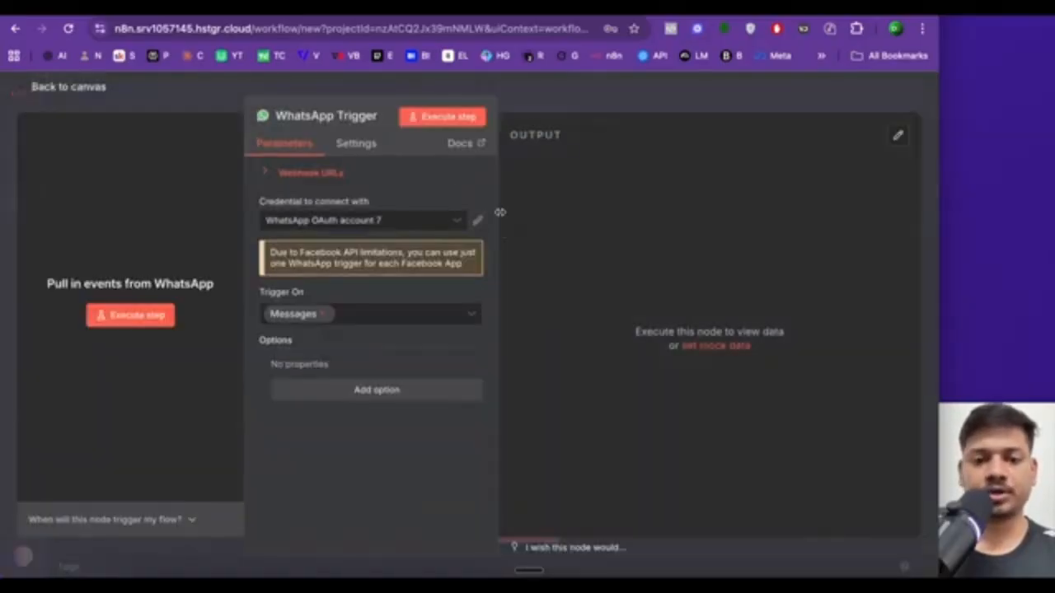
click(28, 87)
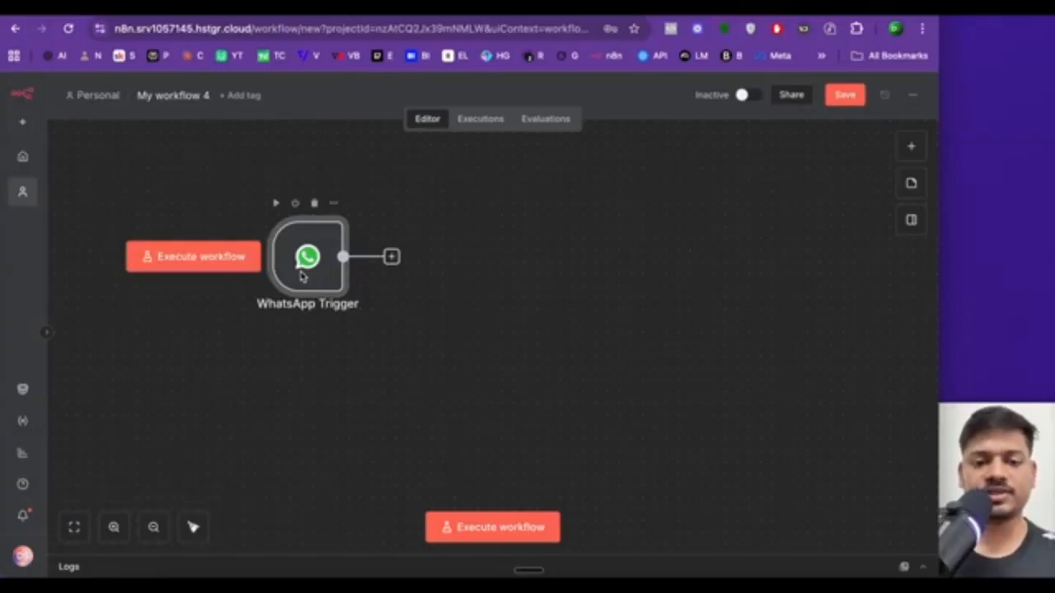
- Add an AI Agent node after the WhatsApp Trigger and return to the canvas
click(391, 257)
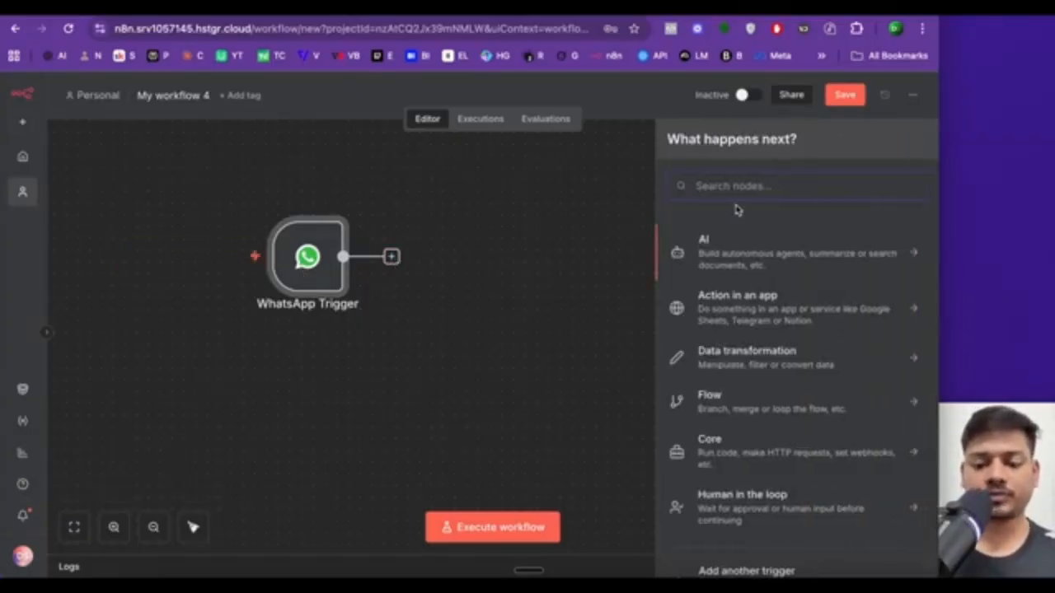
text(ai agen)
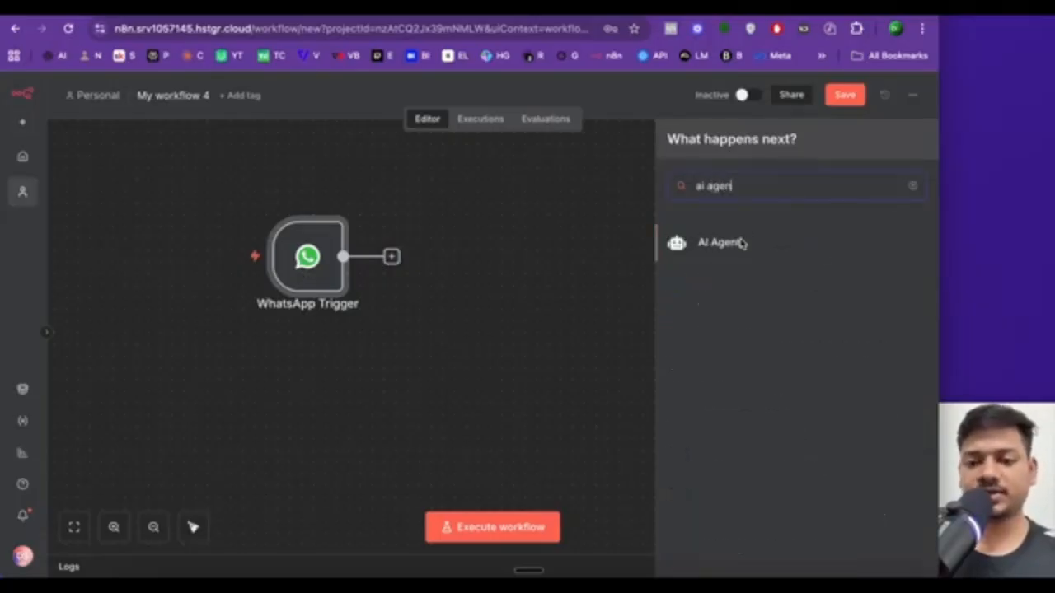
click(739, 243)
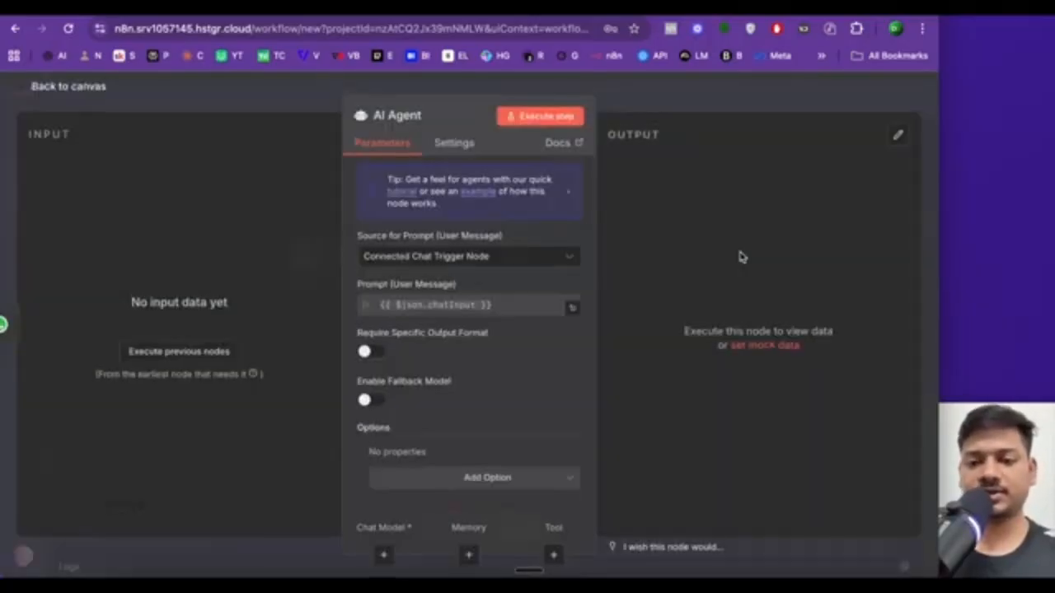
click(39, 89)
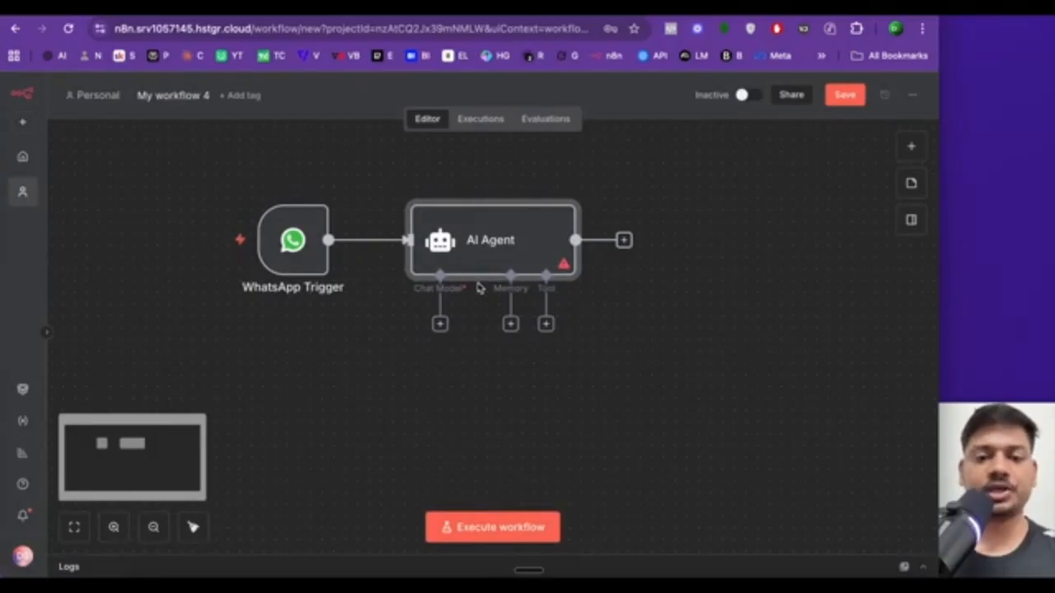
- Attach an OpenAI Chat Model to the AI Agent, keeping the OpenAi account credential and the gpt-4.1-mini model
click(440, 324)
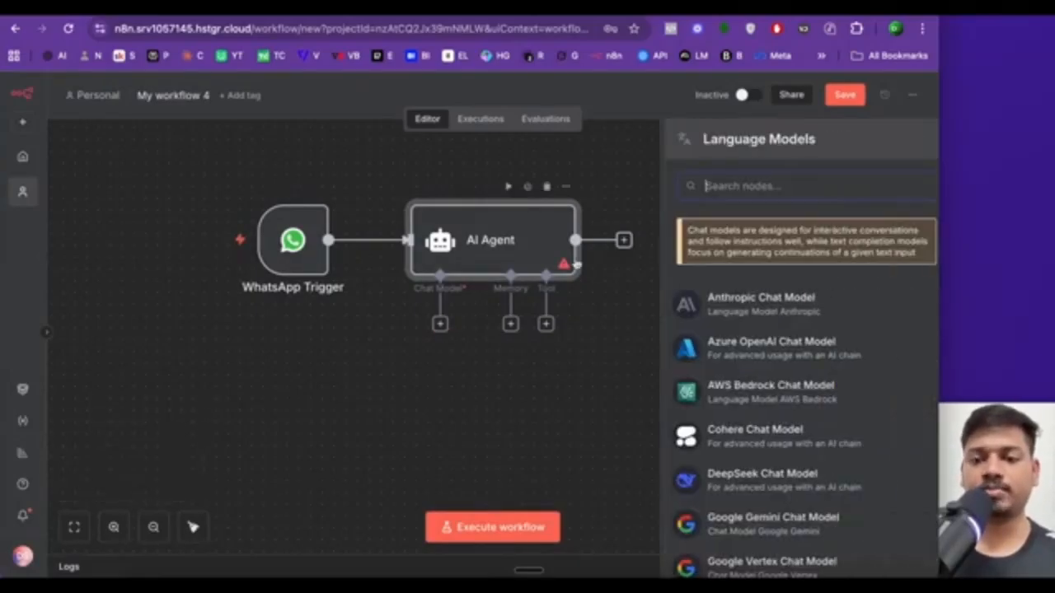
text(open)
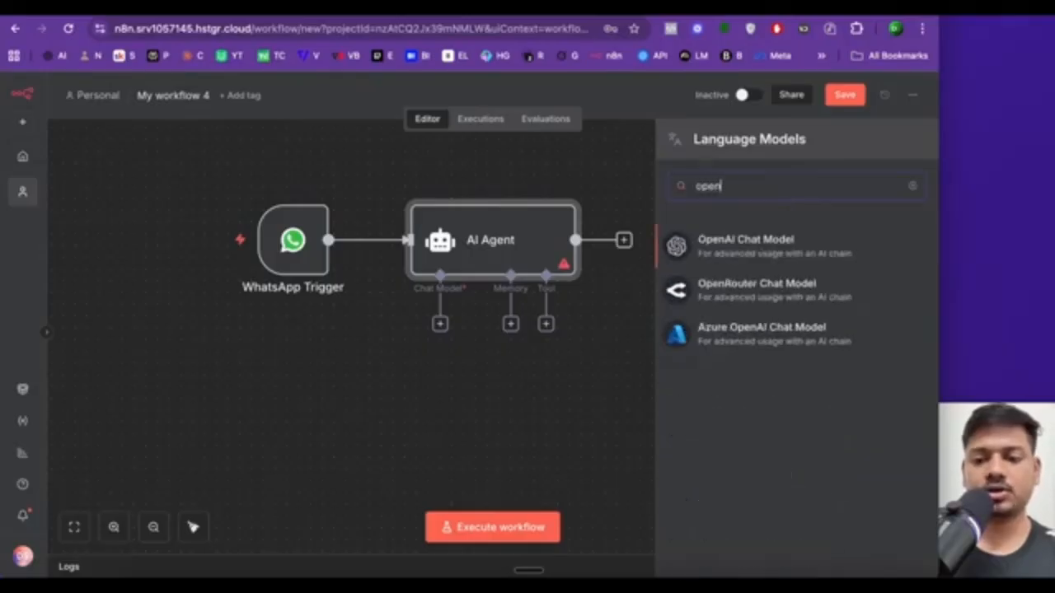
click(765, 261)
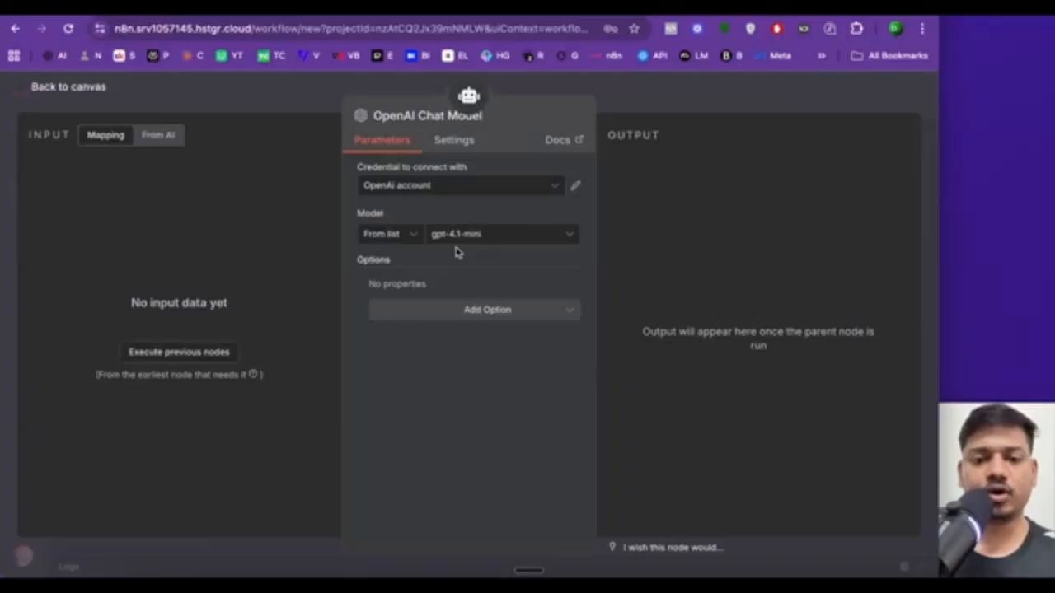
click(480, 237)
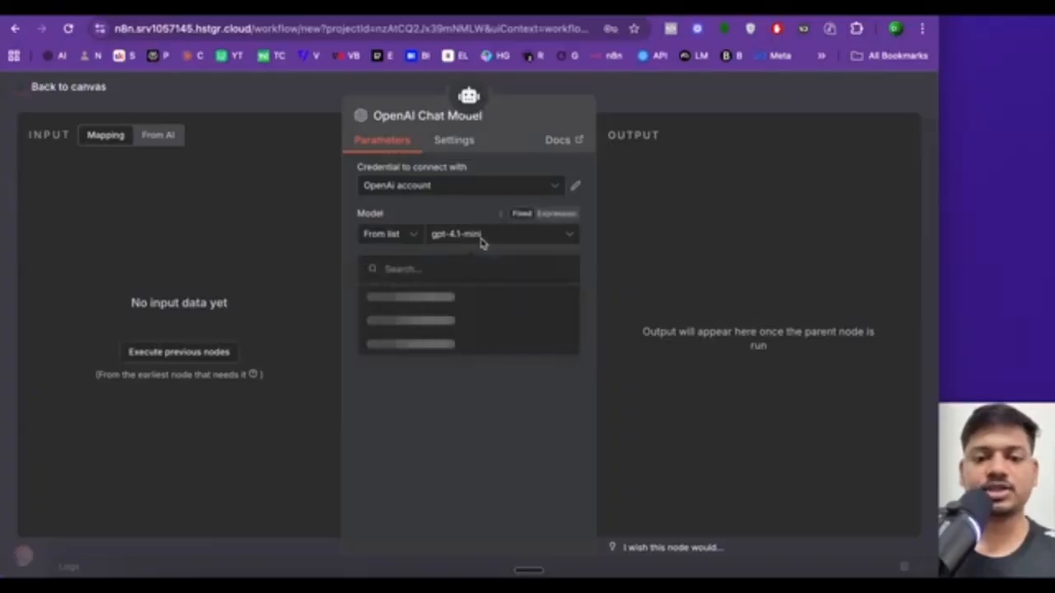
click(465, 204)
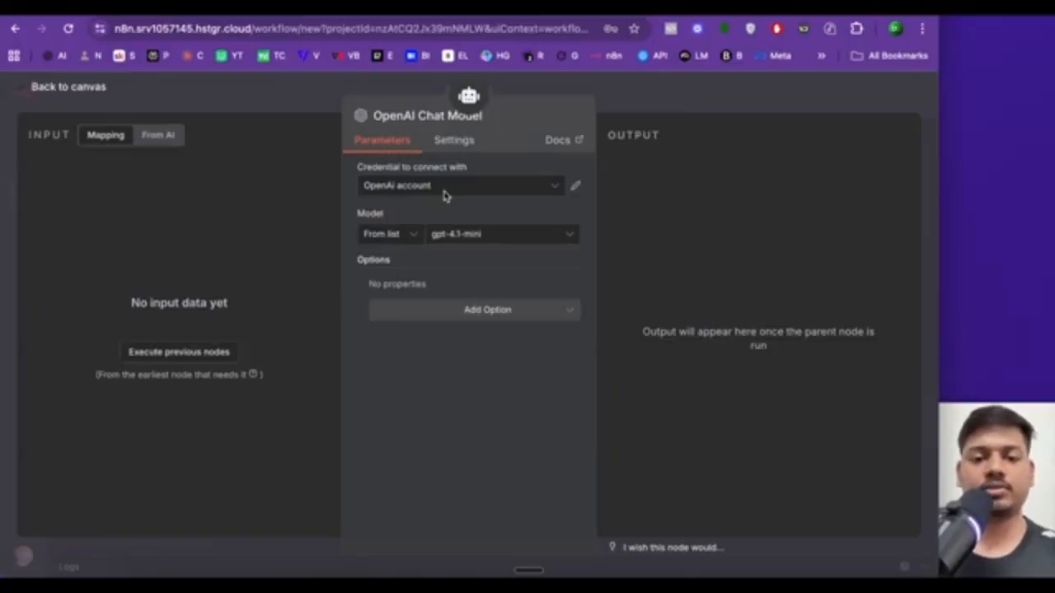
click(33, 88)
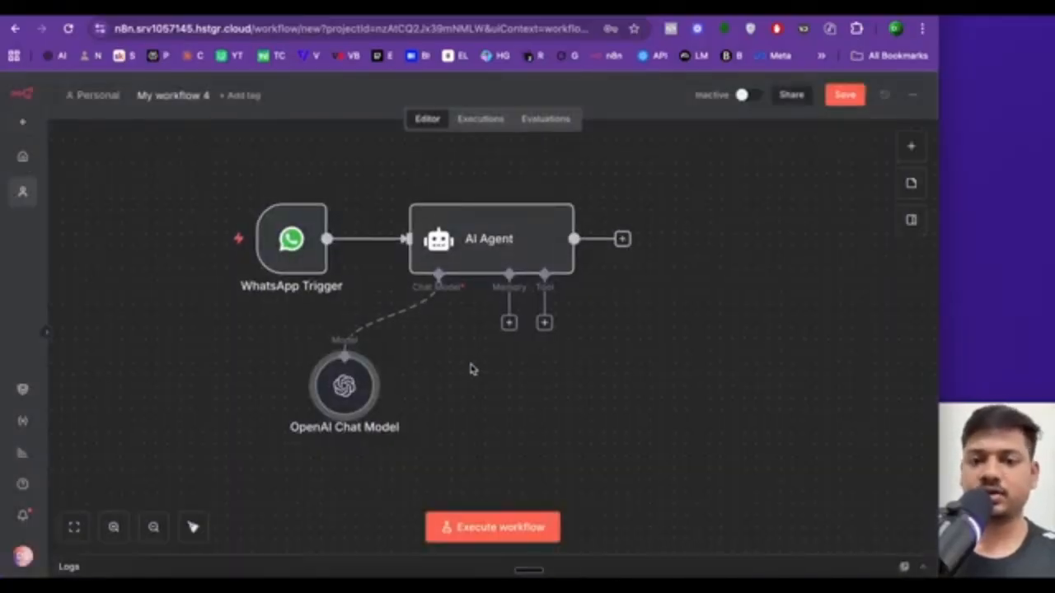
- Attach a Simple Memory to the AI Agent with a context window length of 10 and return to the canvas
click(508, 323)
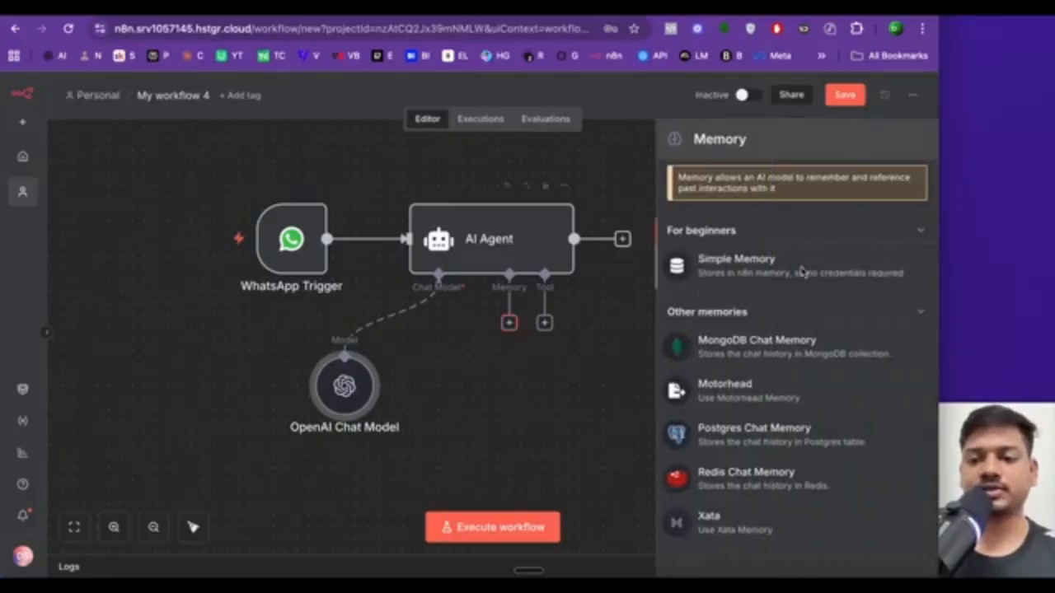
click(751, 279)
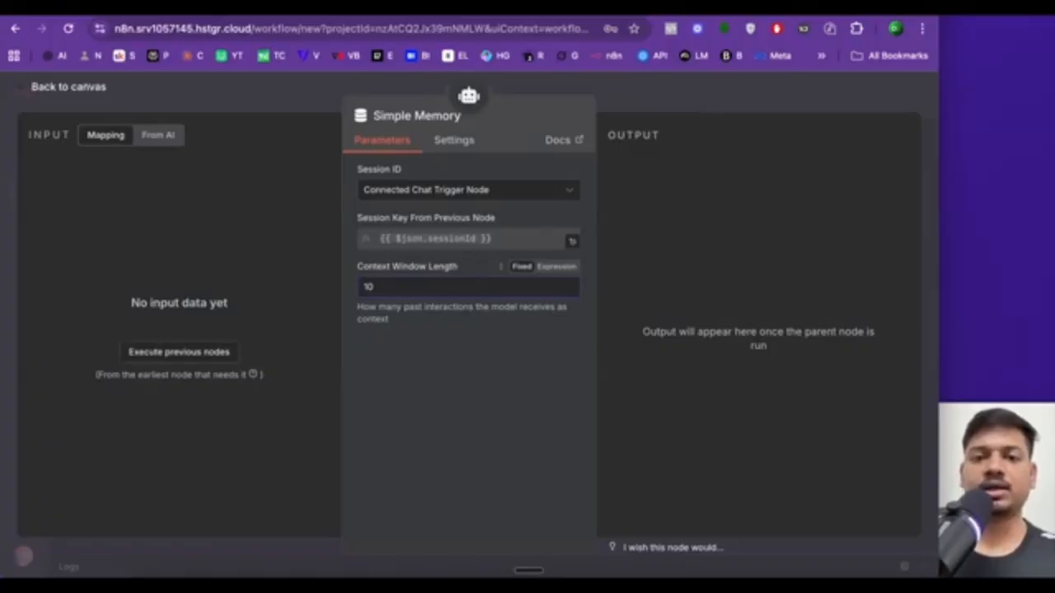
click(24, 88)
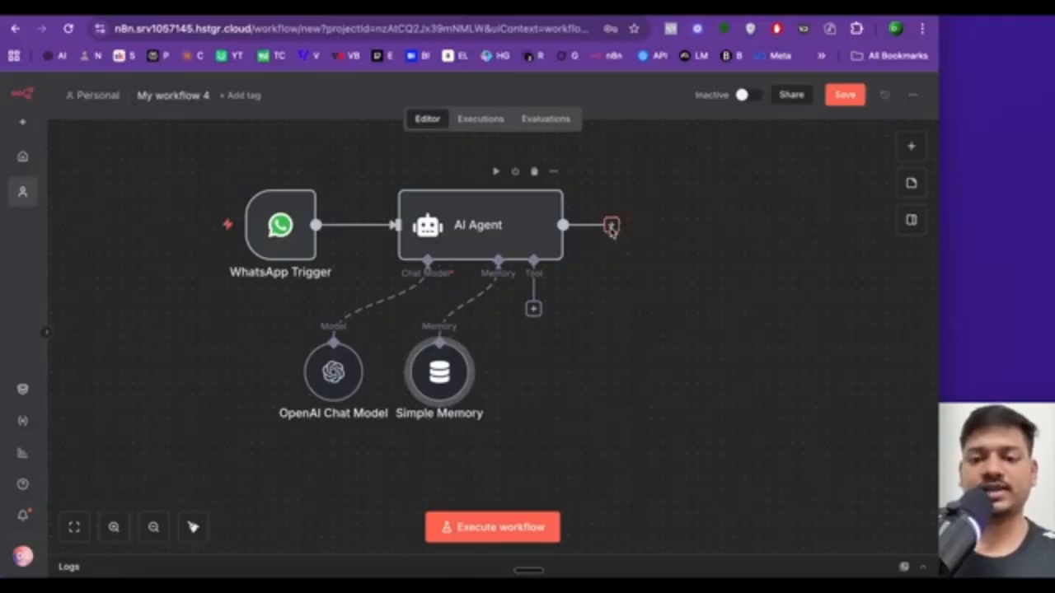
- Add a WhatsApp Business Cloud "Send message" node after the AI Agent and return to the canvas
click(611, 227)
text(whatsap)
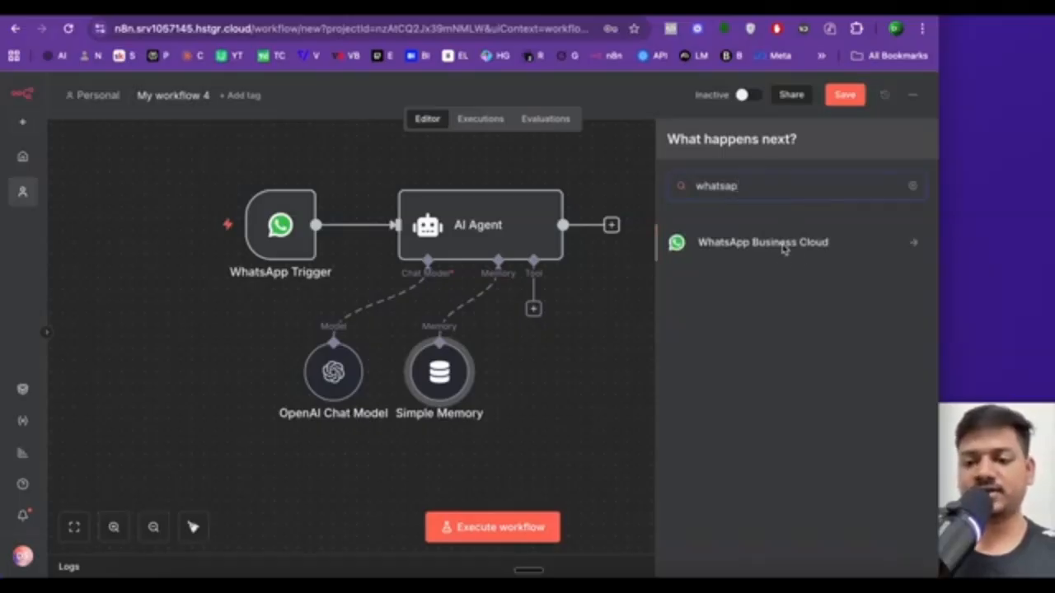
click(784, 250)
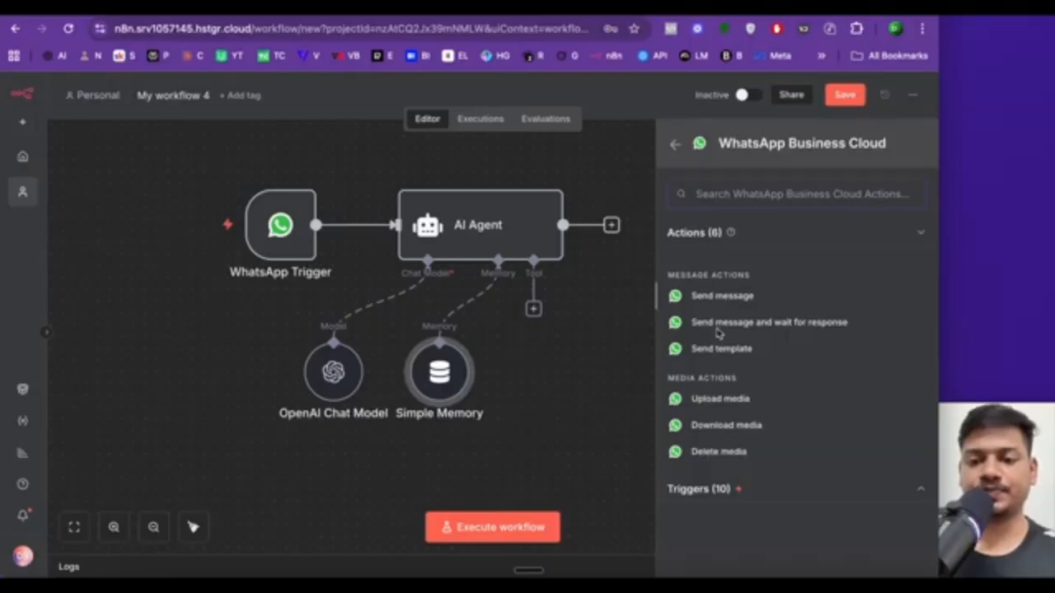
click(719, 296)
click(24, 96)
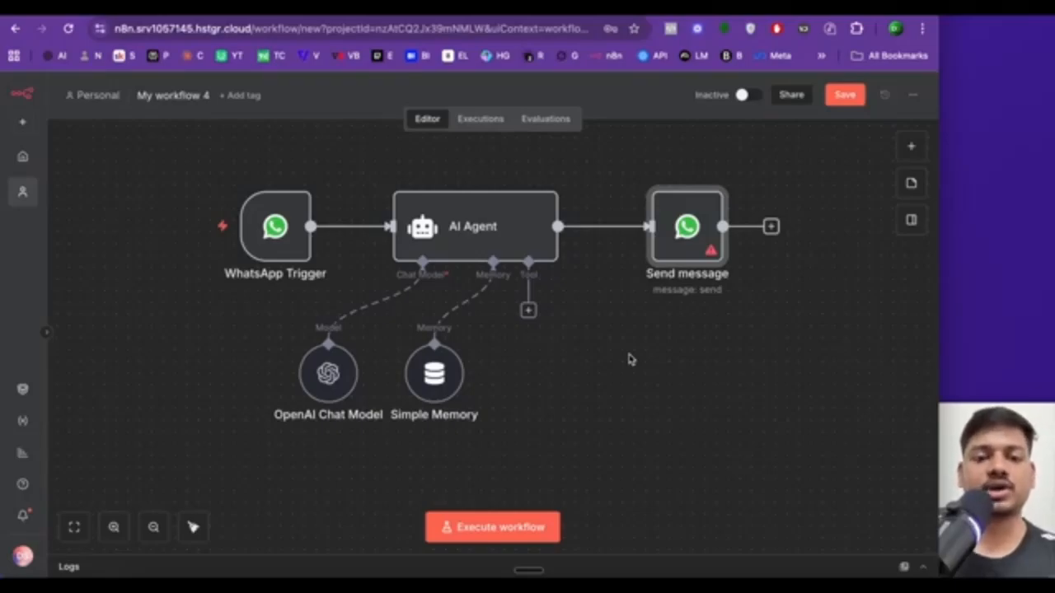
- Open the WhatsApp Trigger and start a new WhatsApp OAuth API credential for it
mouse_move(271, 269)
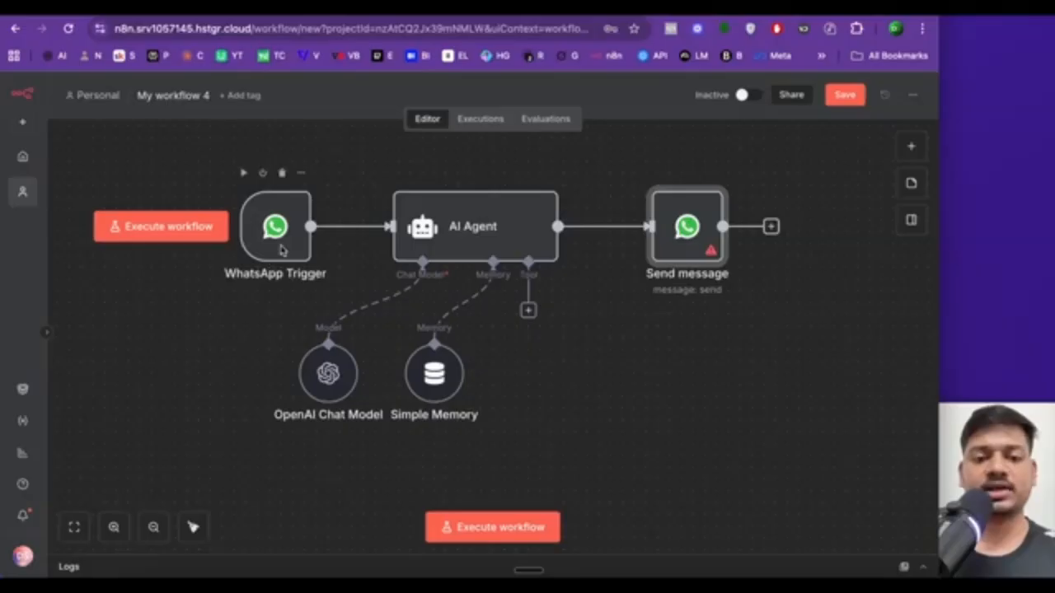
double_click(280, 249)
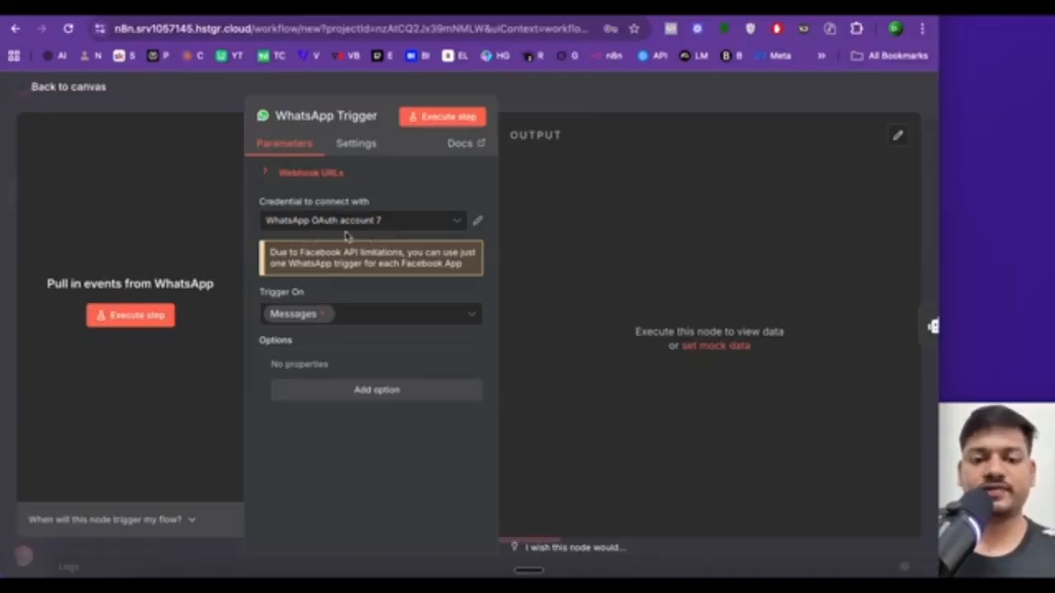
click(412, 224)
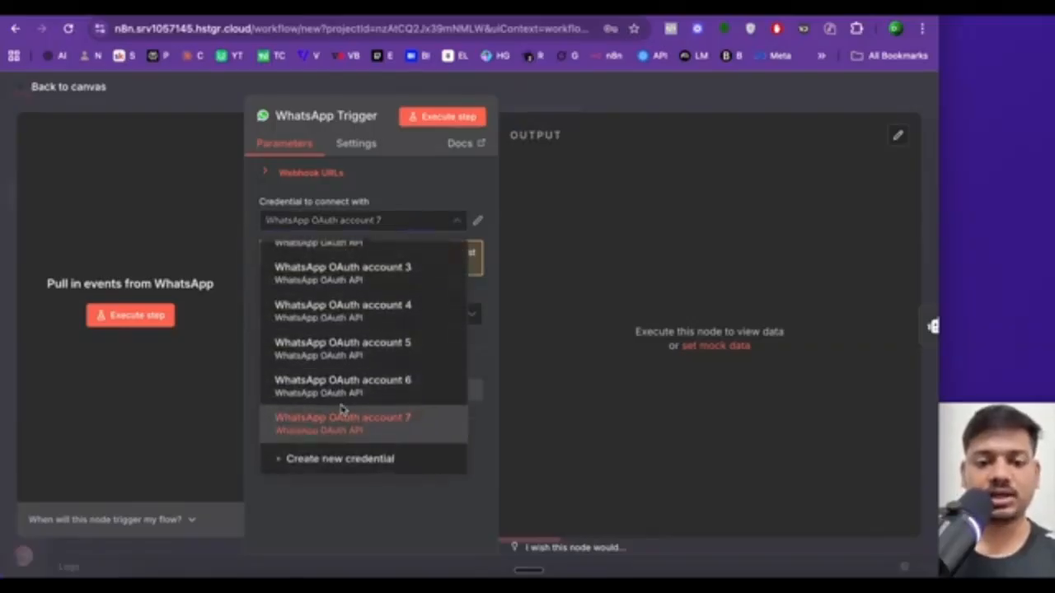
click(338, 463)
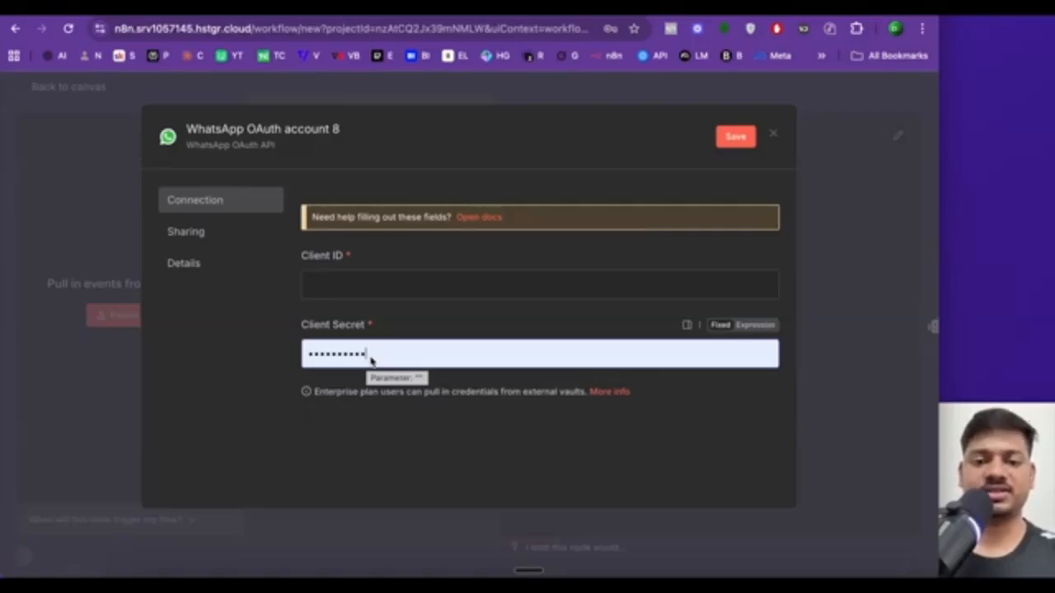
- Search Google for "business facebook" in a new tab and open the Meta for Business site
key(super+t)
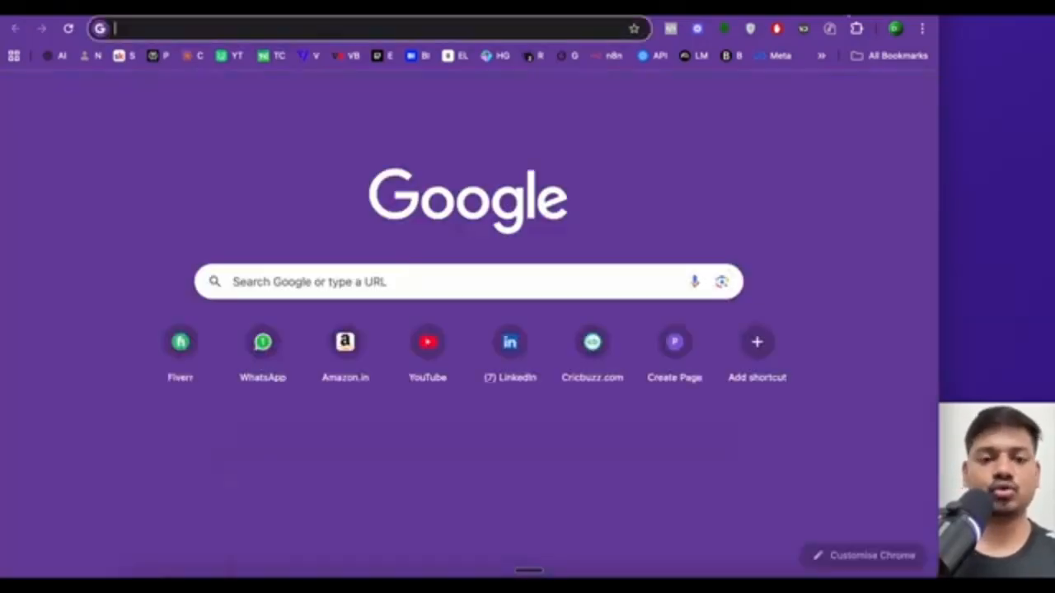
text(google.com)
key(Return)
text(busi)
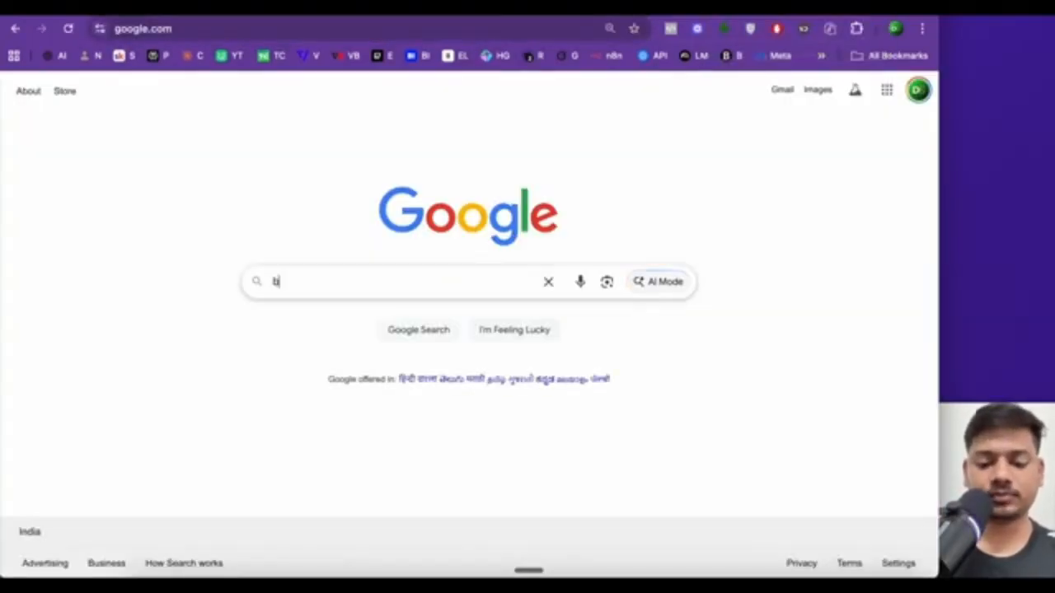
key(Down)
key(Return)
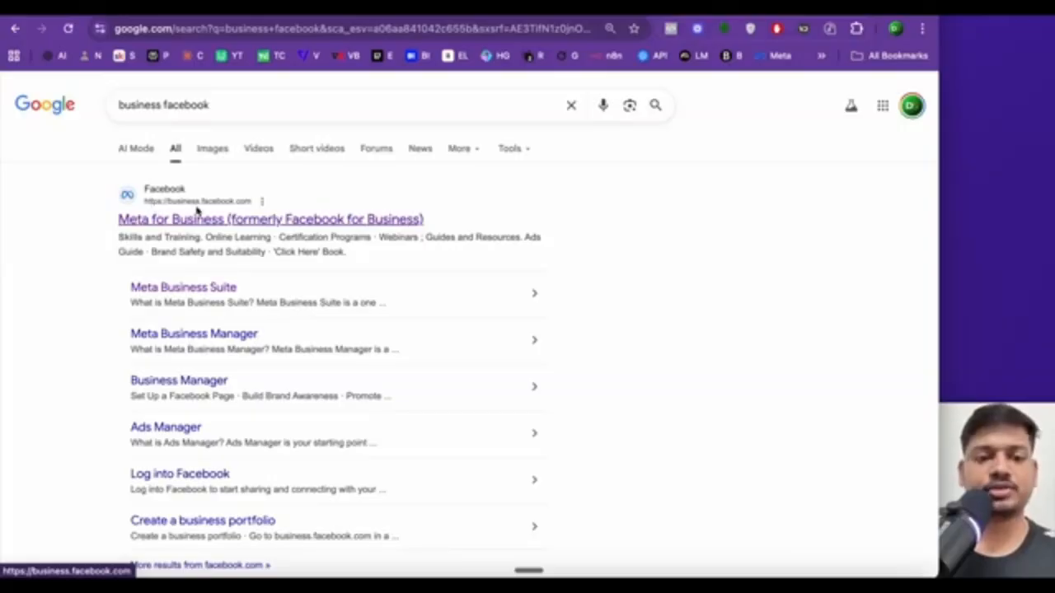
click(282, 220)
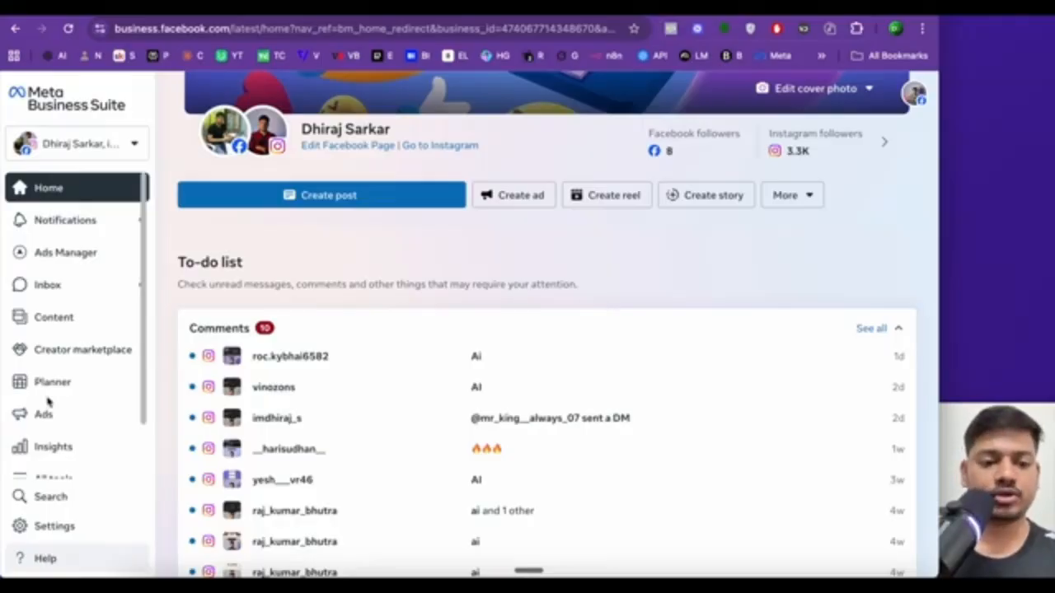
- Open the Apps section of the Meta business portfolio settings and start creating a new app ID
scroll(98, 462, down, 1)
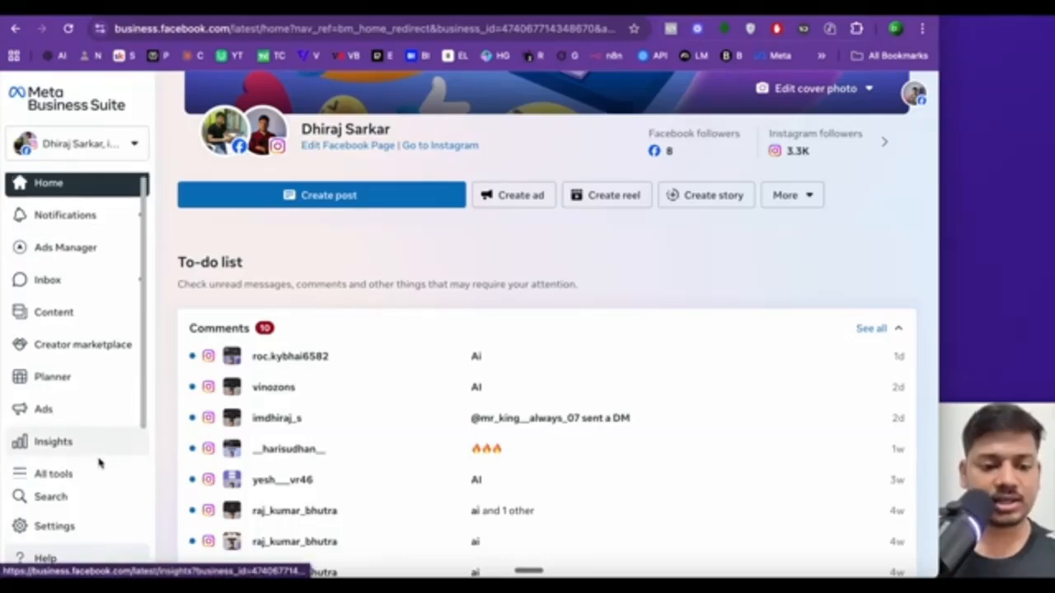
click(82, 536)
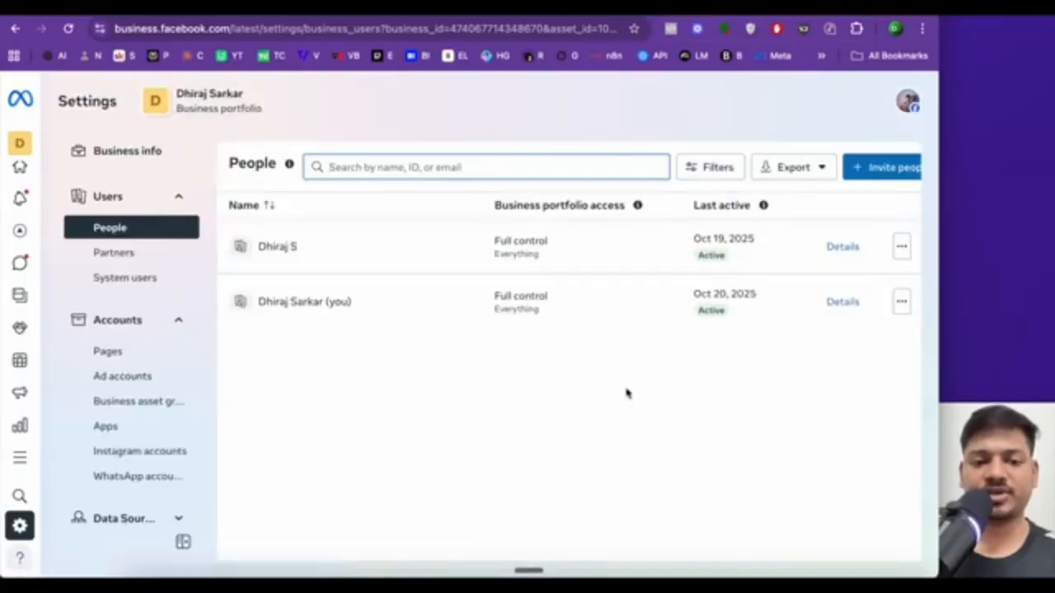
click(132, 436)
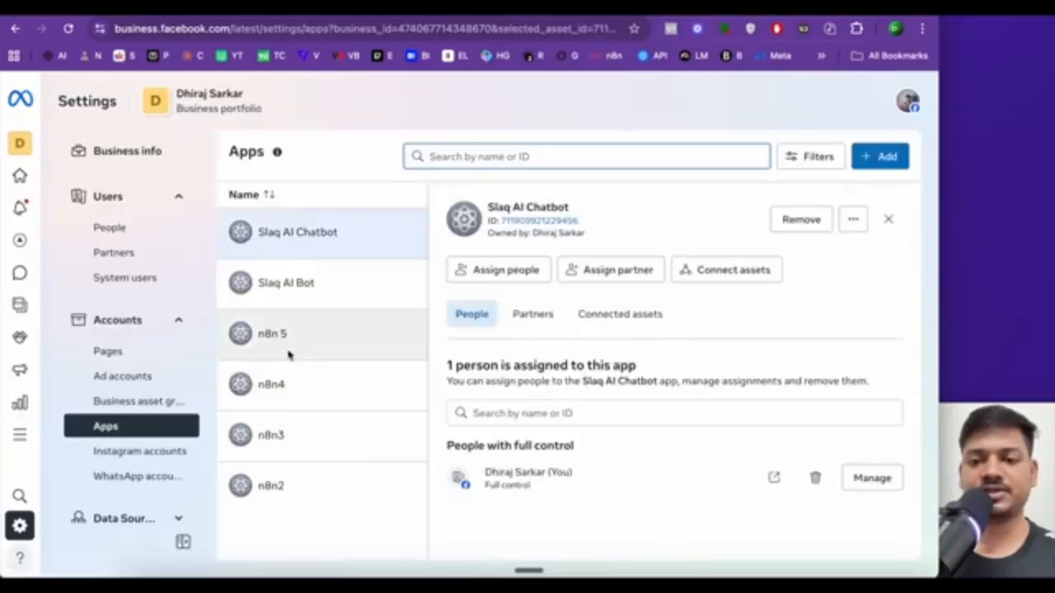
click(879, 163)
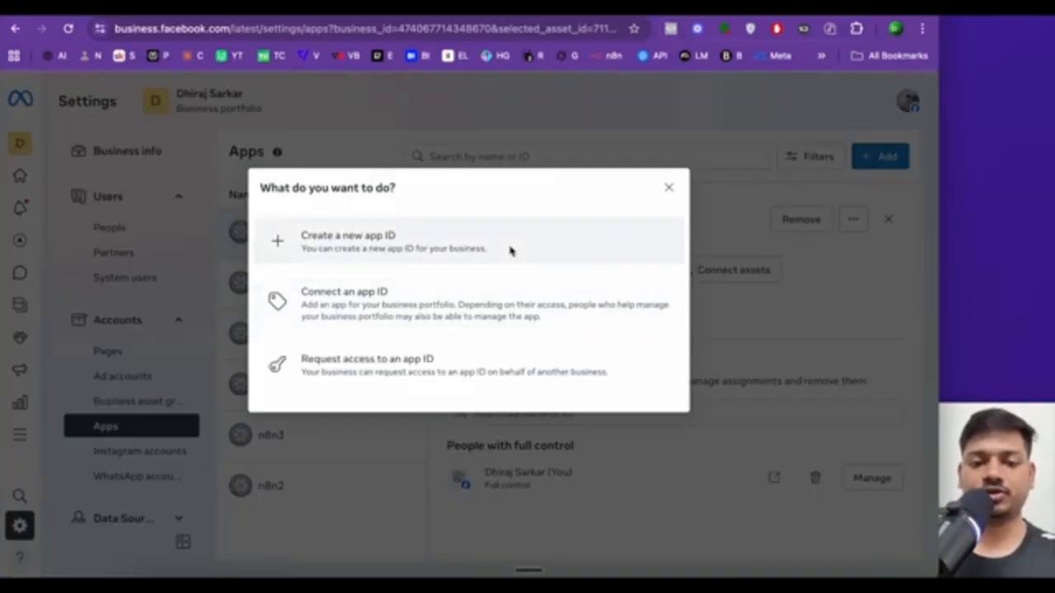
click(400, 241)
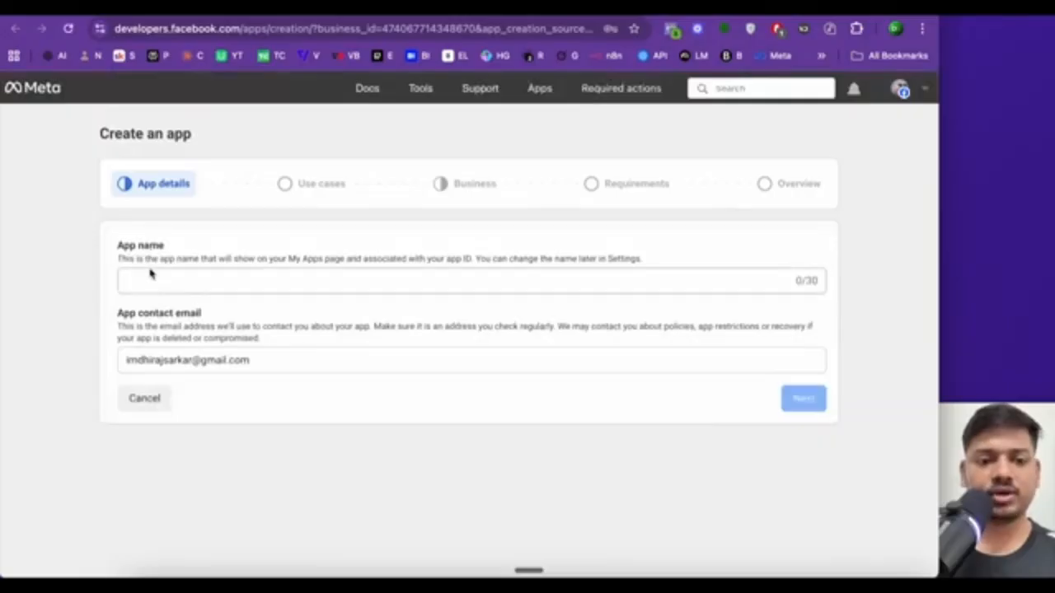
- Name the new app "n8n 5", keep the contact email and choose "Other" as its use case
click(150, 284)
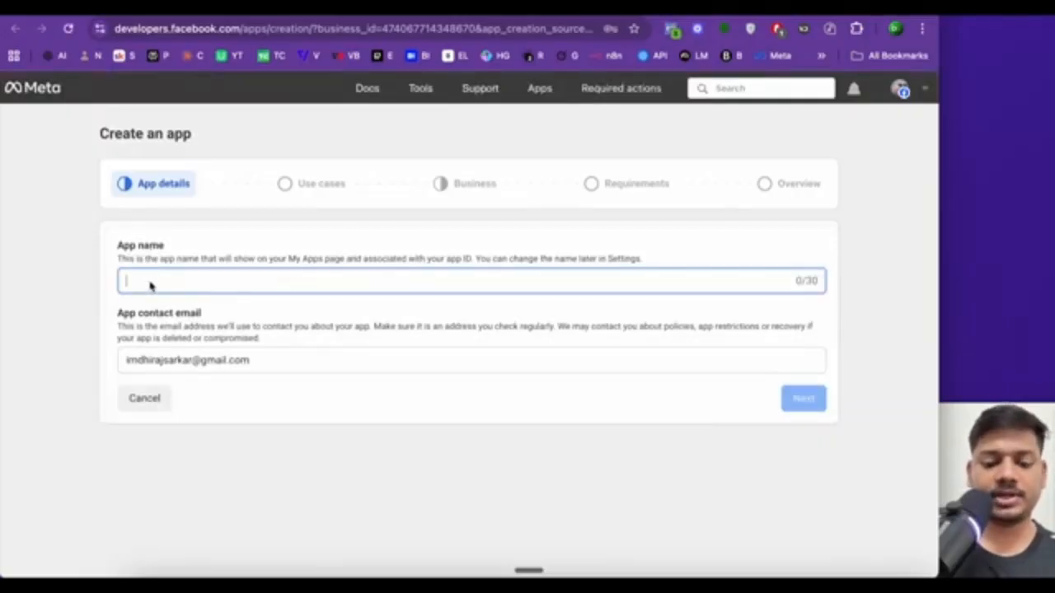
text(n8n 5)
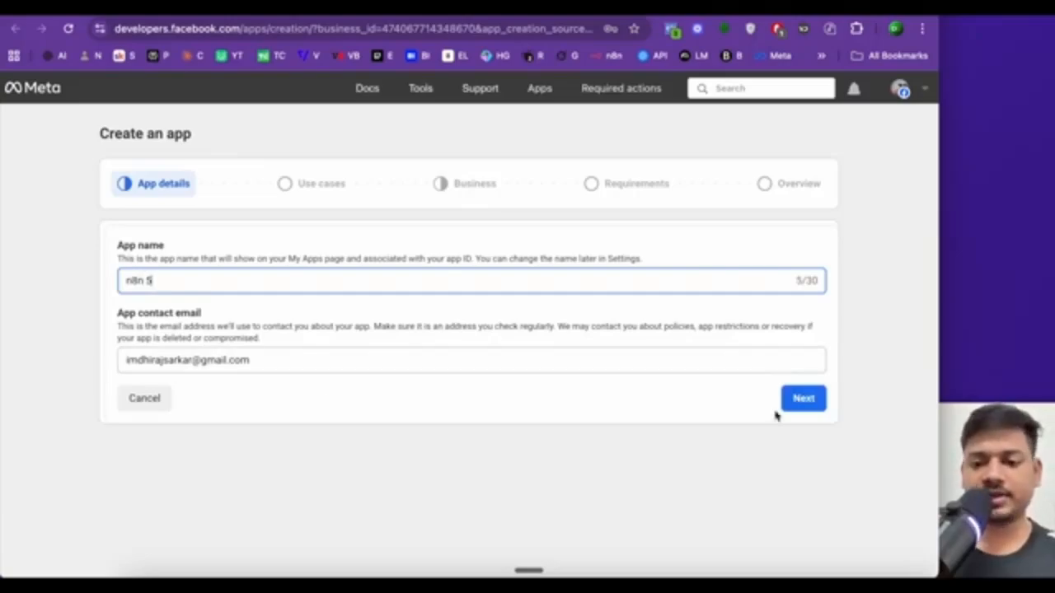
click(799, 404)
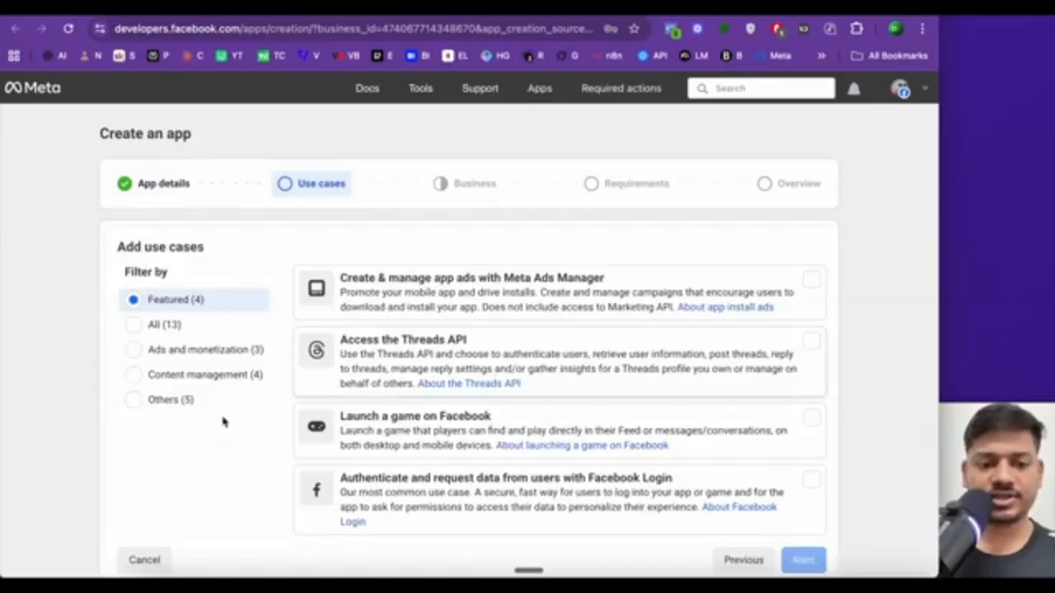
click(257, 400)
scroll(565, 442, down, 3)
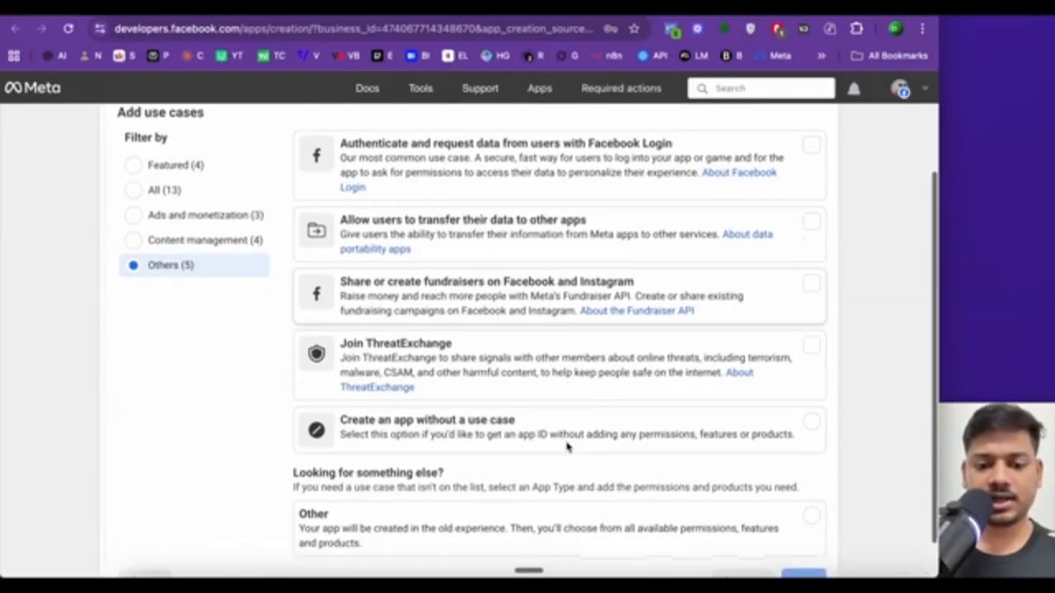
click(535, 508)
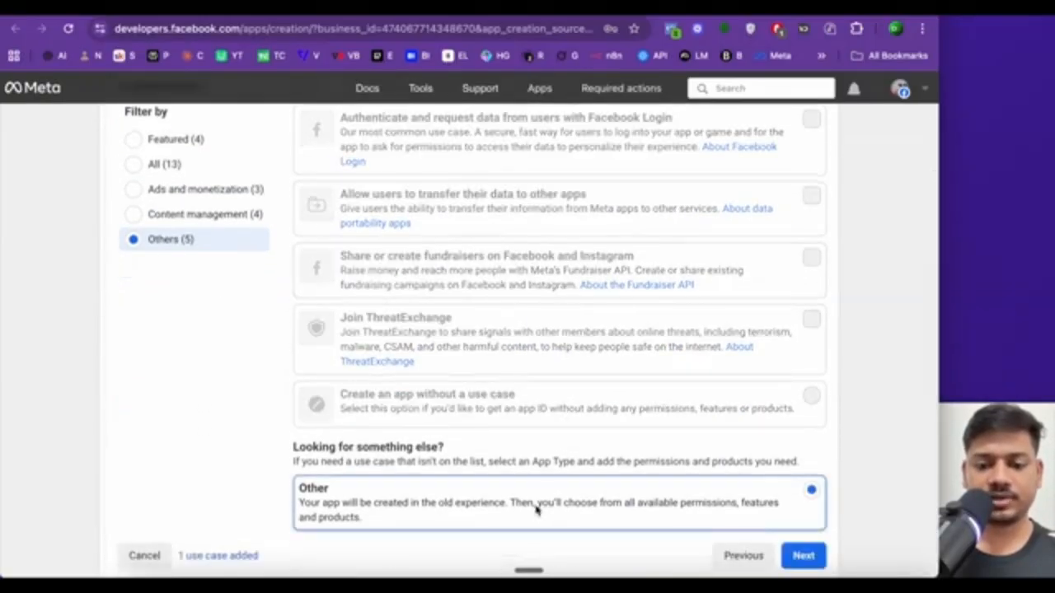
click(800, 556)
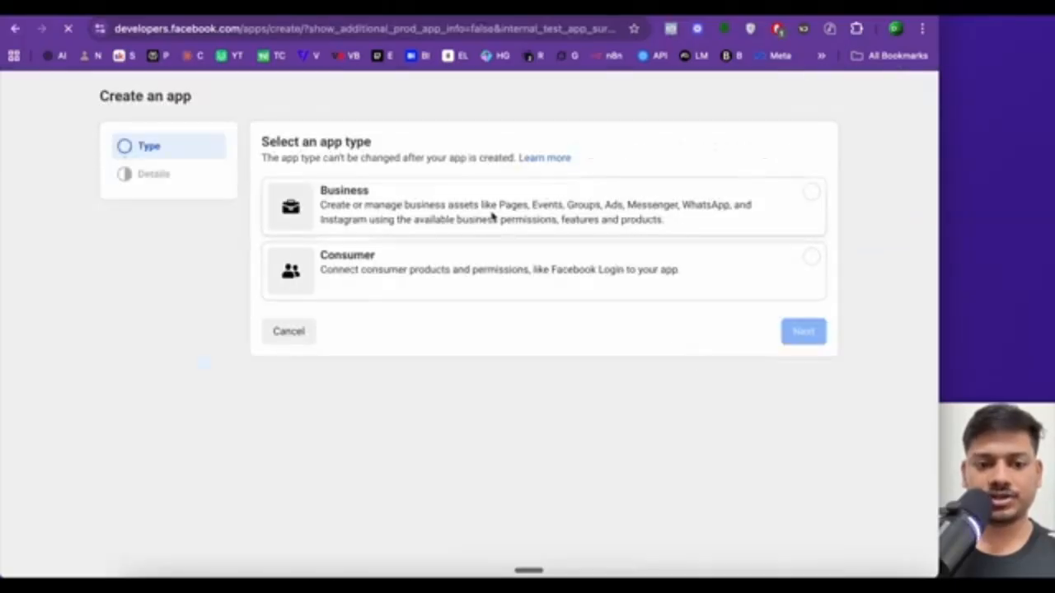
- Create the app with the Business type in the existing business portfolio, submitting the account password to authorize it
click(387, 205)
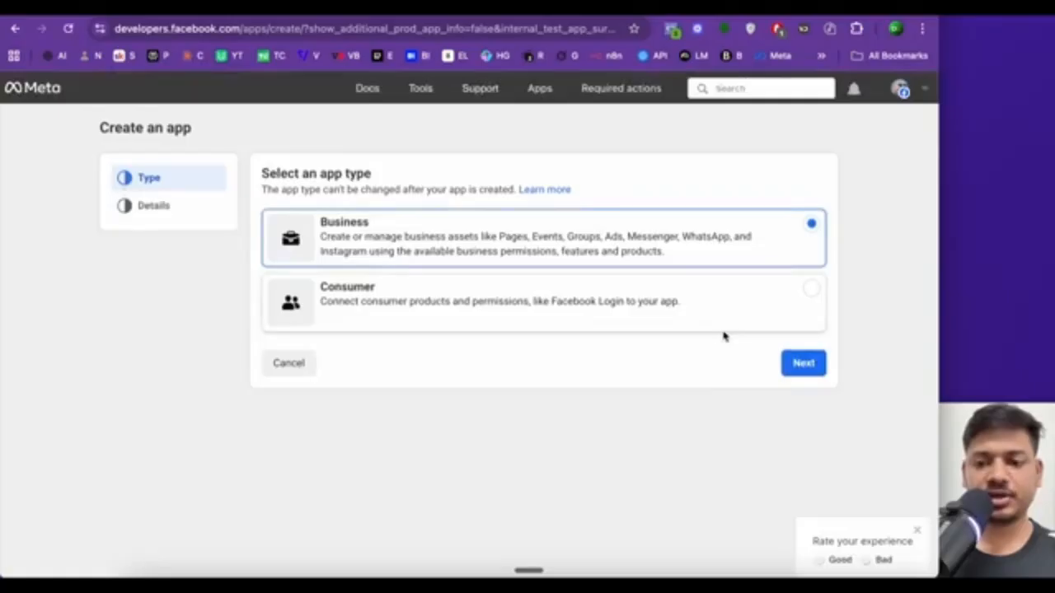
click(801, 363)
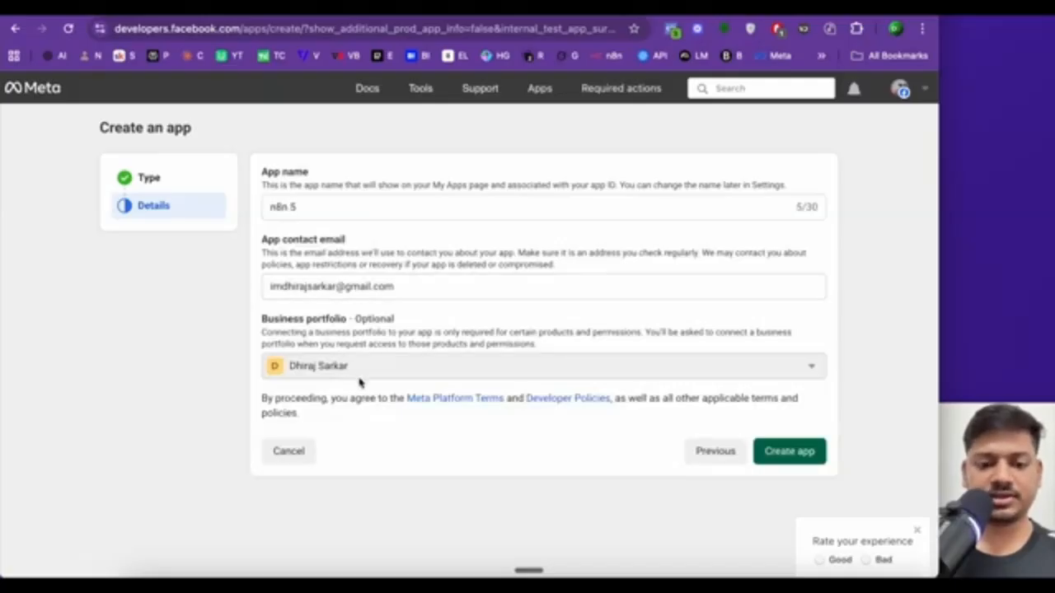
click(787, 457)
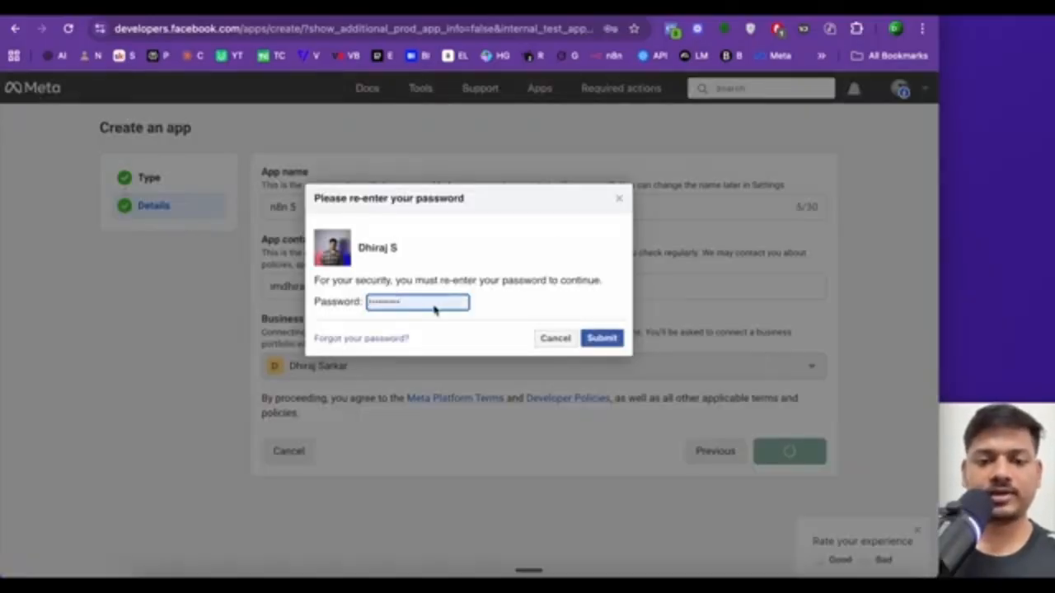
click(602, 339)
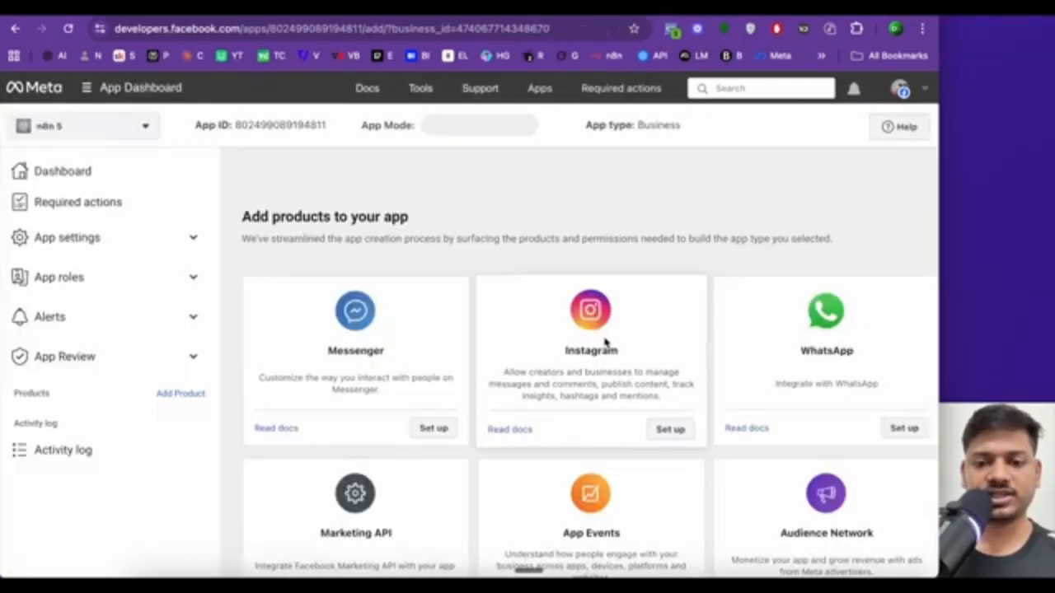
- Add the WhatsApp product to the n8n 5 app
scroll(615, 468, down, 1)
scroll(614, 469, up, 1)
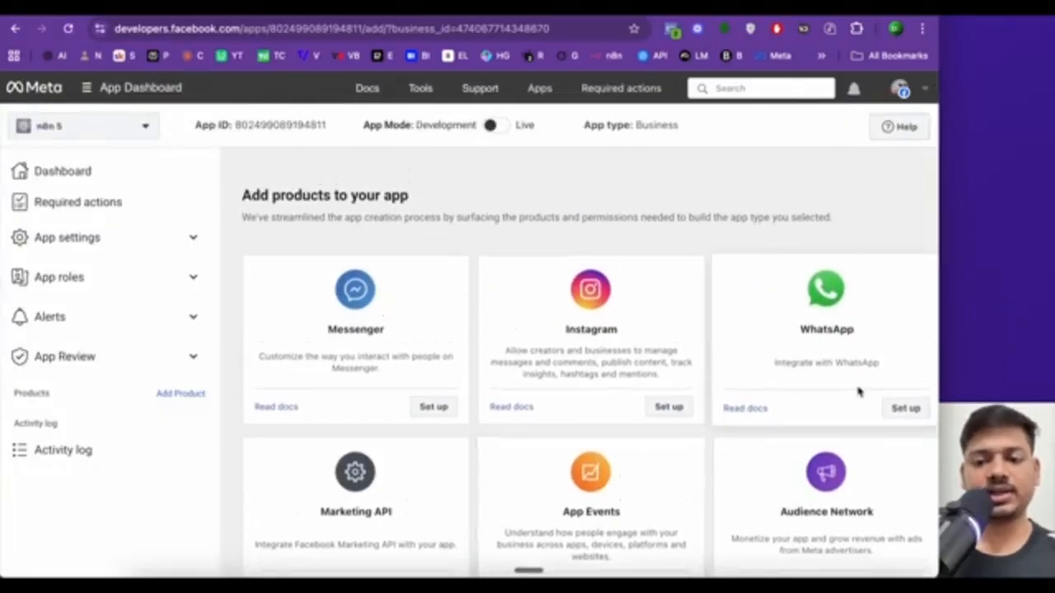
click(904, 409)
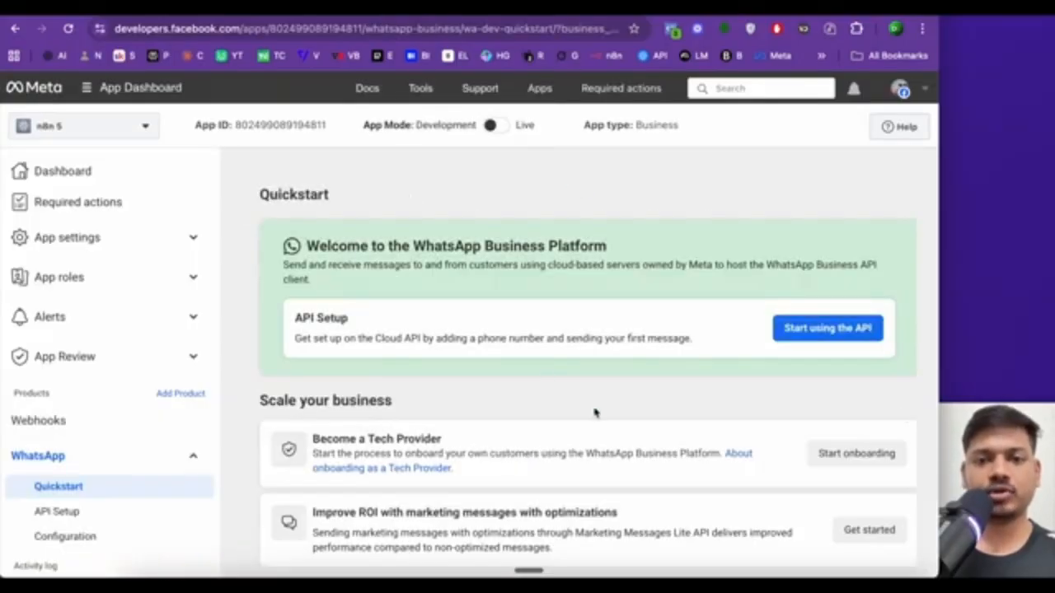
- Copy the app ID from the n8n 5 app's basic settings into the Client ID of the WhatsApp OAuth credential in n8n
click(142, 253)
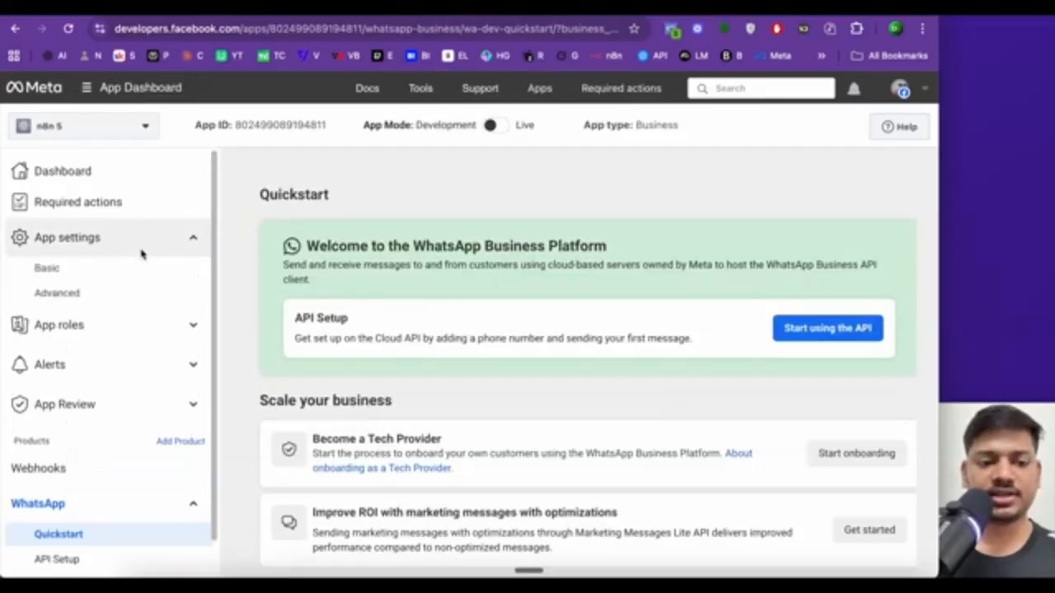
click(50, 272)
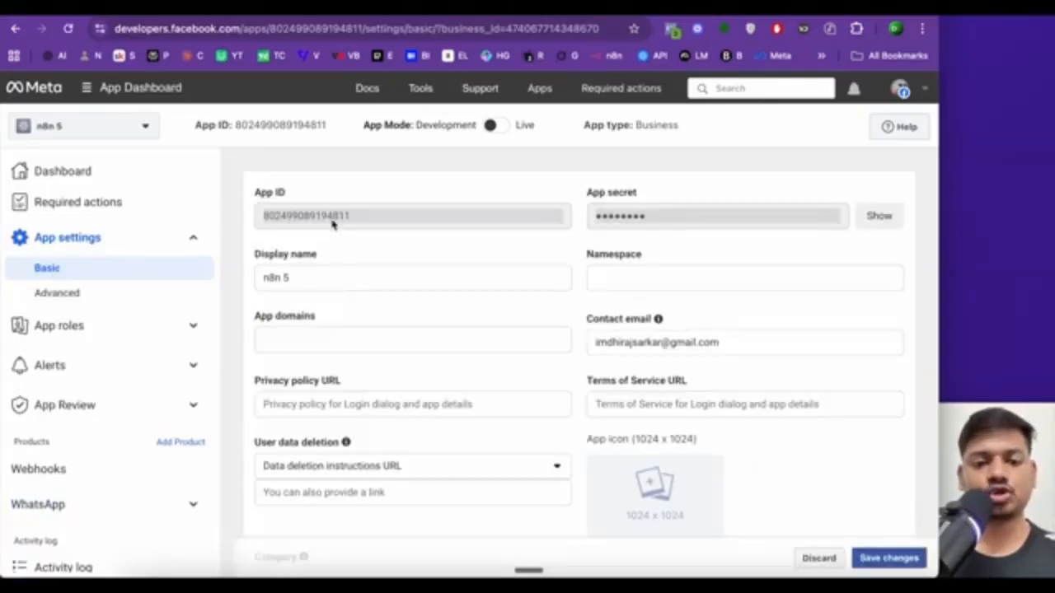
click(280, 125)
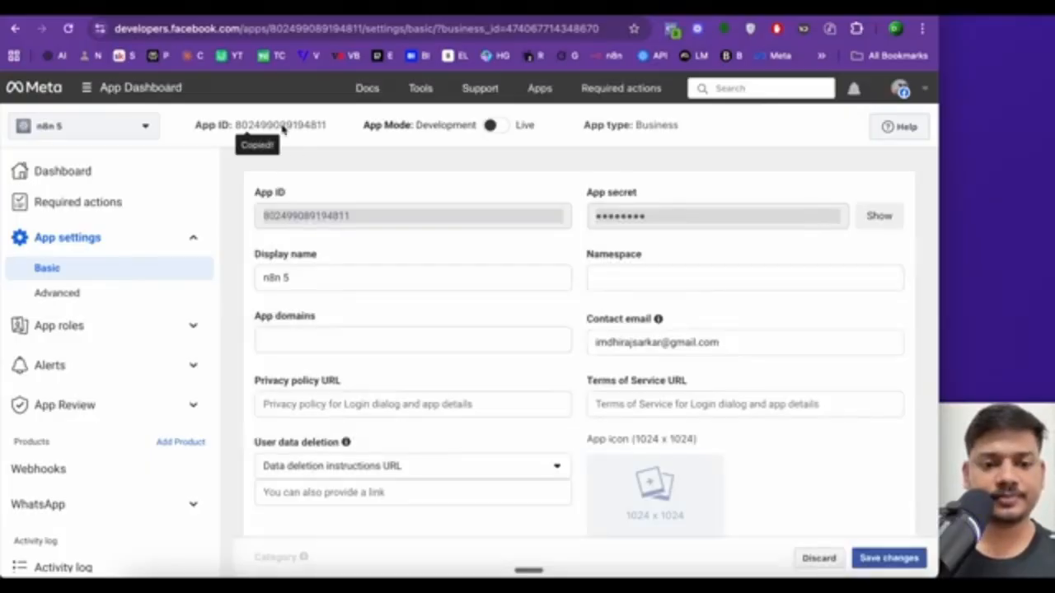
click(285, 7)
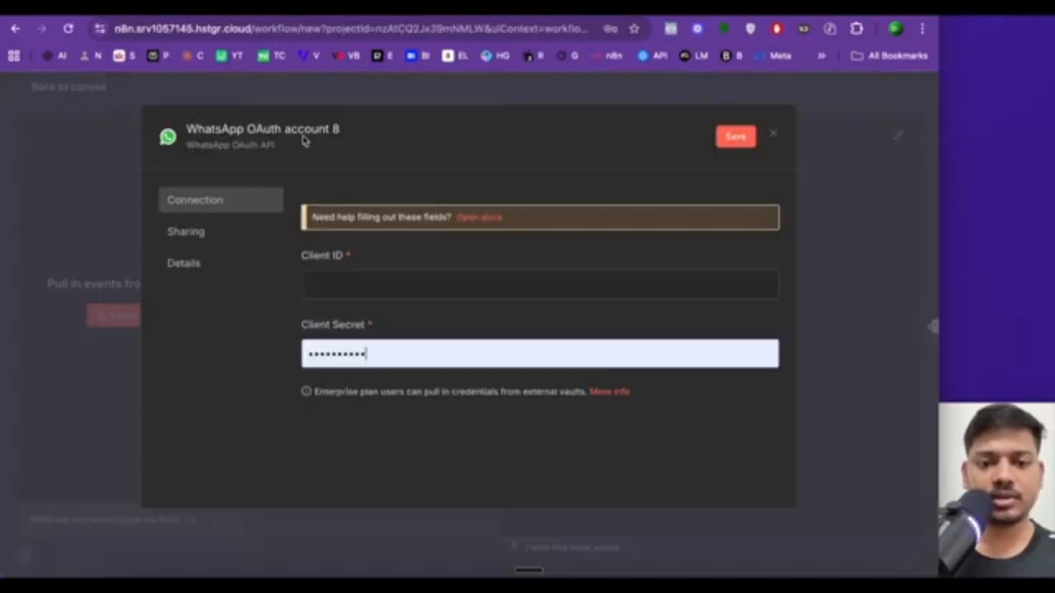
click(333, 293)
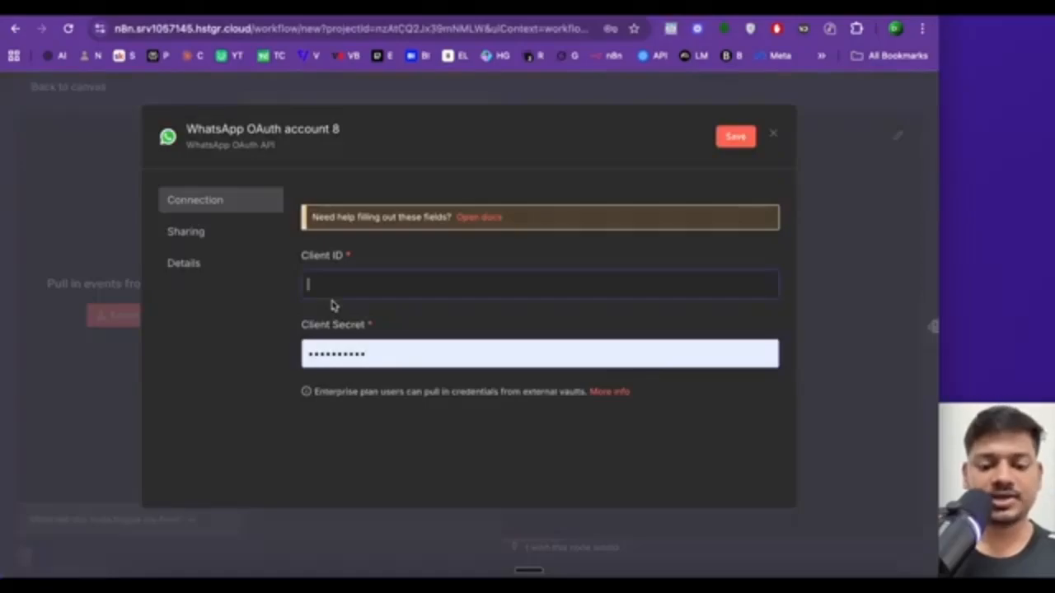
key(ctrl+v)
- Replace the credential's Client Secret with the app secret from Meta, save the credential and return to the workflow canvas
click(388, 354)
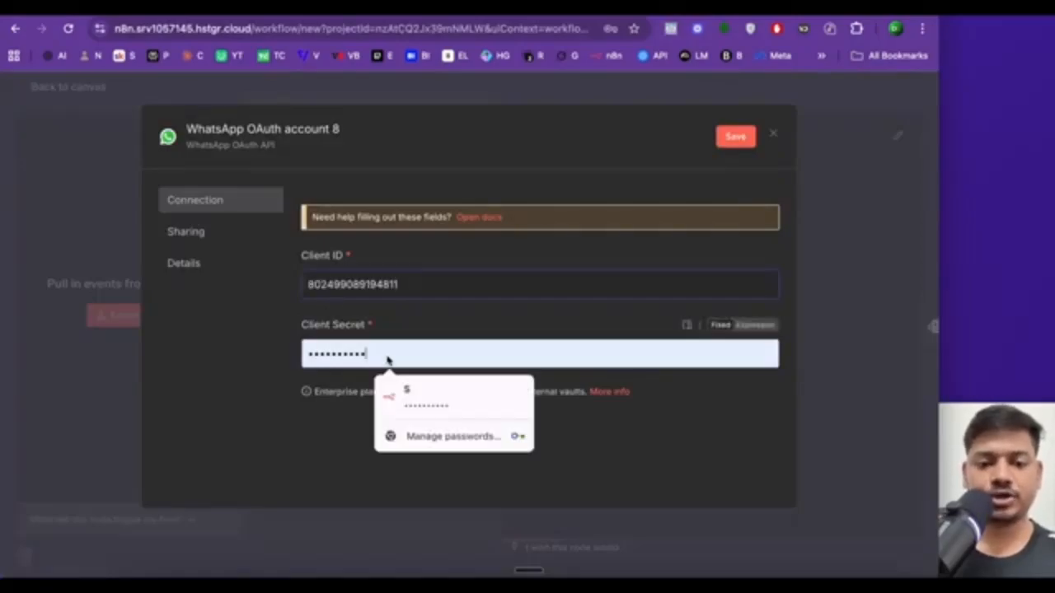
double_click(336, 358)
key(BackSpace)
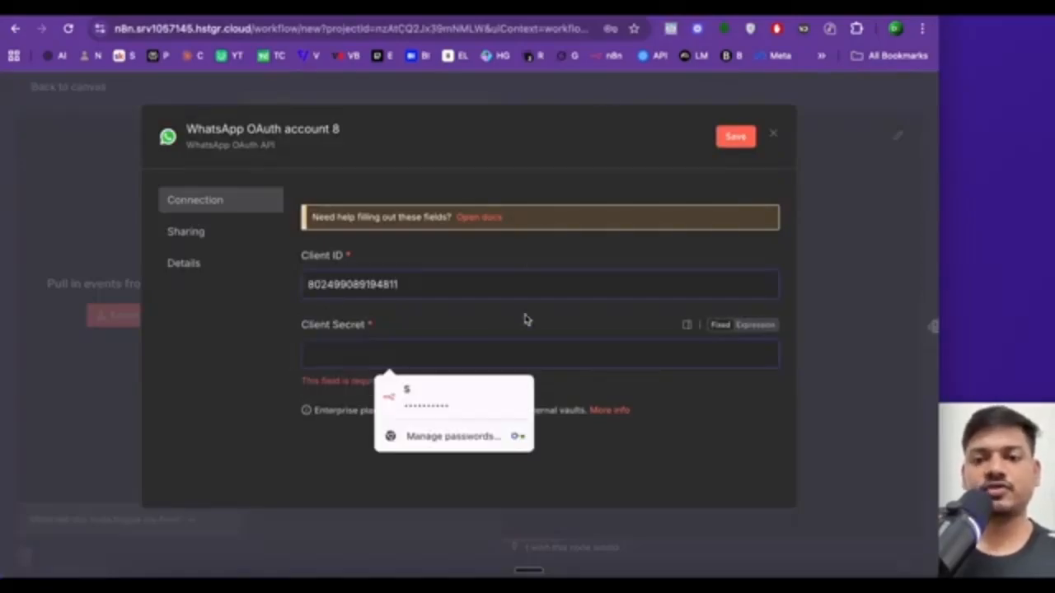
click(750, 9)
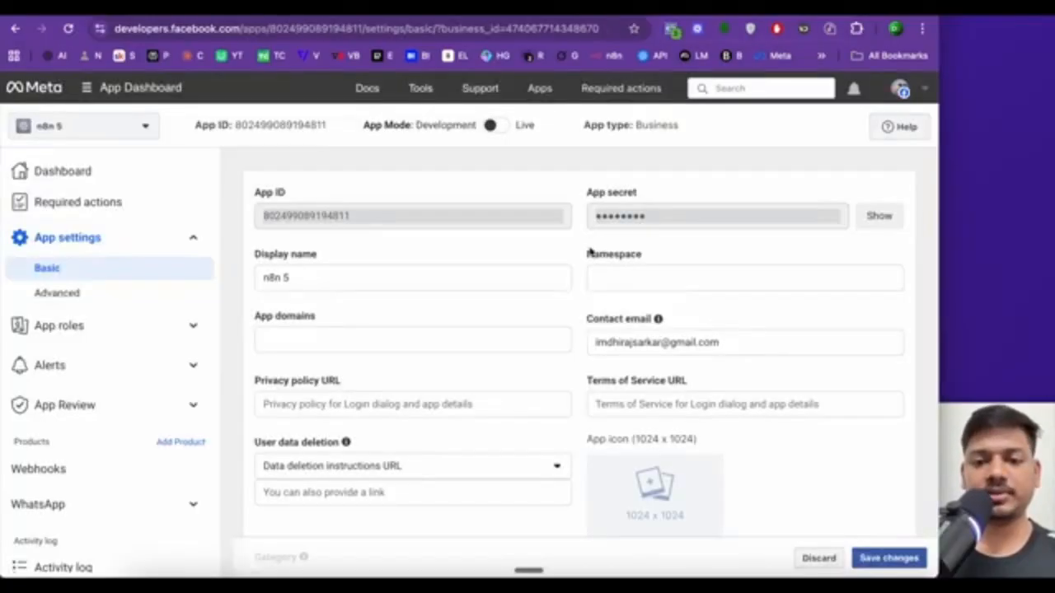
click(878, 215)
drag(785, 216, 558, 219)
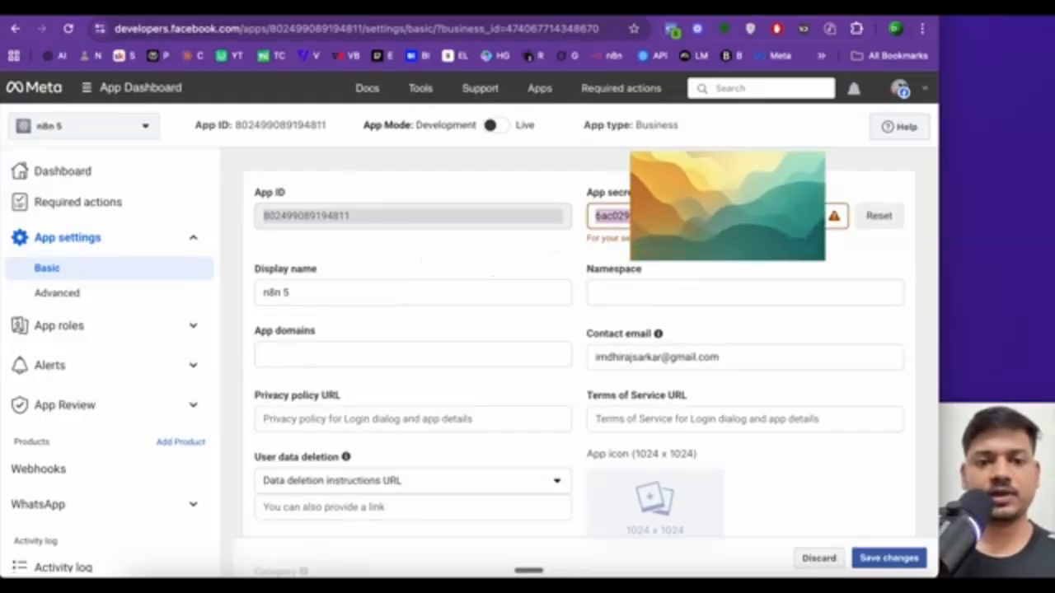
click(396, 9)
key(super+v)
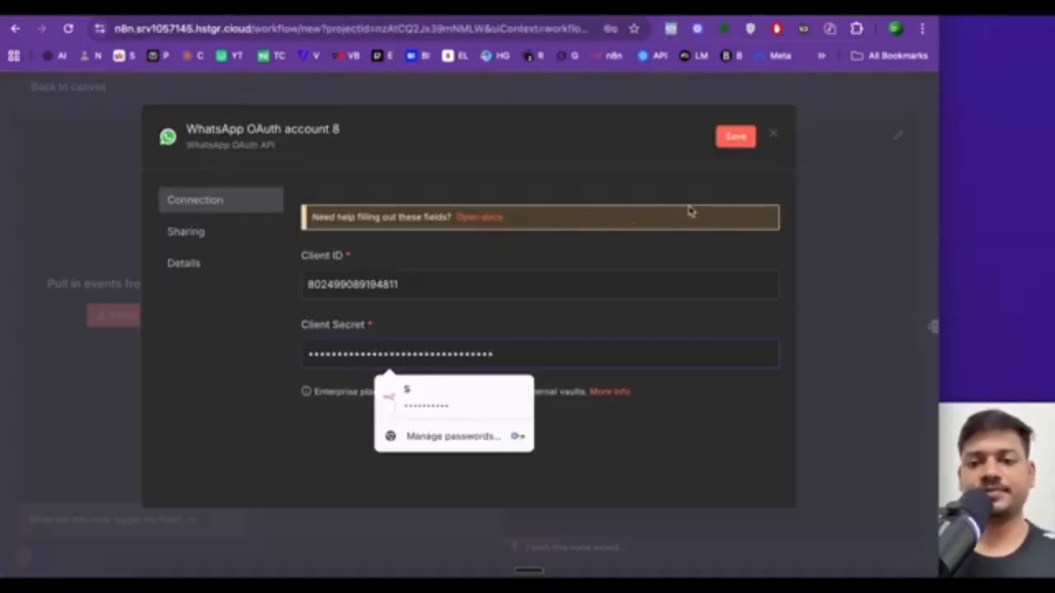
click(736, 137)
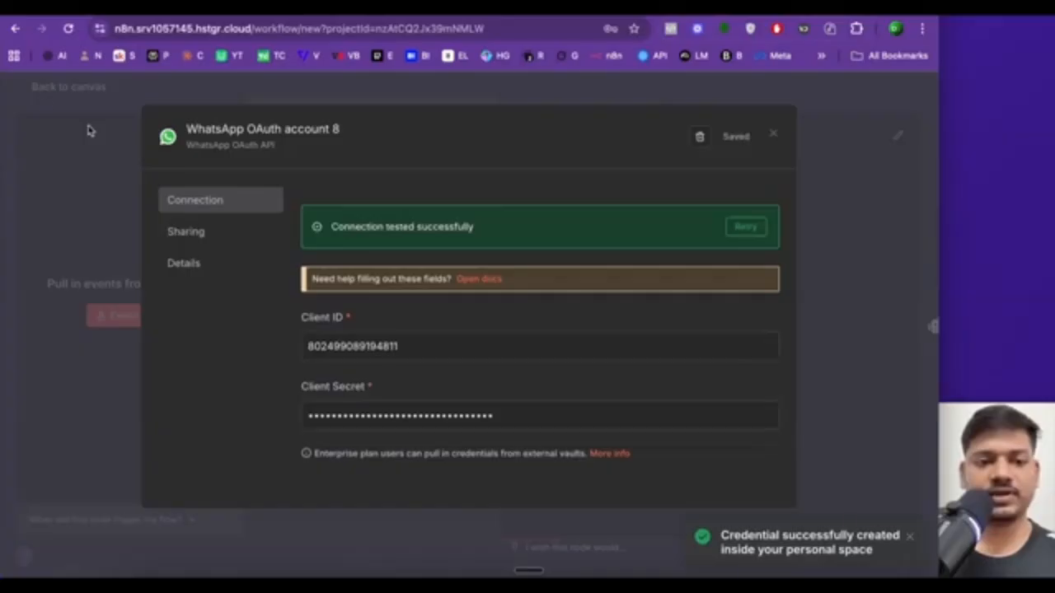
click(26, 92)
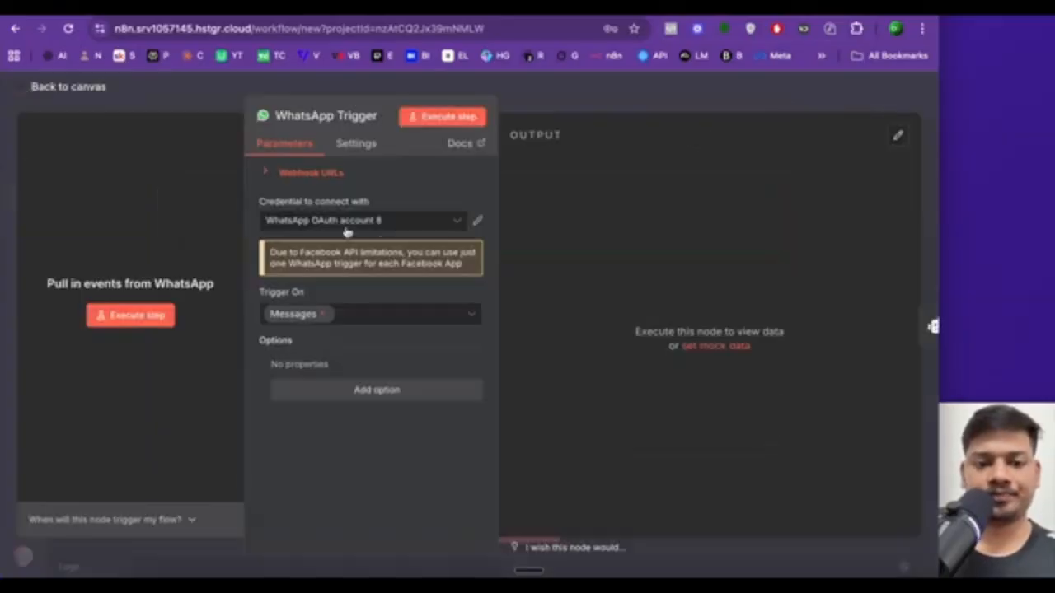
click(25, 93)
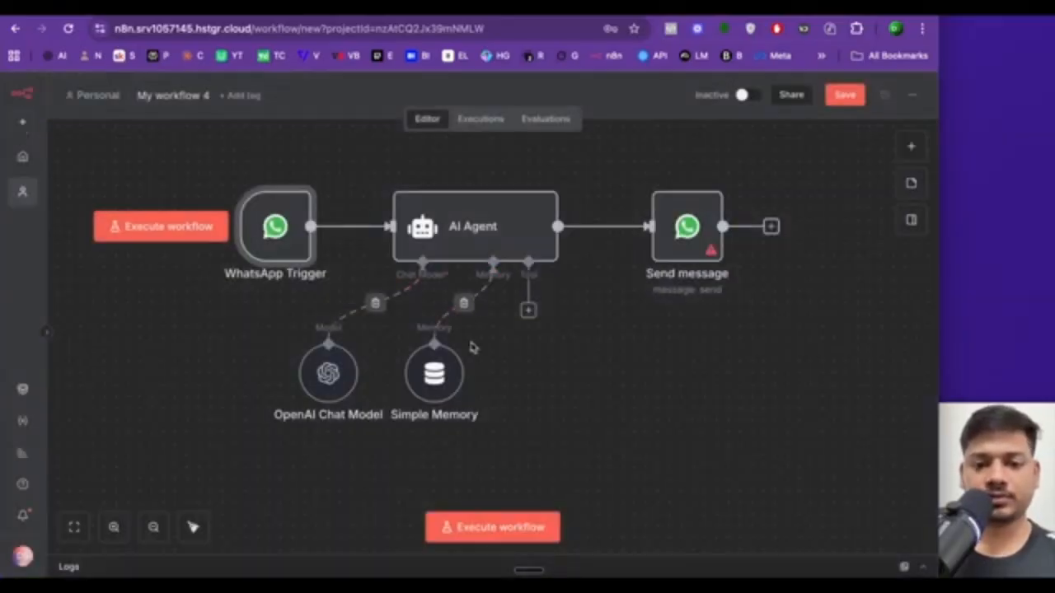
- Start a new WhatsApp API credential for the Send message node
mouse_move(280, 240)
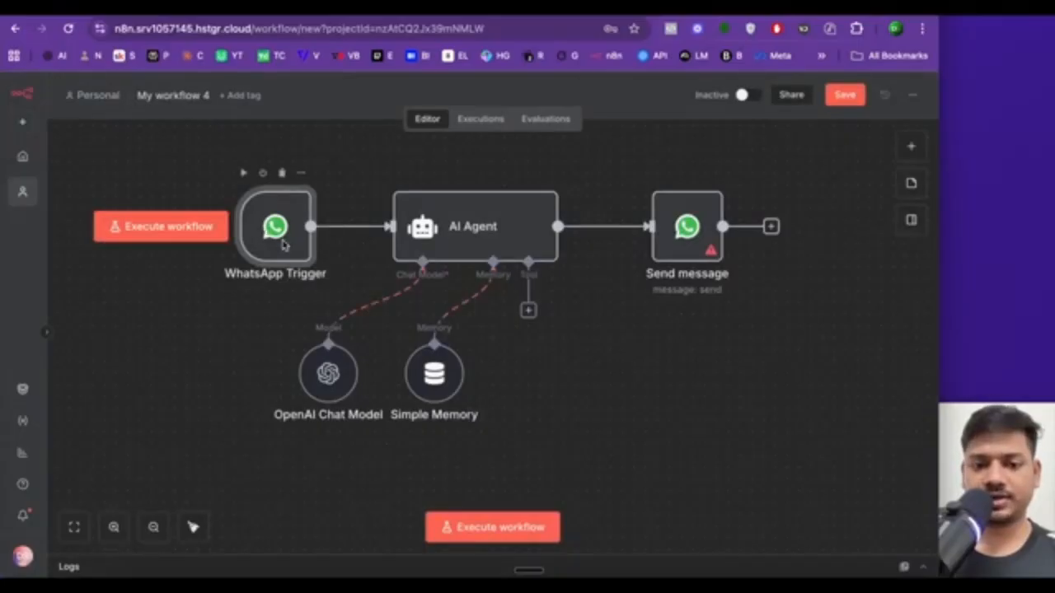
double_click(692, 239)
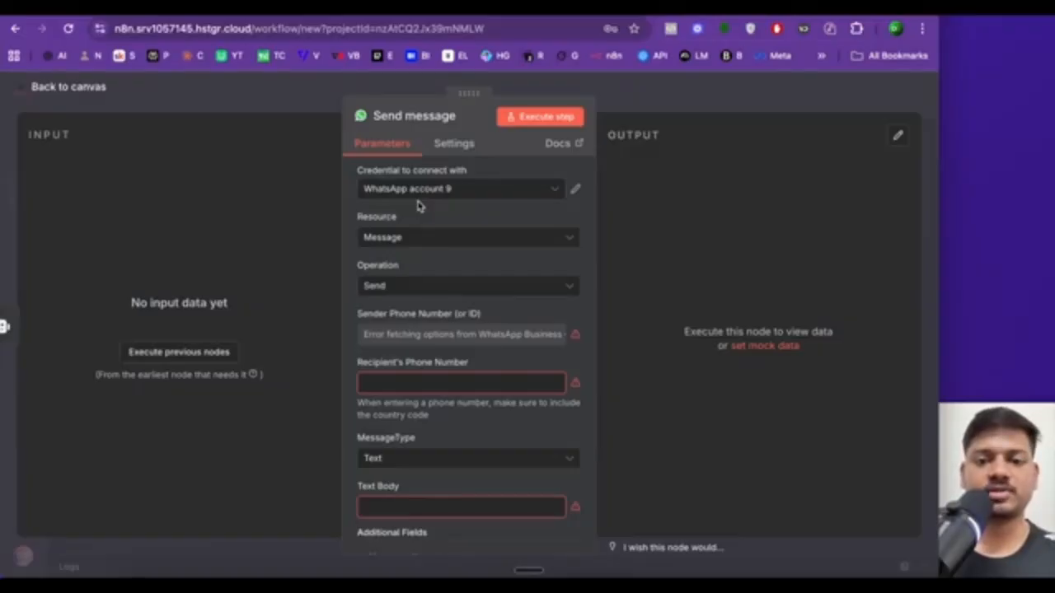
click(445, 191)
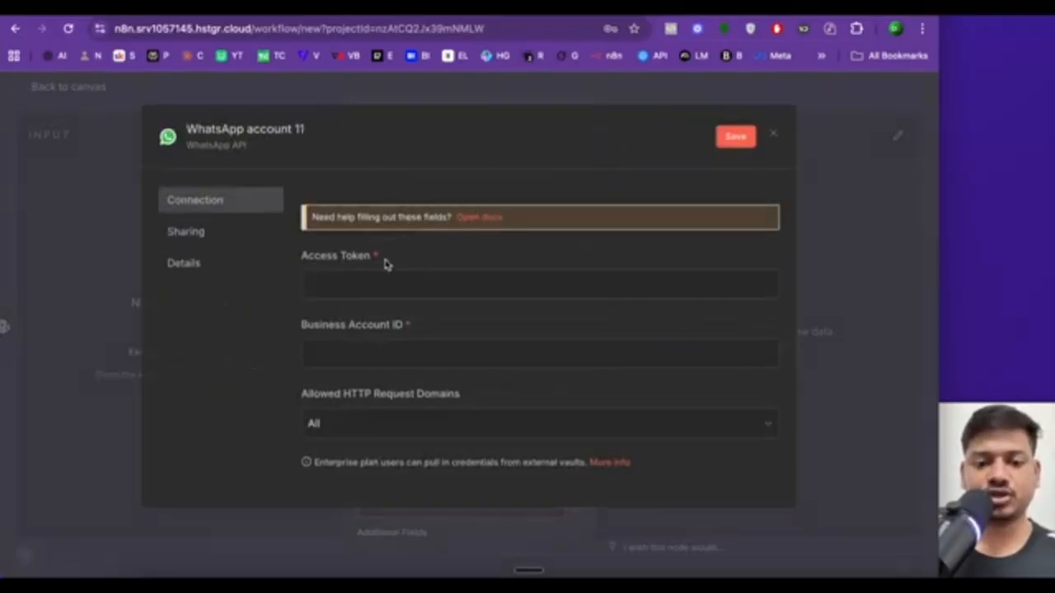
scroll(426, 281, down, 1)
click(339, 256)
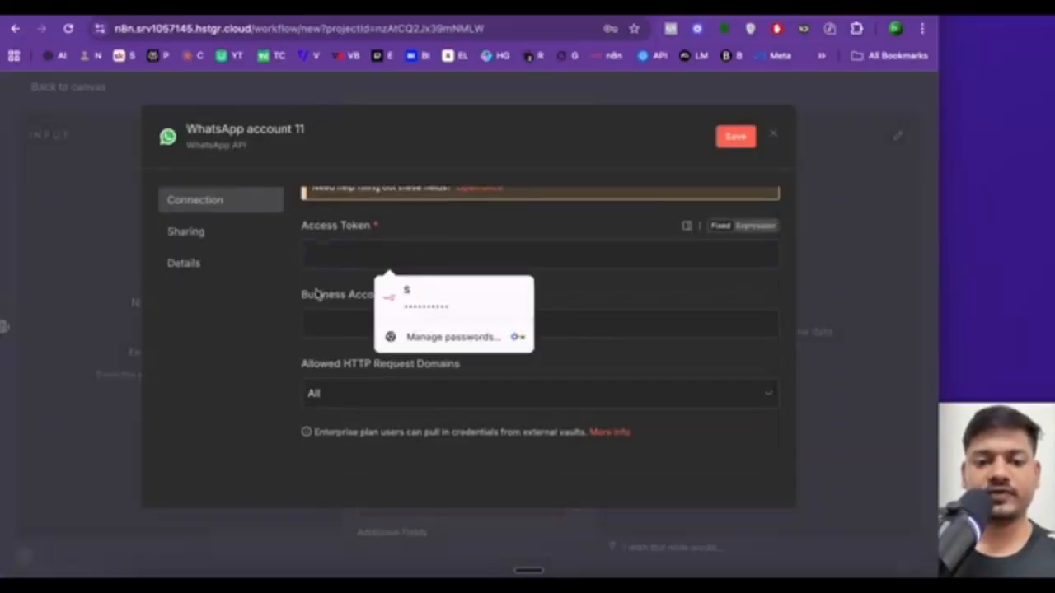
click(280, 310)
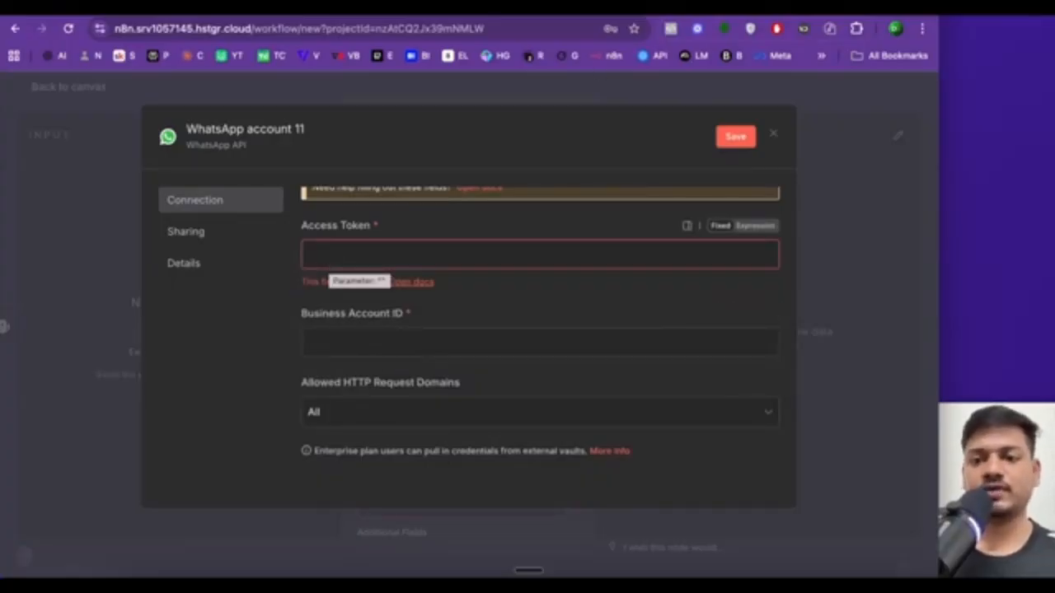
- Switch to the Meta app dashboard and open the WhatsApp API Setup page of the n8n 5 app
key(ctrl+Tab)
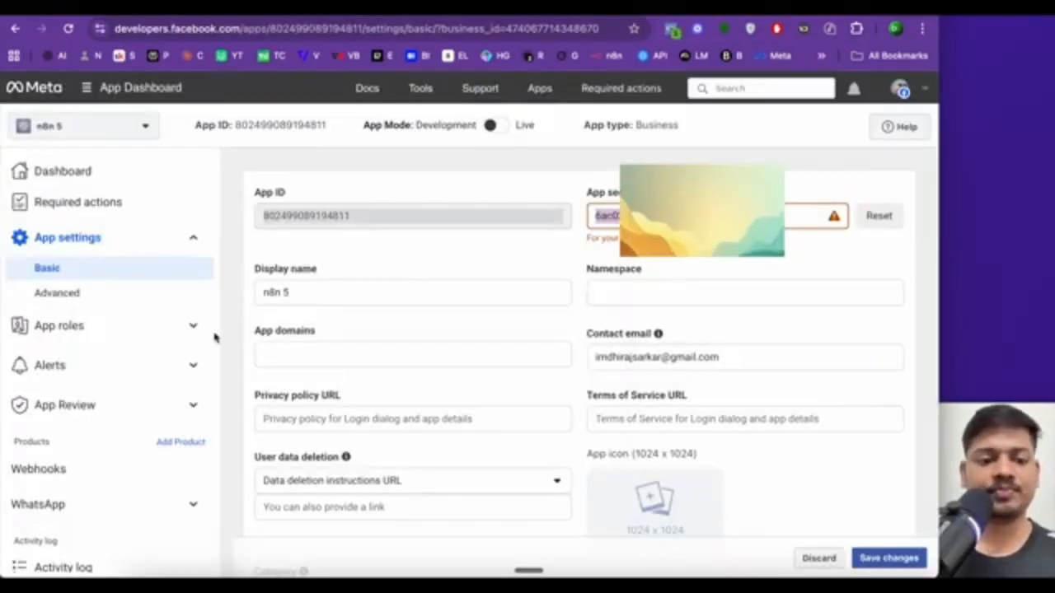
scroll(58, 498, down, 1)
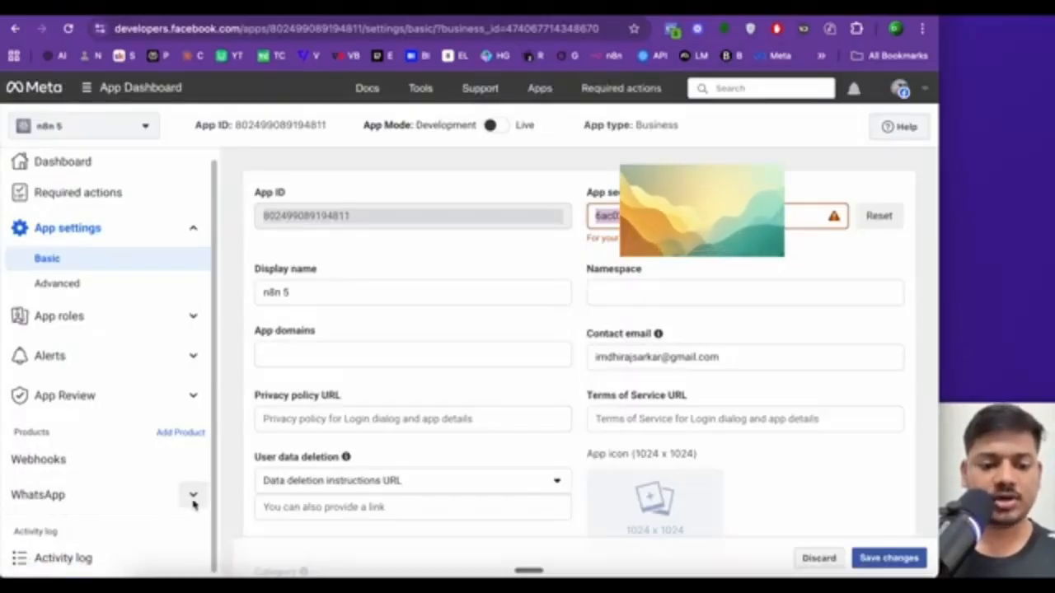
click(189, 497)
scroll(181, 490, down, 1)
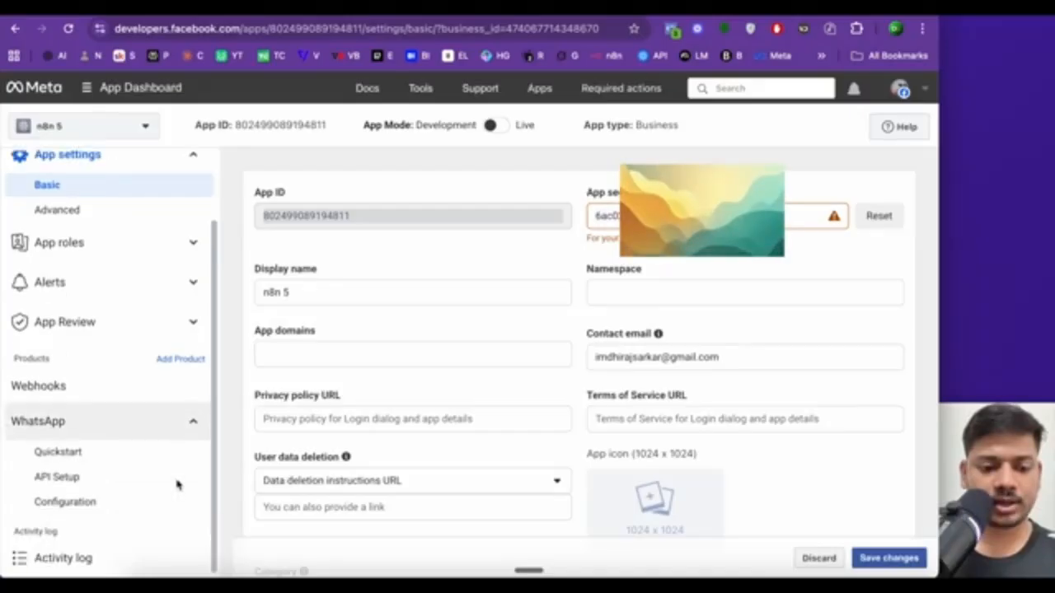
click(83, 480)
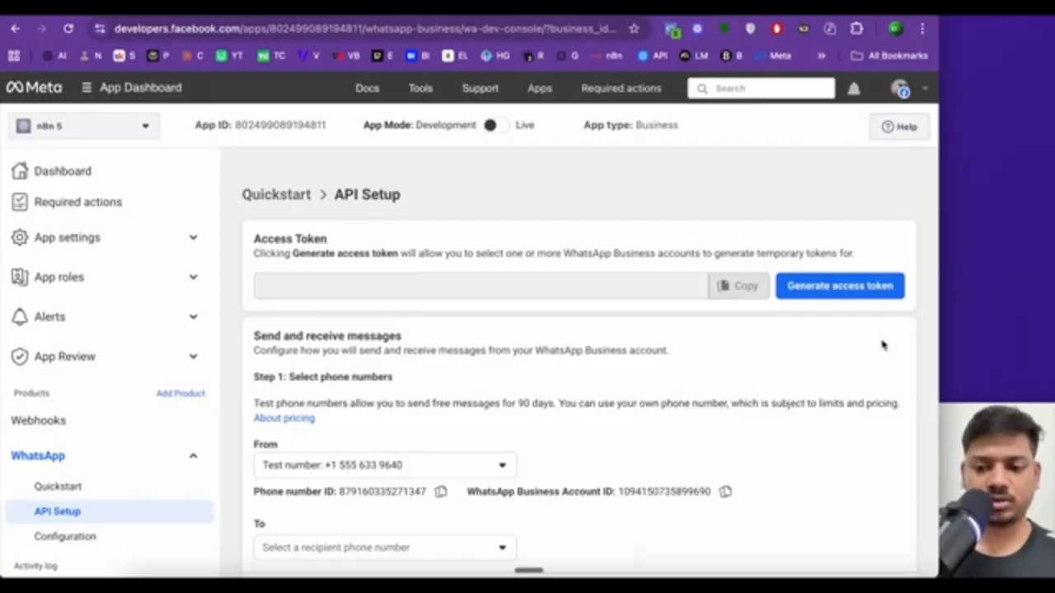
scroll(656, 402, down, 1)
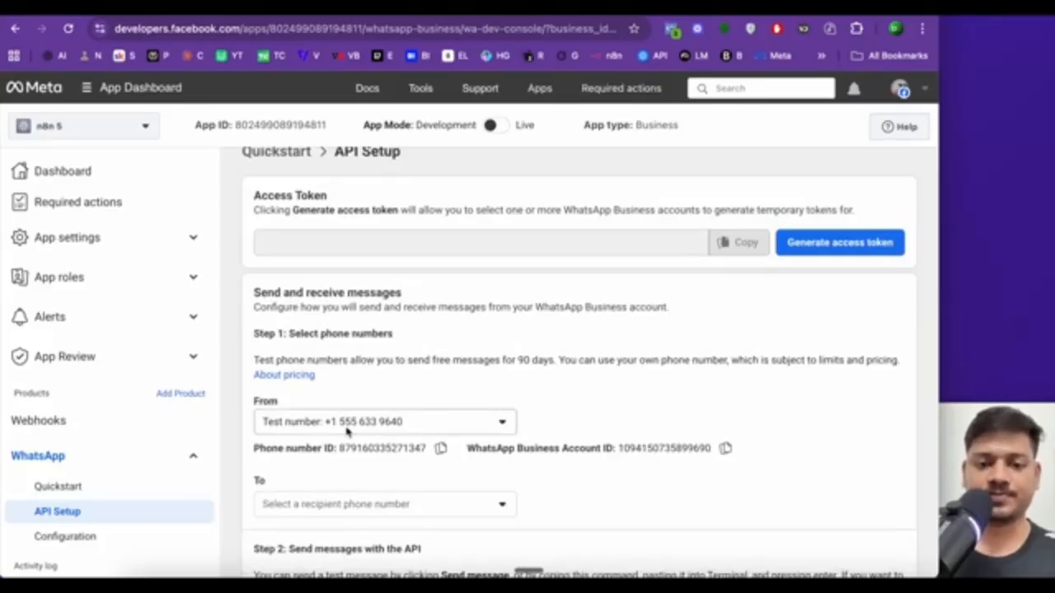
click(501, 422)
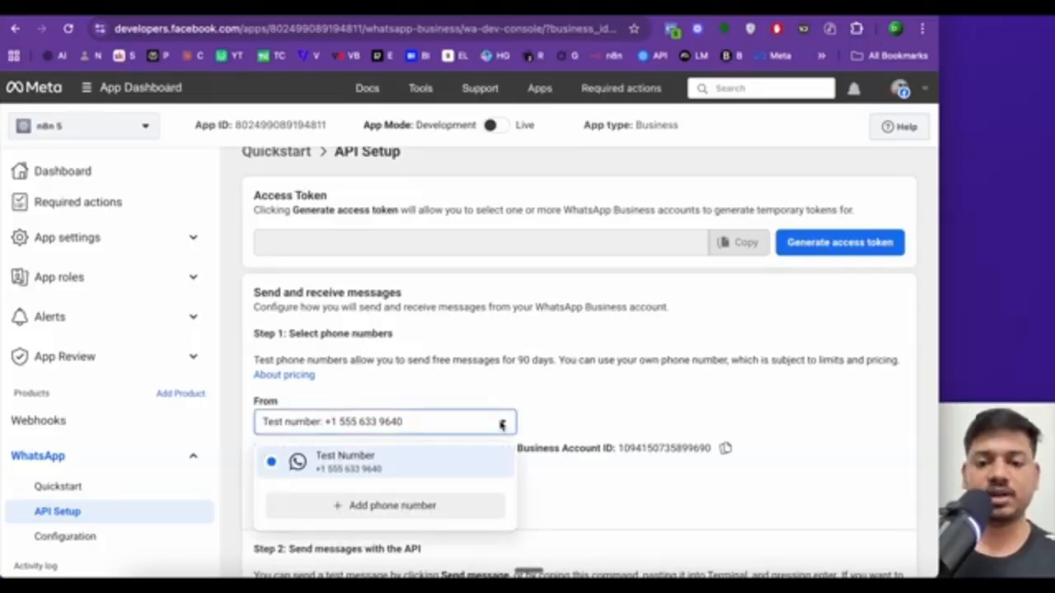
click(394, 509)
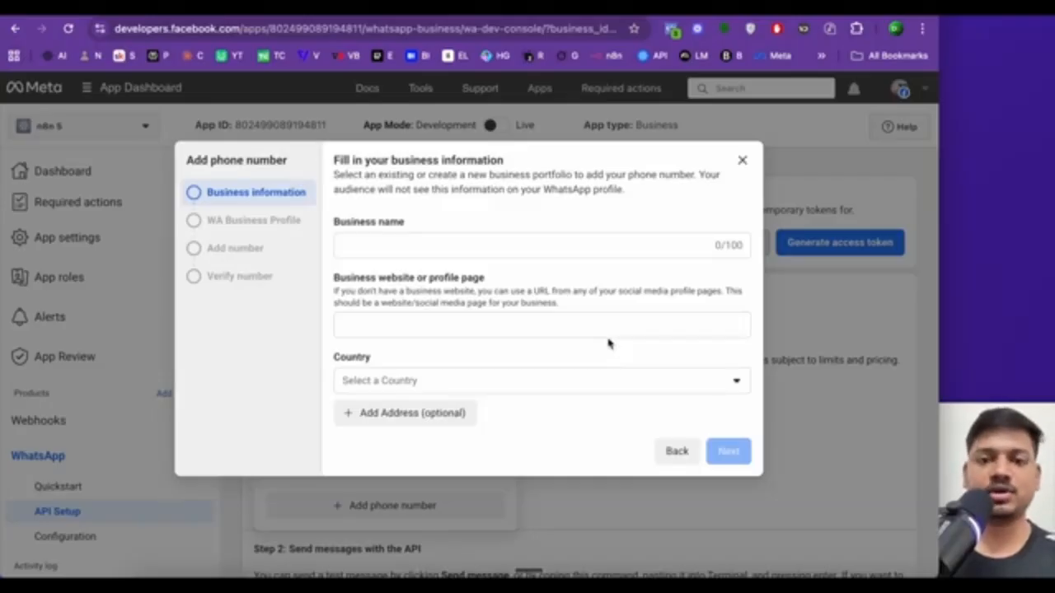
click(741, 160)
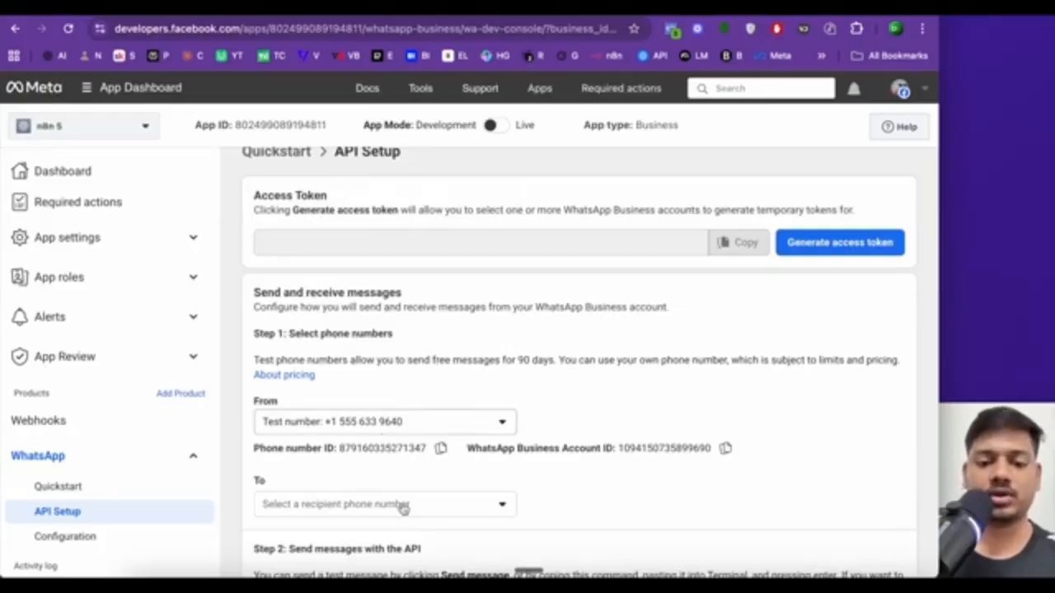
- Keep the test number as sender and select the saved phone number as the message recipient
scroll(330, 512, down, 1)
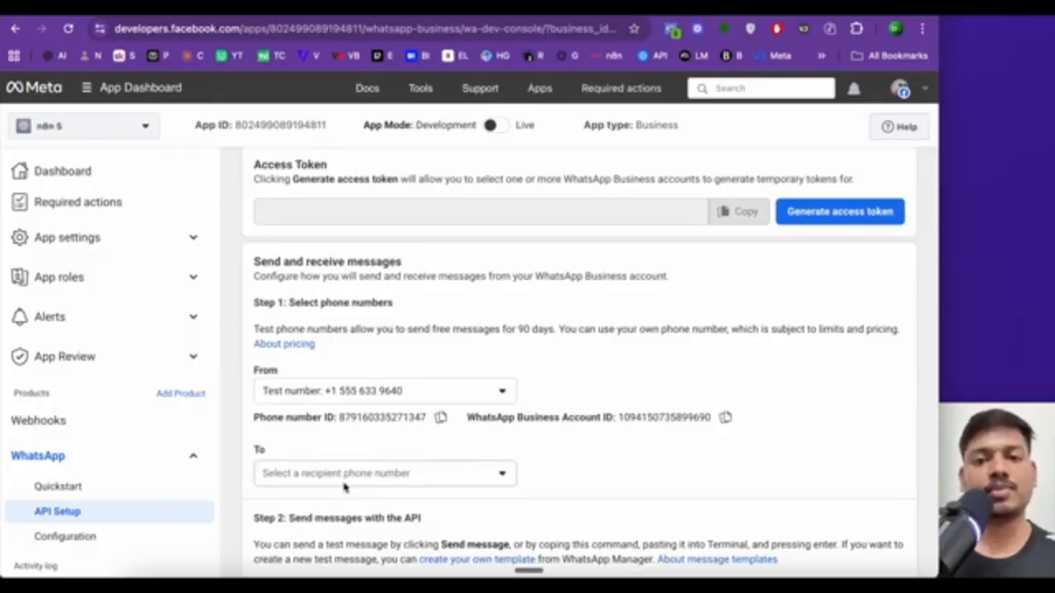
scroll(403, 461, down, 1)
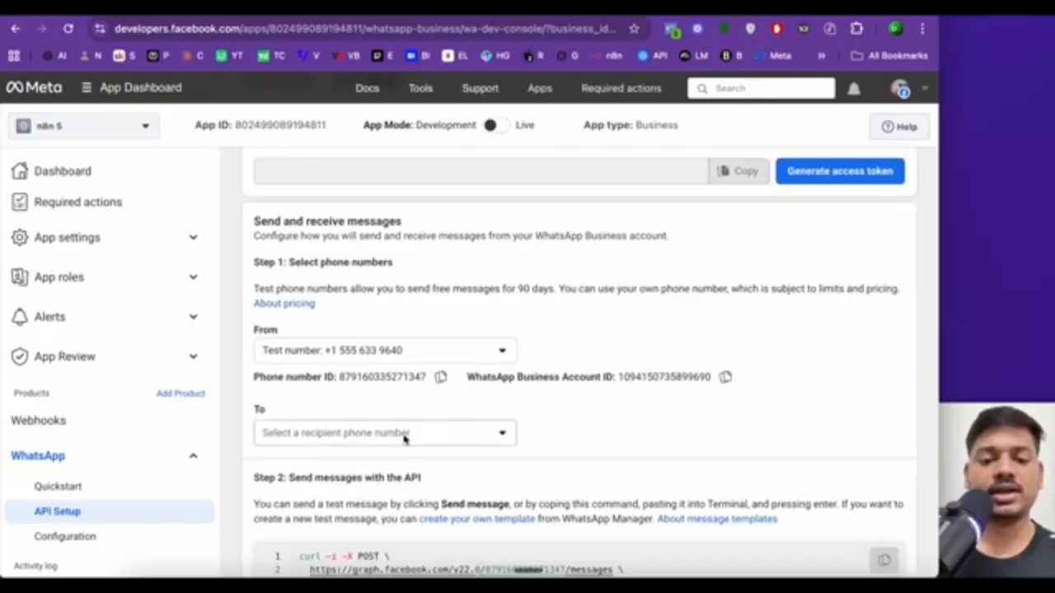
click(404, 438)
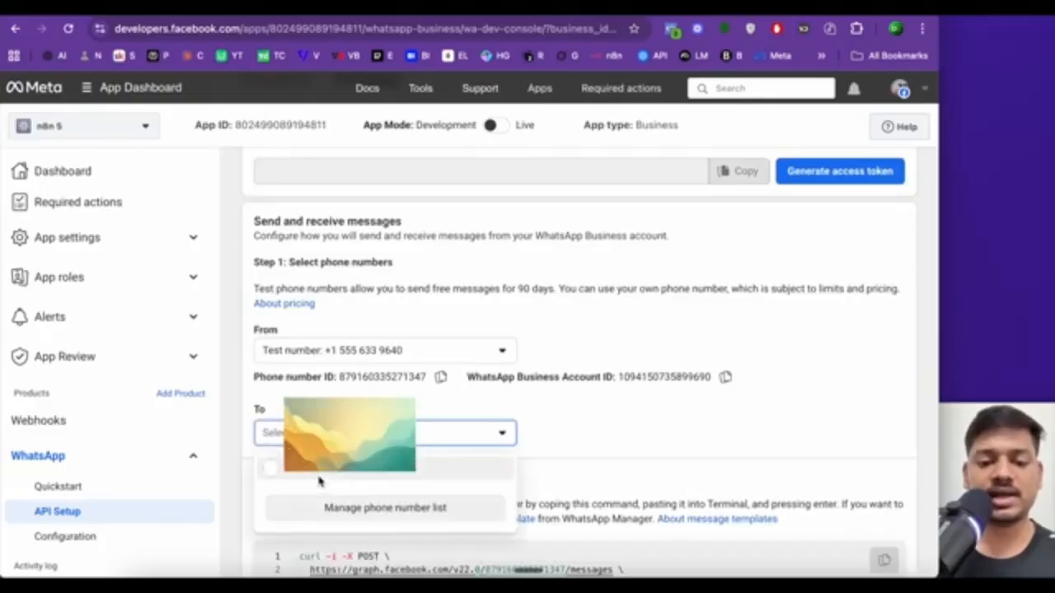
click(319, 479)
- Generate a temporary access token, giving n8n 5 access to all current and future WhatsApp accounts
scroll(447, 469, up, 2)
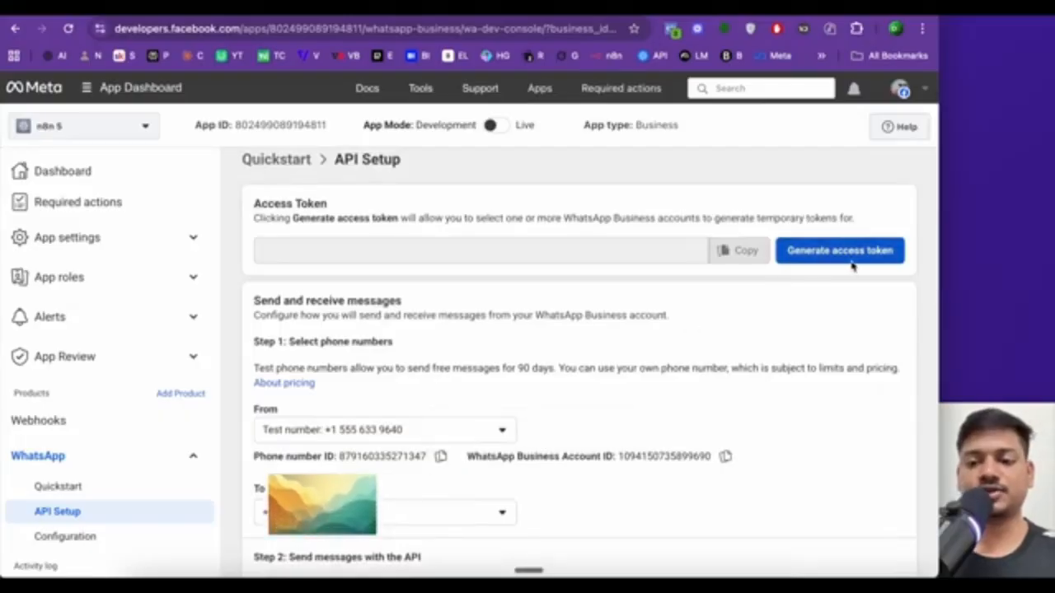
click(841, 251)
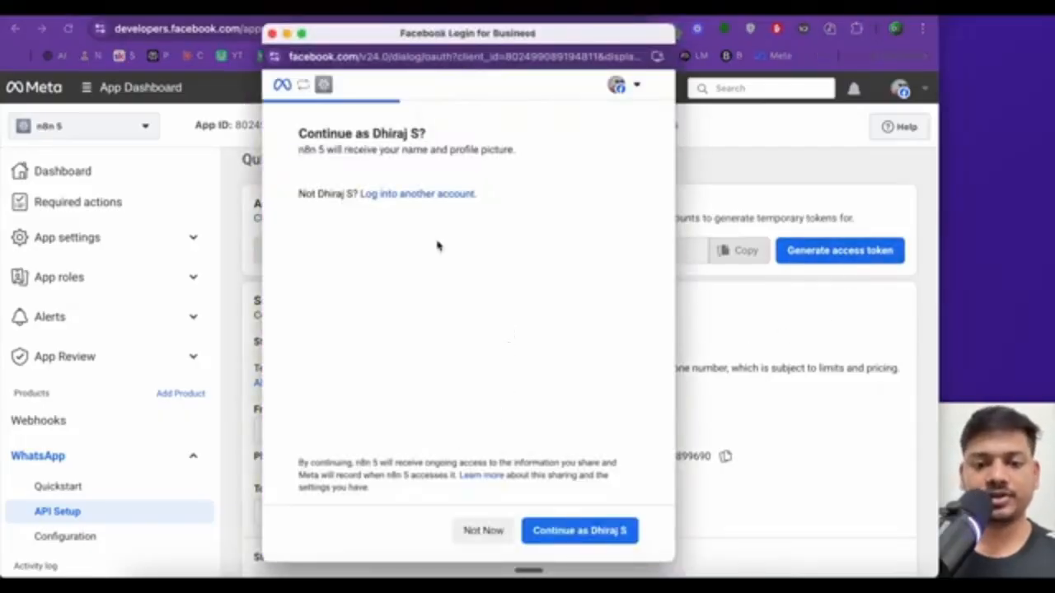
click(581, 531)
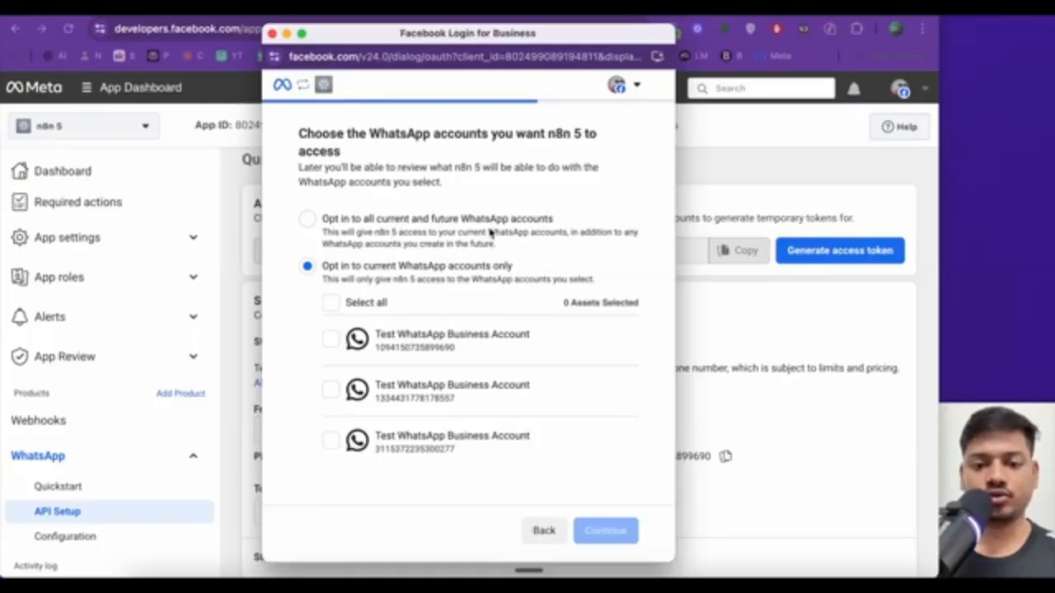
click(308, 221)
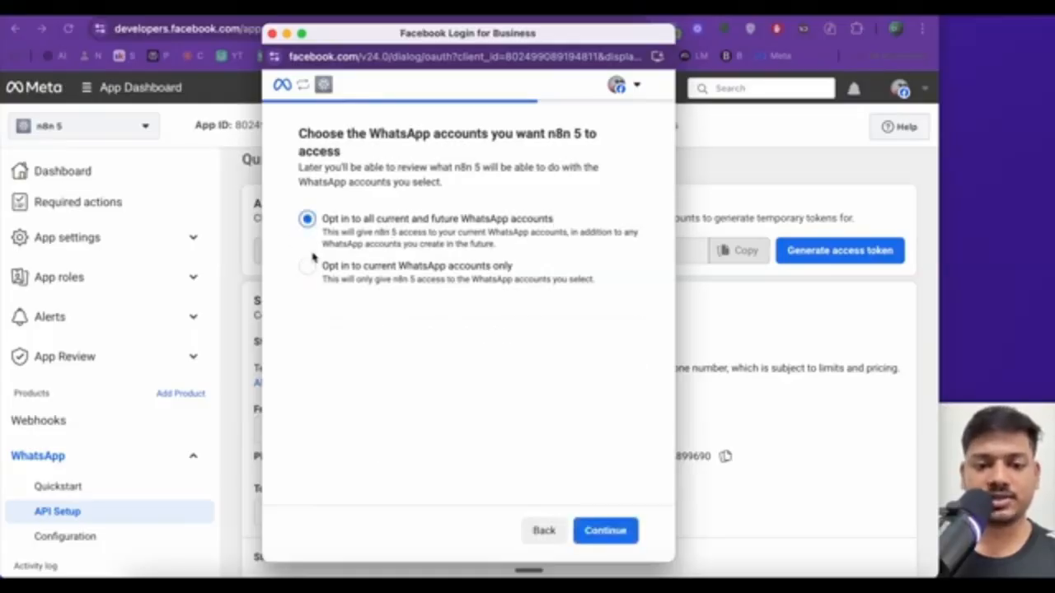
click(609, 532)
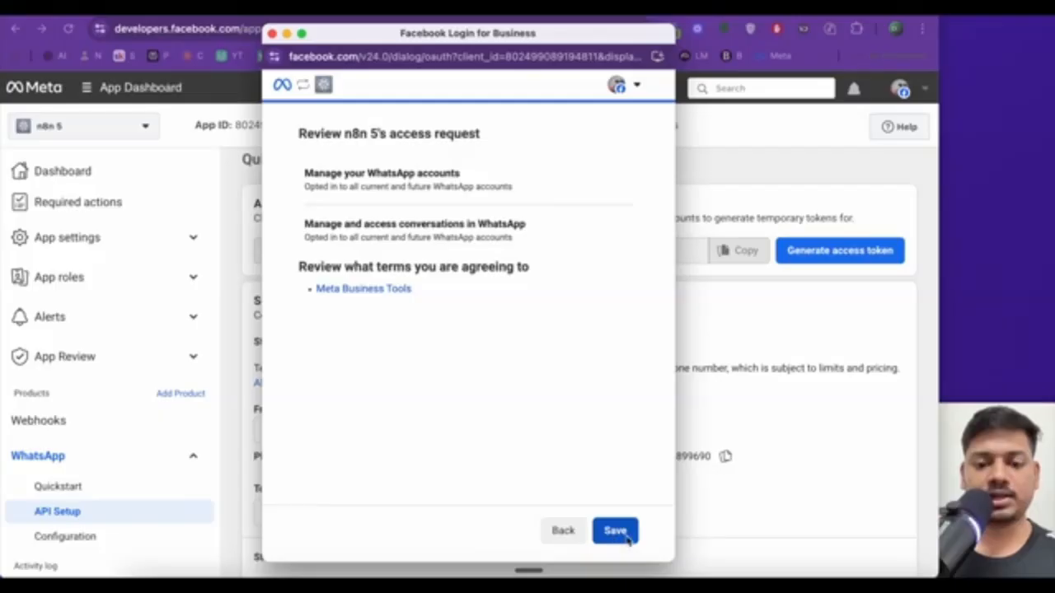
click(618, 533)
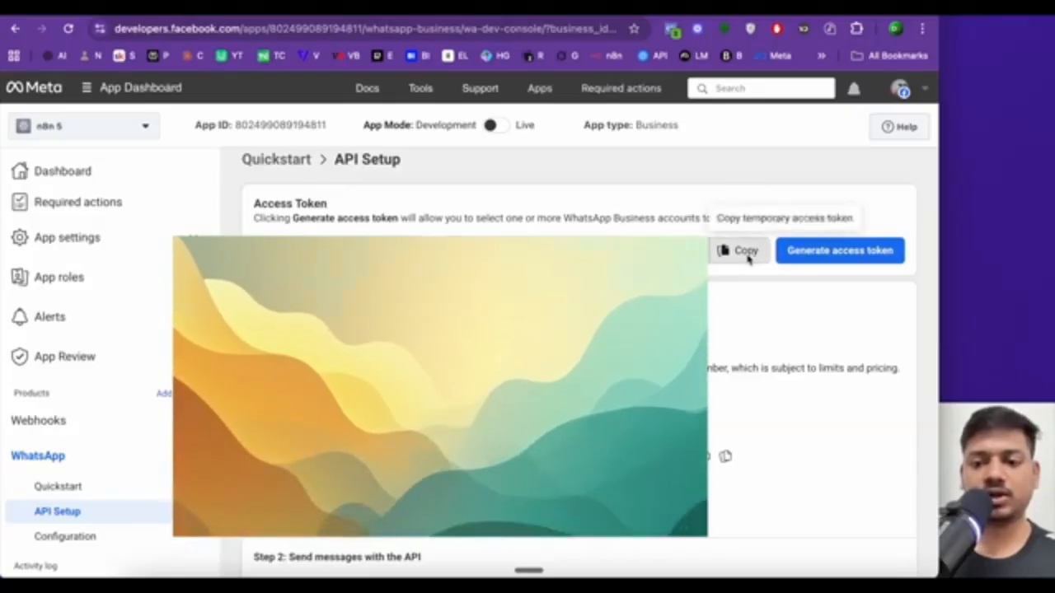
- Copy the temporary access token from Meta's API Setup page and paste it into the Access Token field of the n8n WhatsApp credential
click(745, 254)
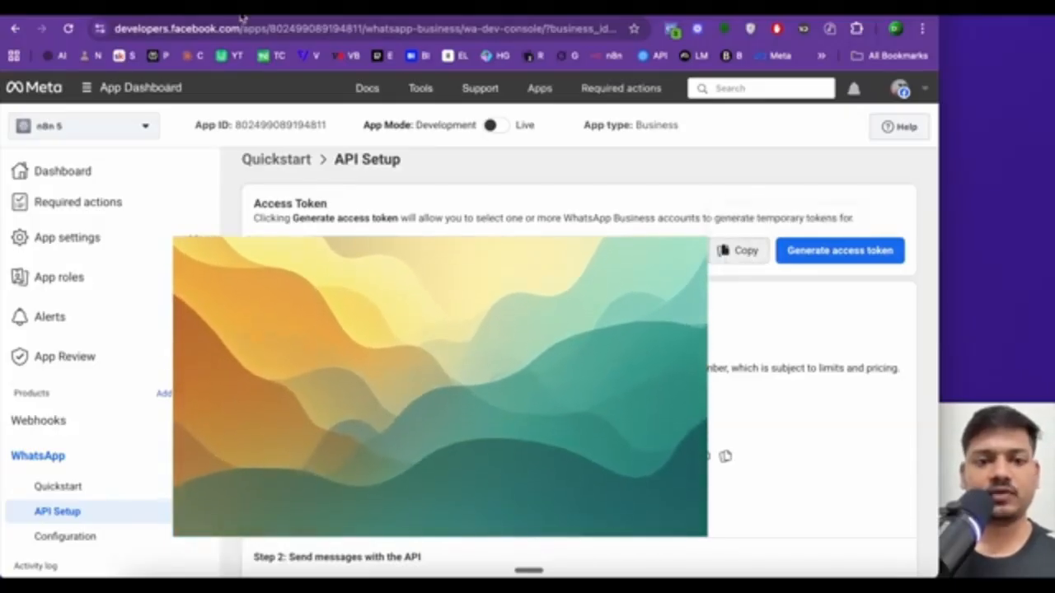
click(308, 18)
click(391, 255)
key(ctrl+v)
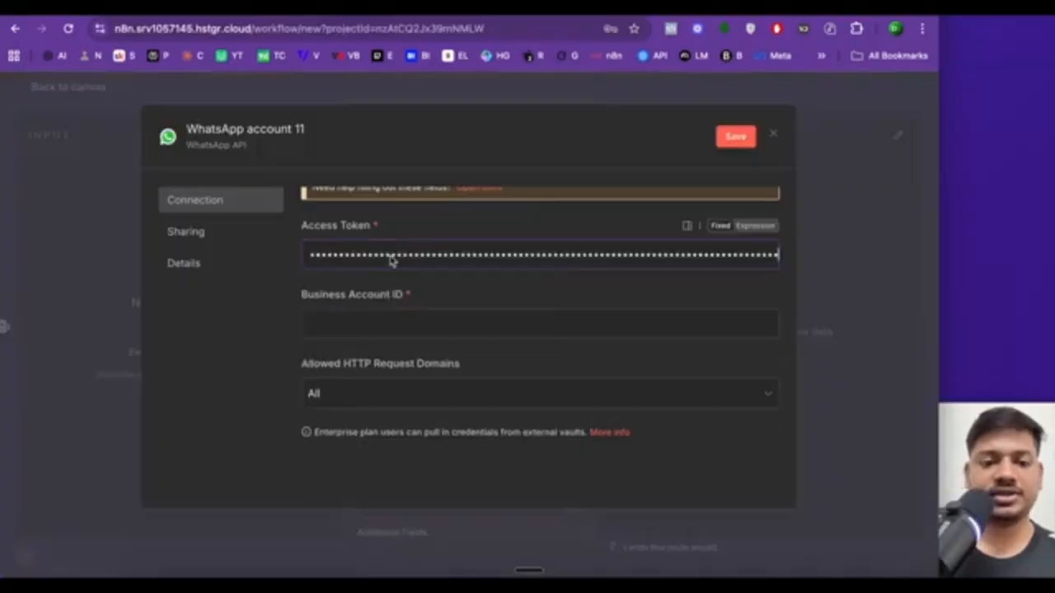
- Fill in the credential's Business Account ID with the WhatsApp Business Account ID copied from Meta, save the credential and close it
click(279, 322)
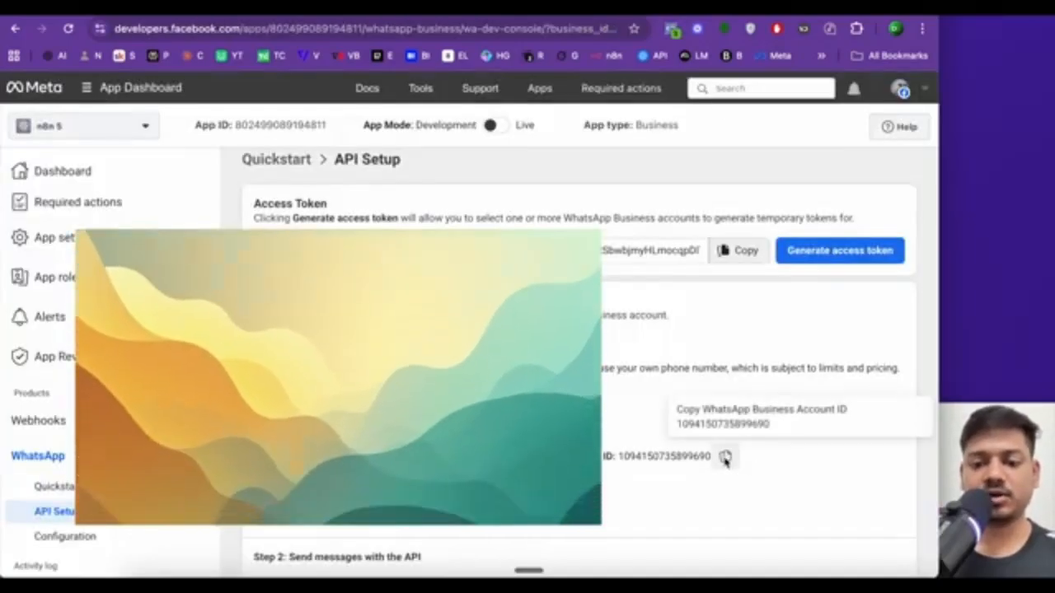
click(725, 457)
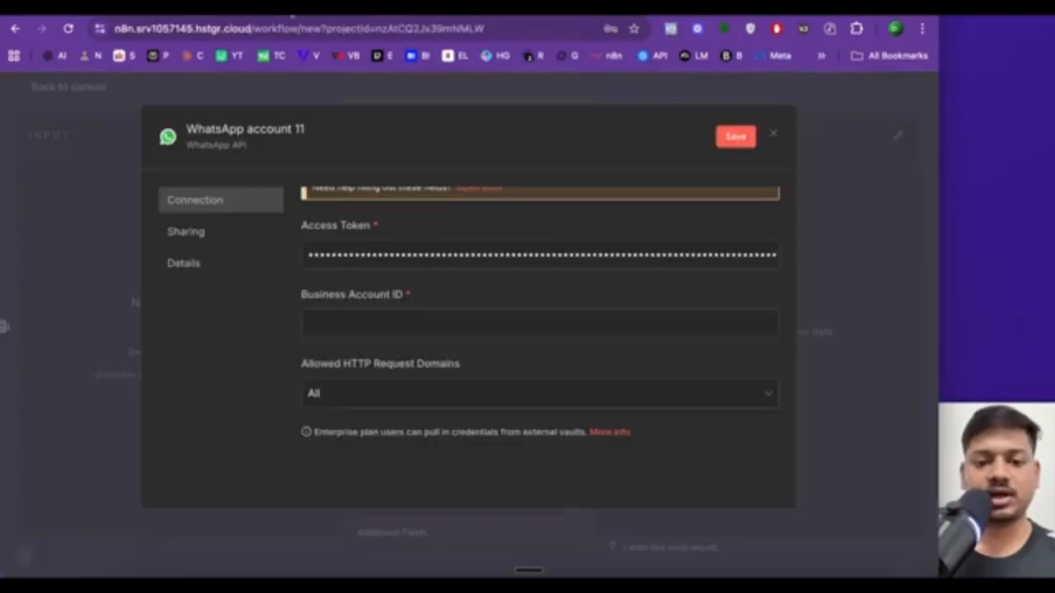
click(353, 328)
key(ctrl+v)
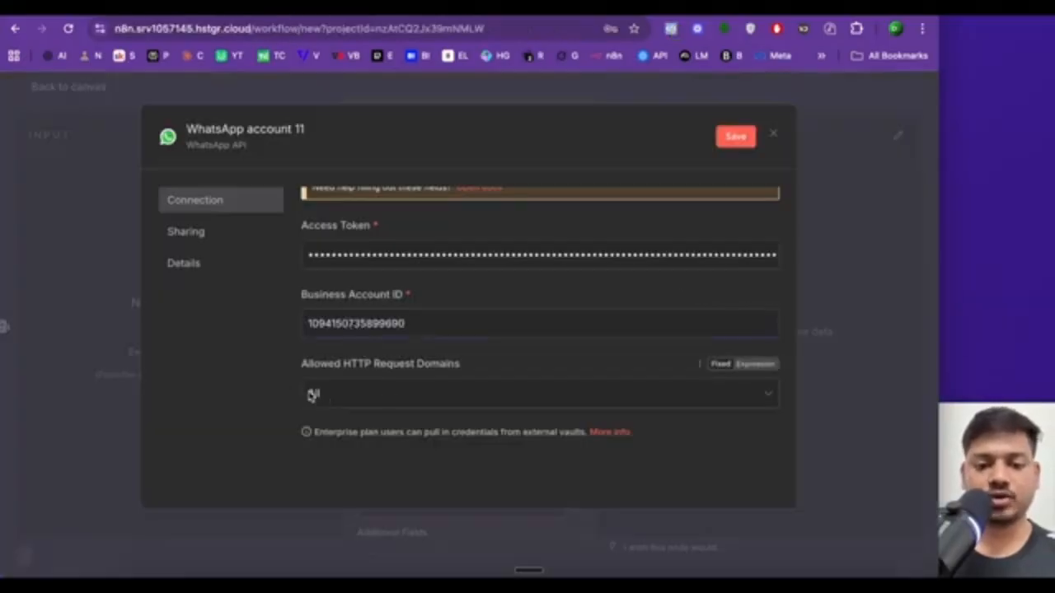
scroll(729, 206, up, 1)
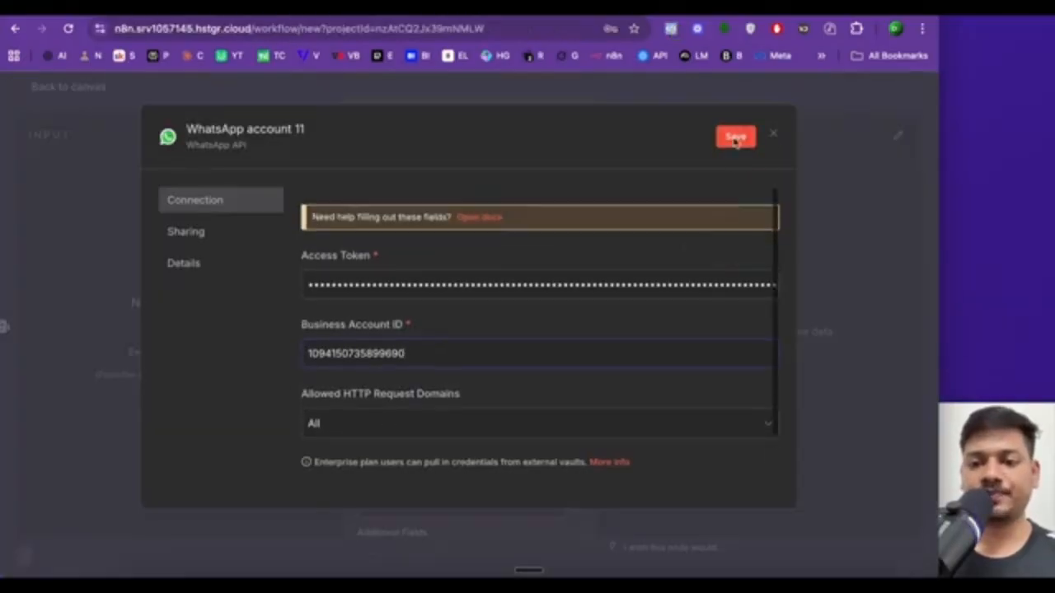
click(736, 137)
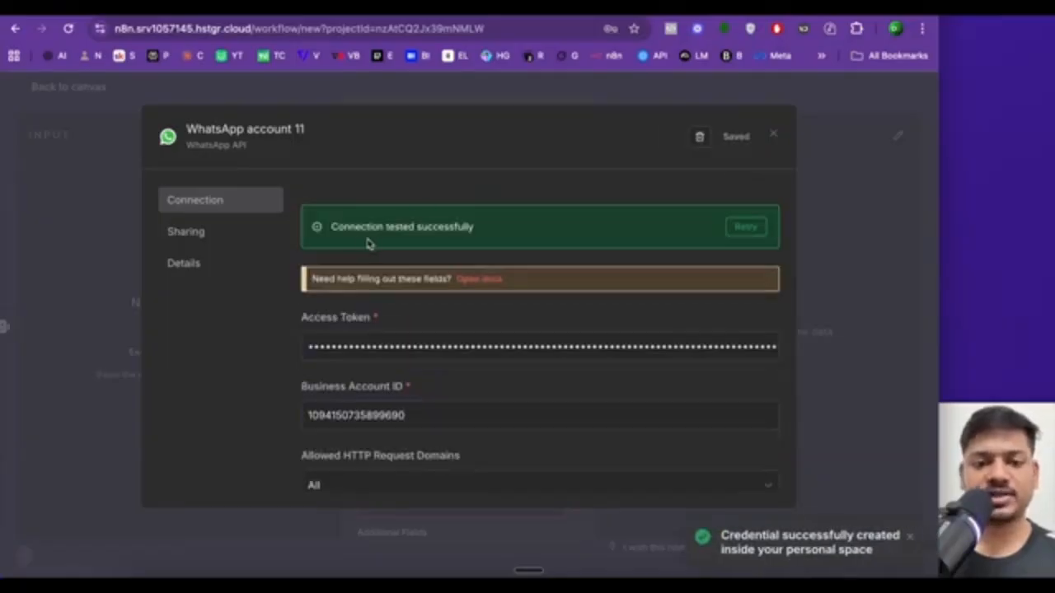
click(773, 135)
click(488, 255)
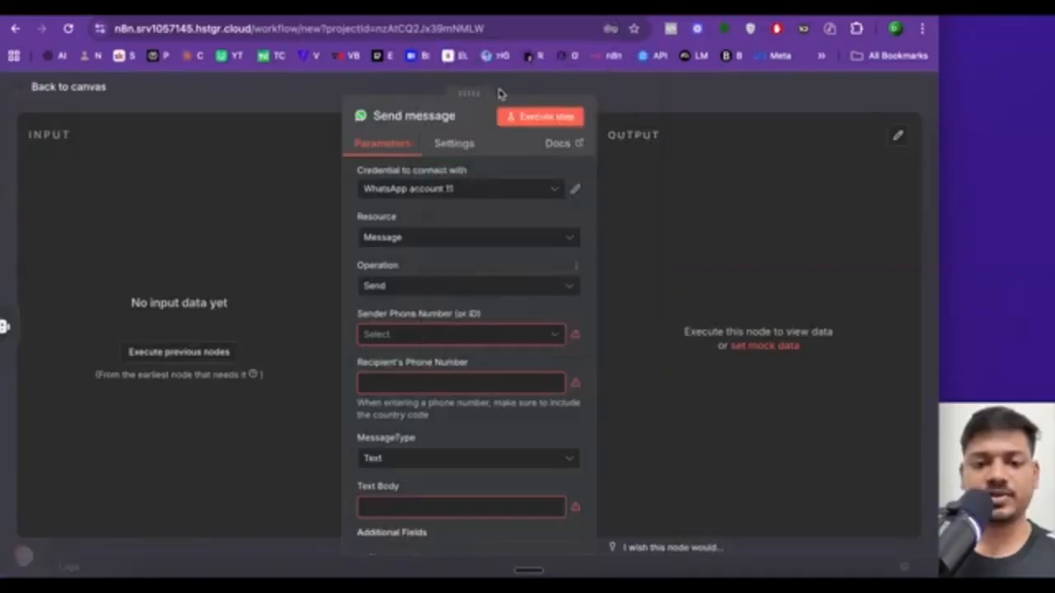
- Set the Send message node's sender to the Test Number and paste the recipient's phone number
scroll(450, 373, down, 1)
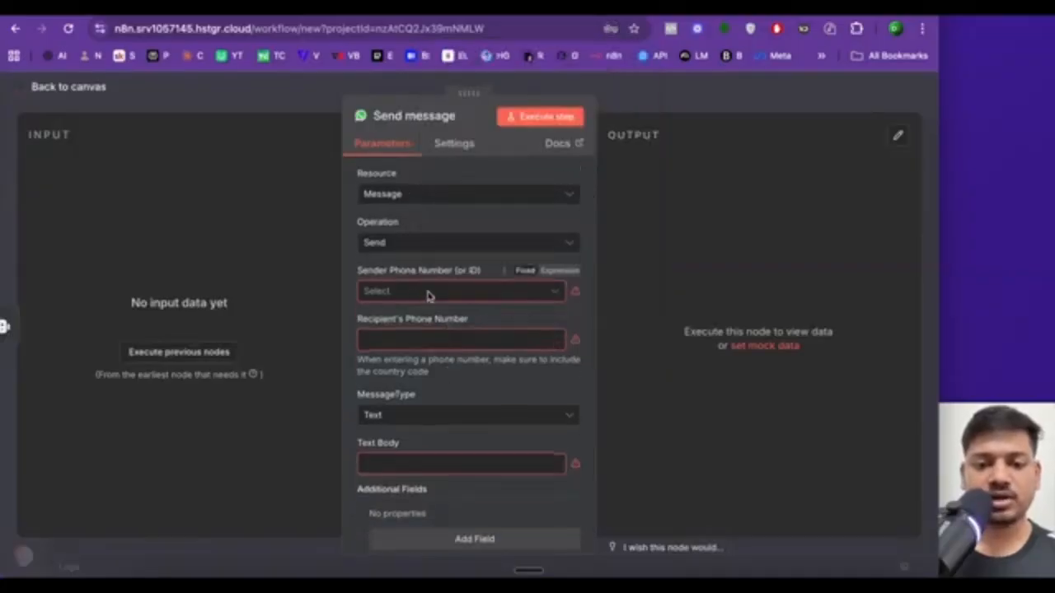
click(427, 294)
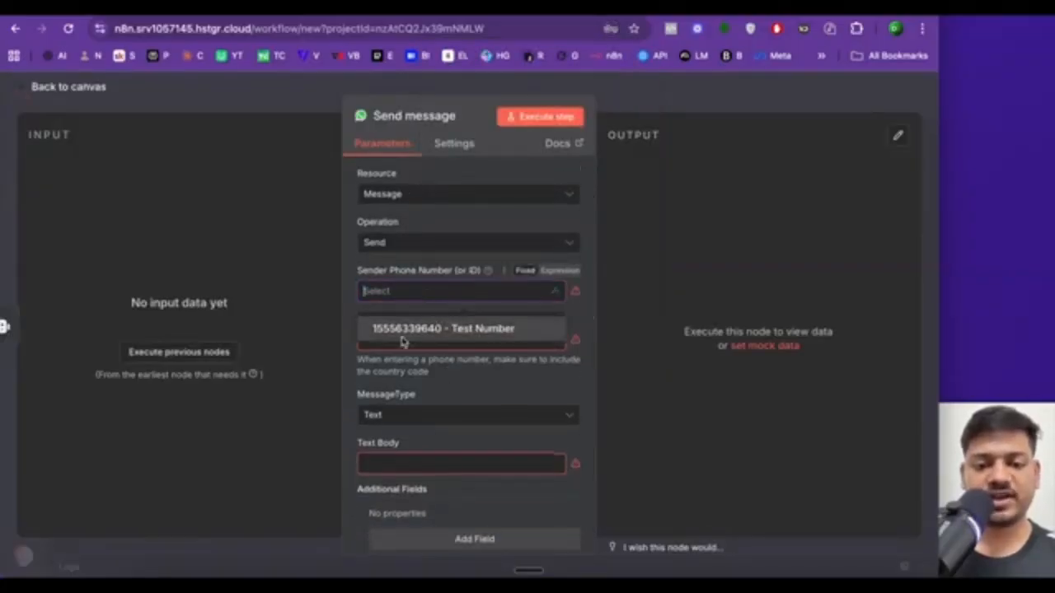
click(403, 331)
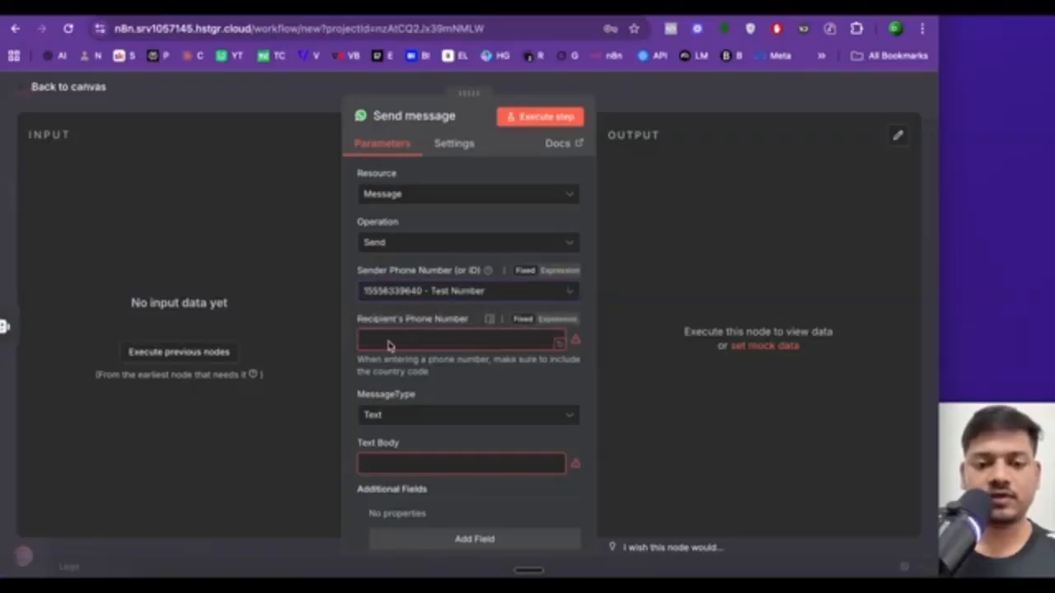
click(433, 344)
key(ctrl+v)
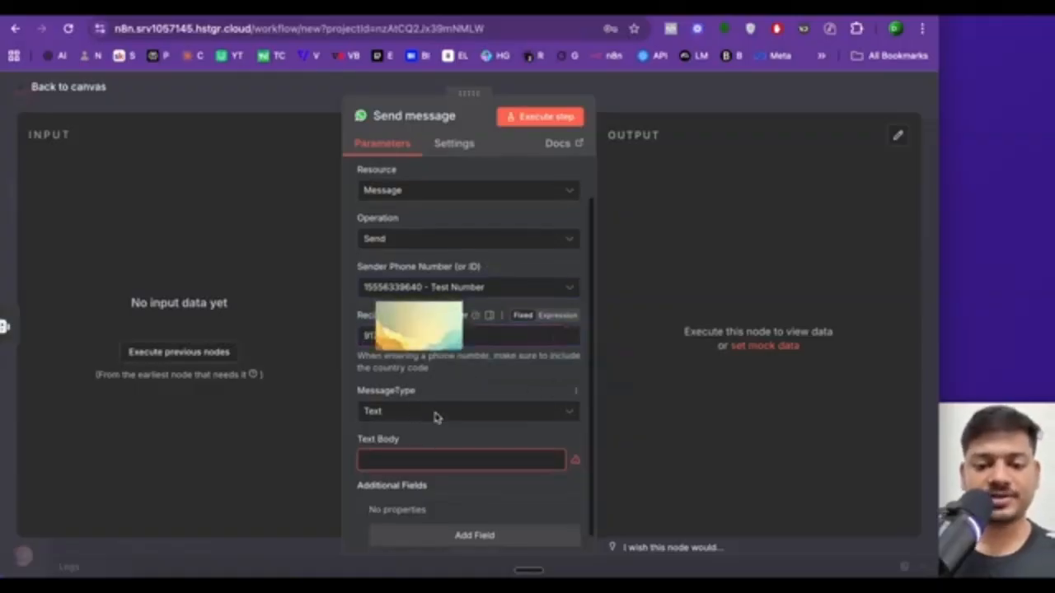
- Enter "success" as the Send message node's text body, return to the canvas and save the workflow
scroll(433, 437, down, 1)
click(428, 446)
text(success)
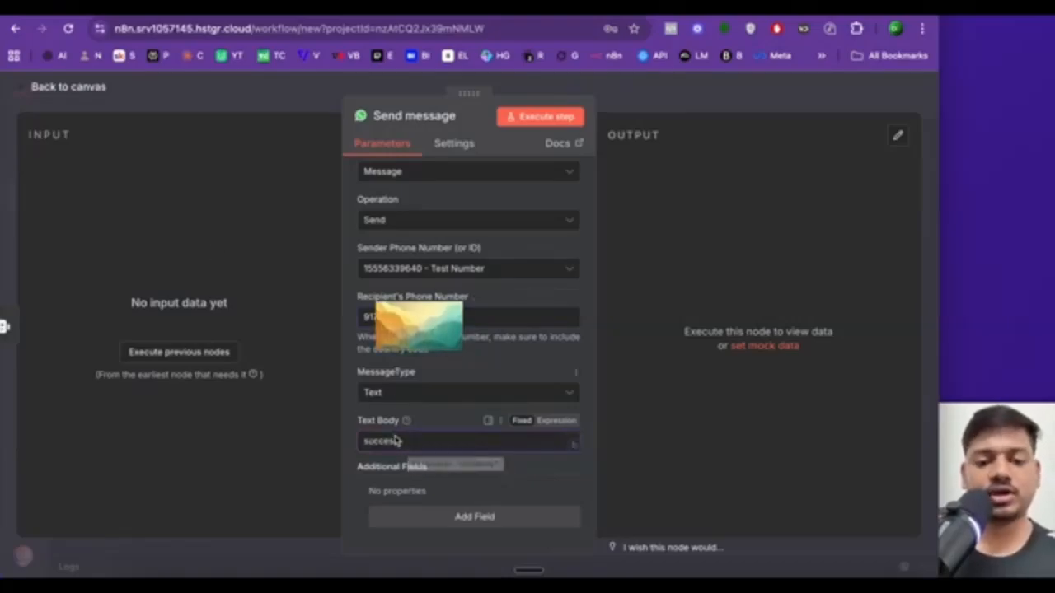
click(28, 87)
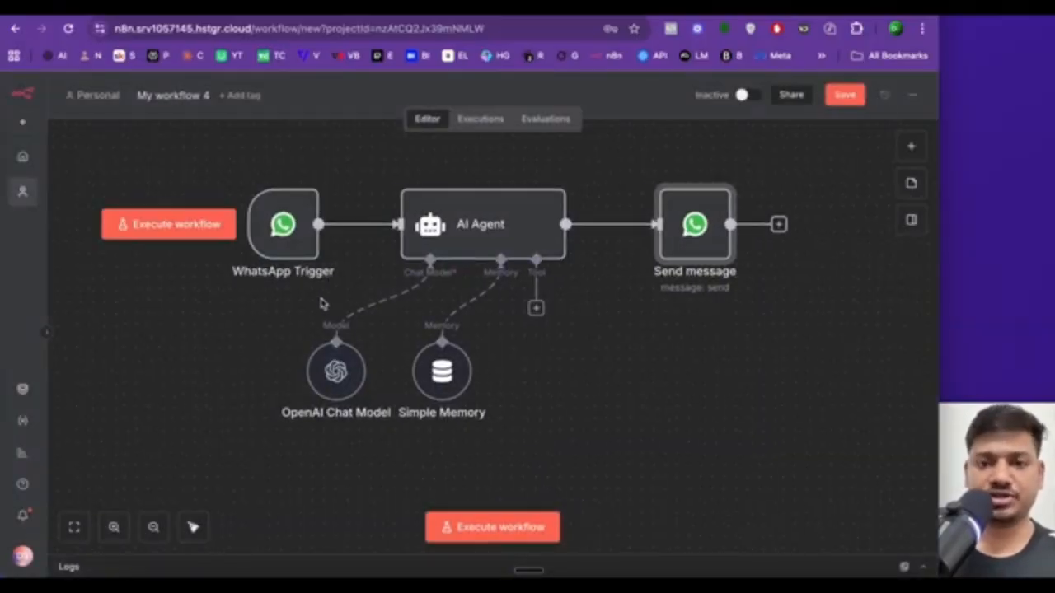
key(ctrl+s)
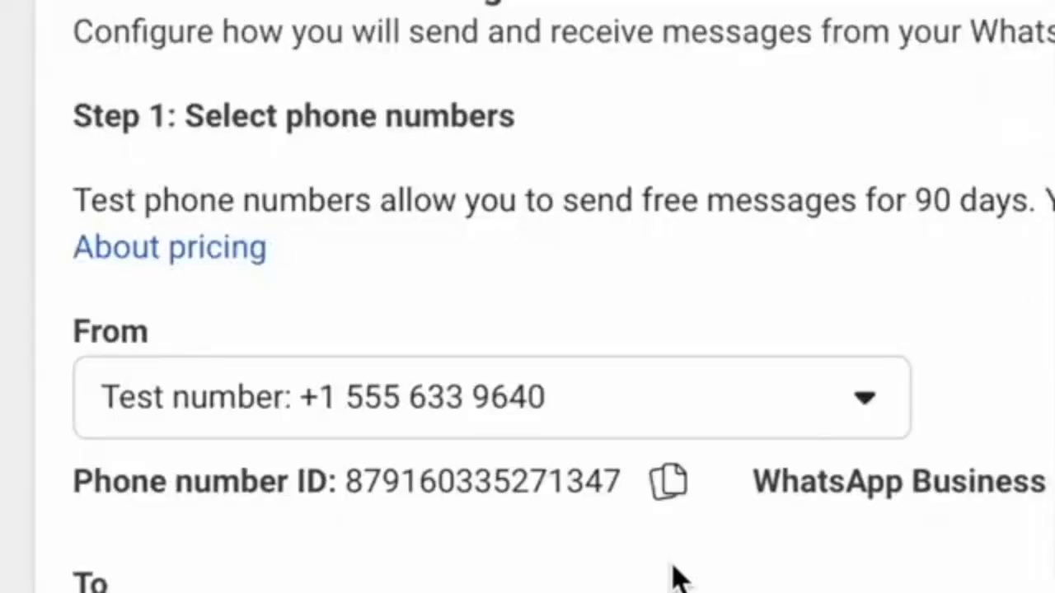
- Copy the sender test number from Meta's API Setup page and compose a wa.me/ address with it, without plus sign or spaces
drag(614, 416, 316, 420)
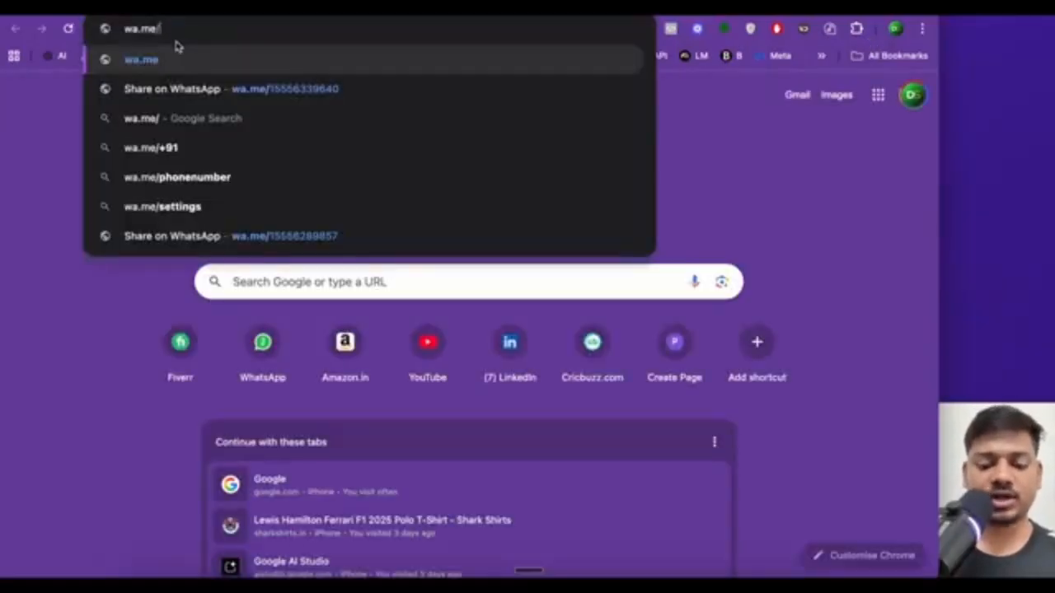
key(ctrl+v)
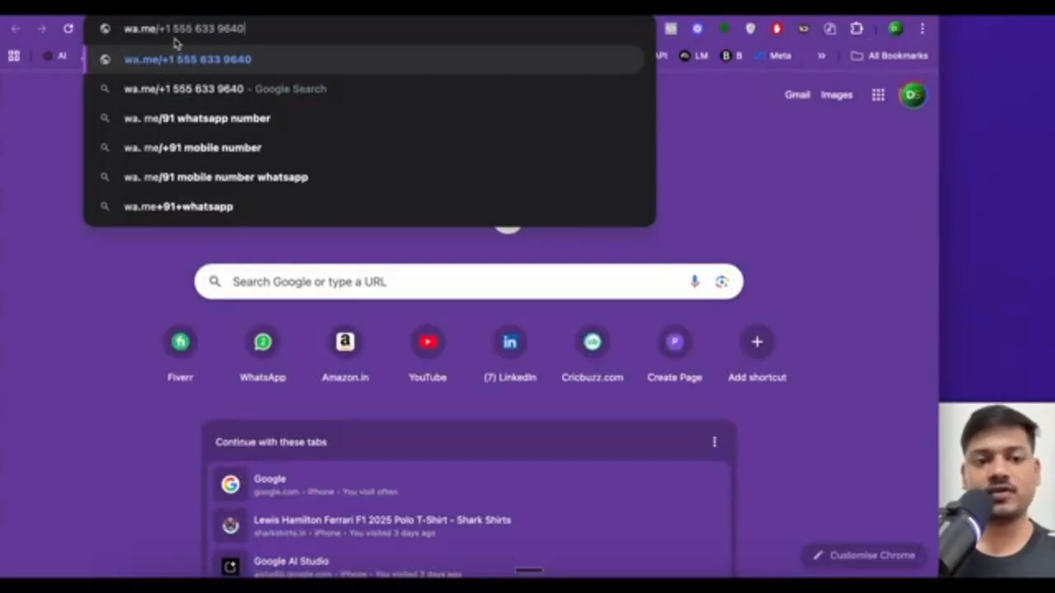
click(167, 33)
key(BackSpace)
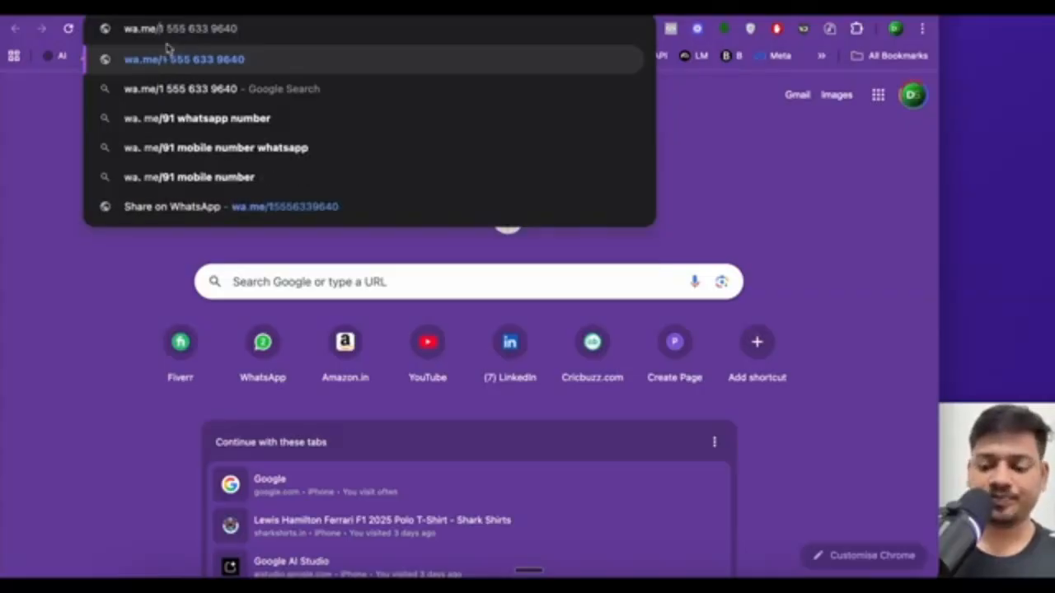
key(BackSpace)
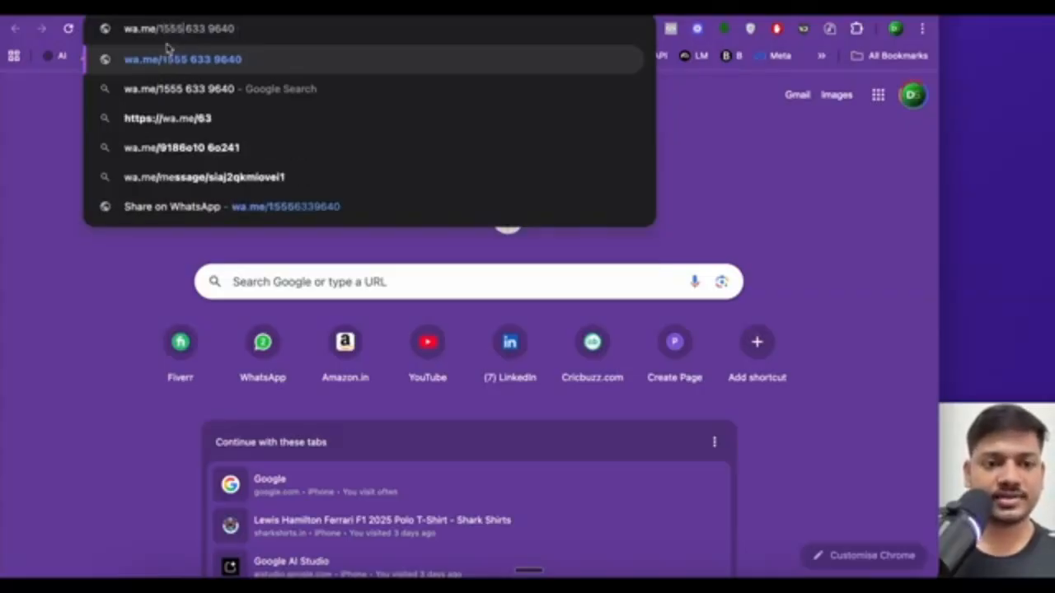
key(BackSpace)
click(205, 29)
key(BackSpace)
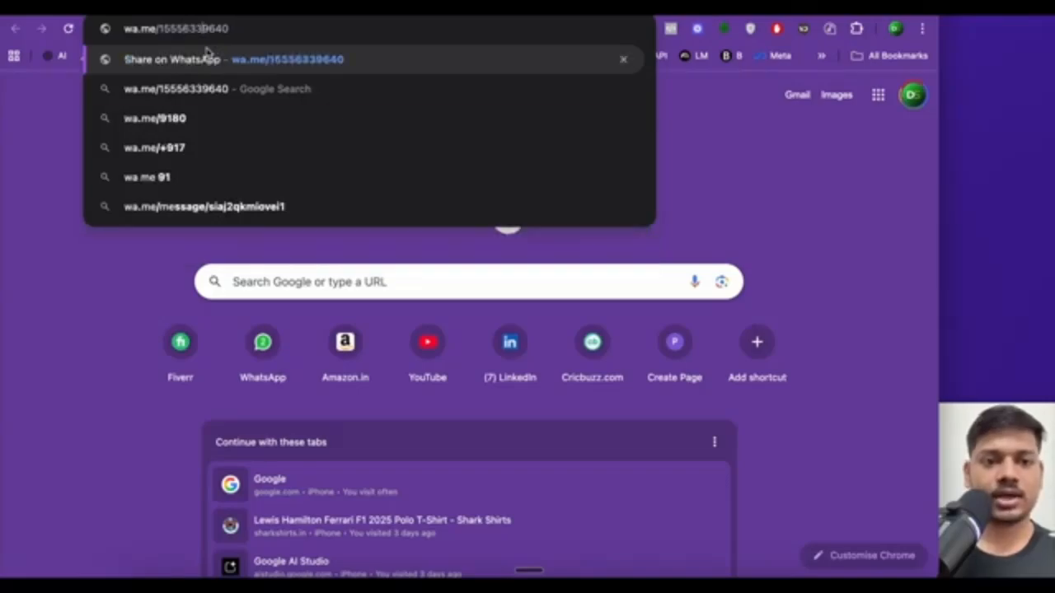
- Open the wa.me link, decline the desktop app and continue to the test number's chat in WhatsApp Web
click(205, 58)
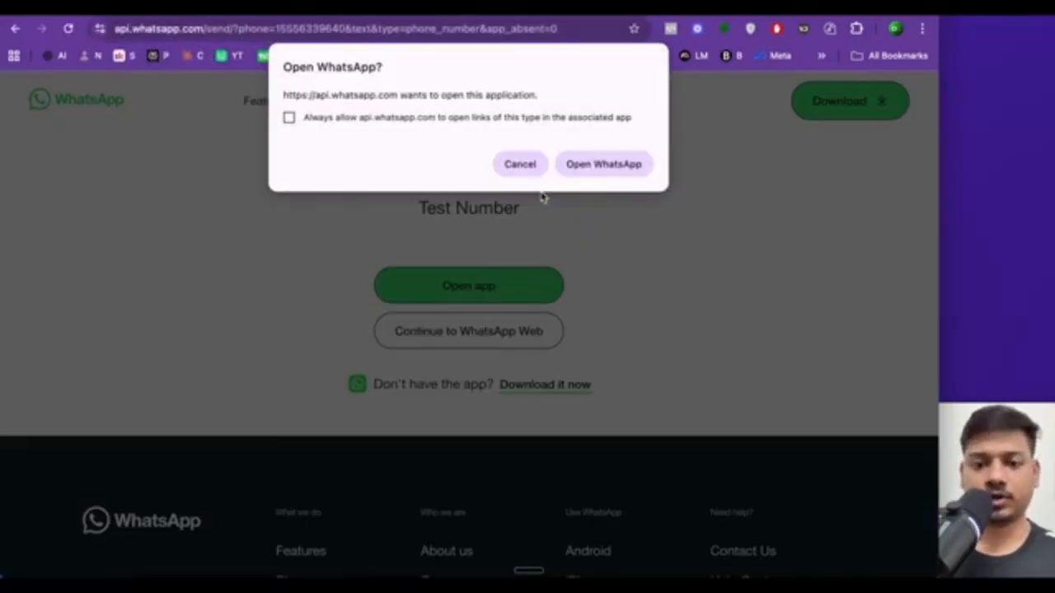
click(520, 165)
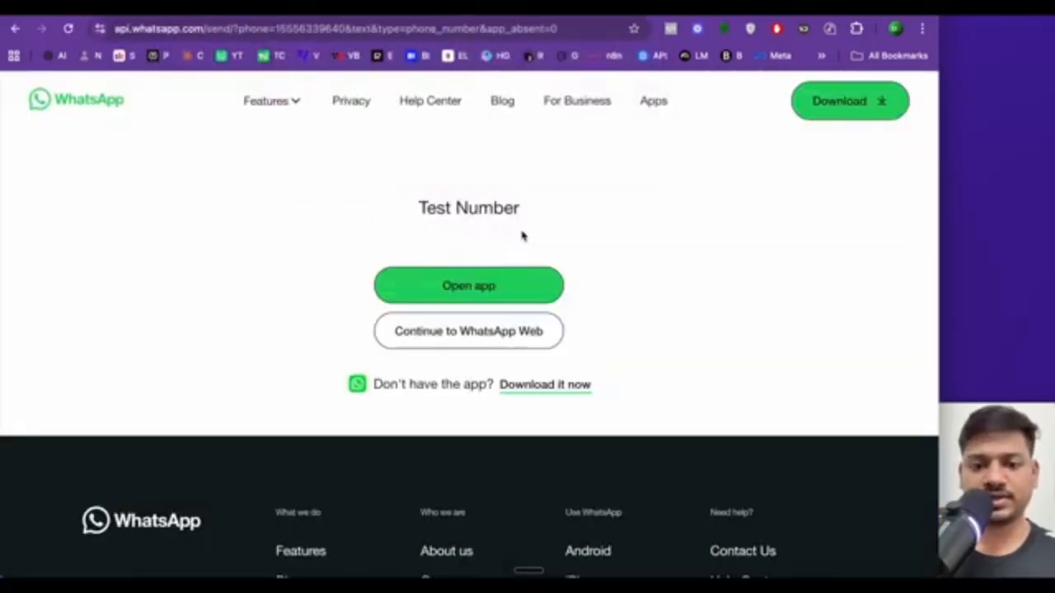
click(459, 332)
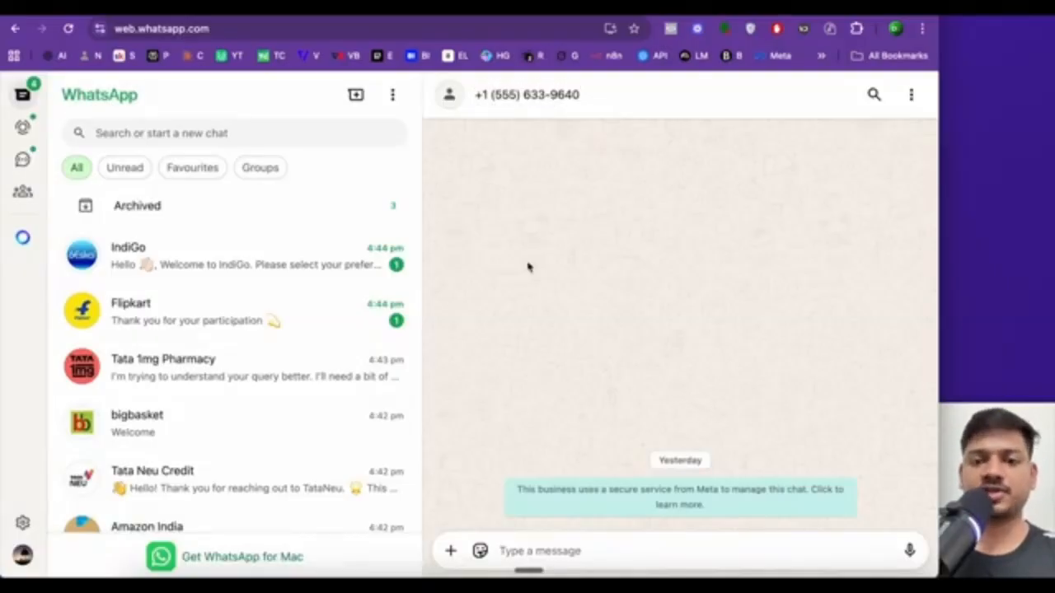
- Execute the workflow in n8n and send "hi" to the test number in WhatsApp Web
click(264, 12)
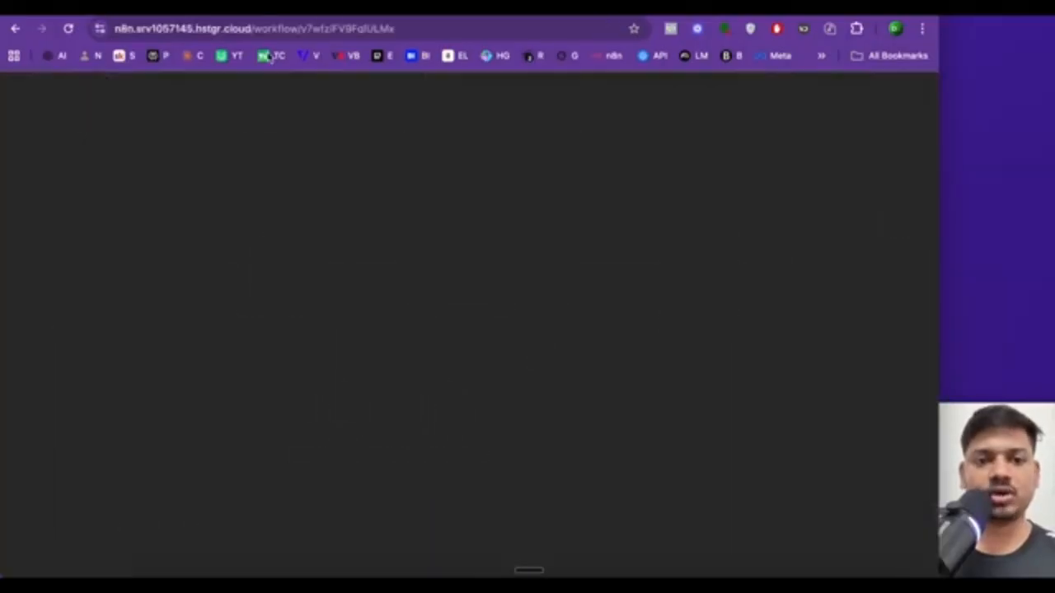
scroll(604, 328, down, 1)
click(515, 529)
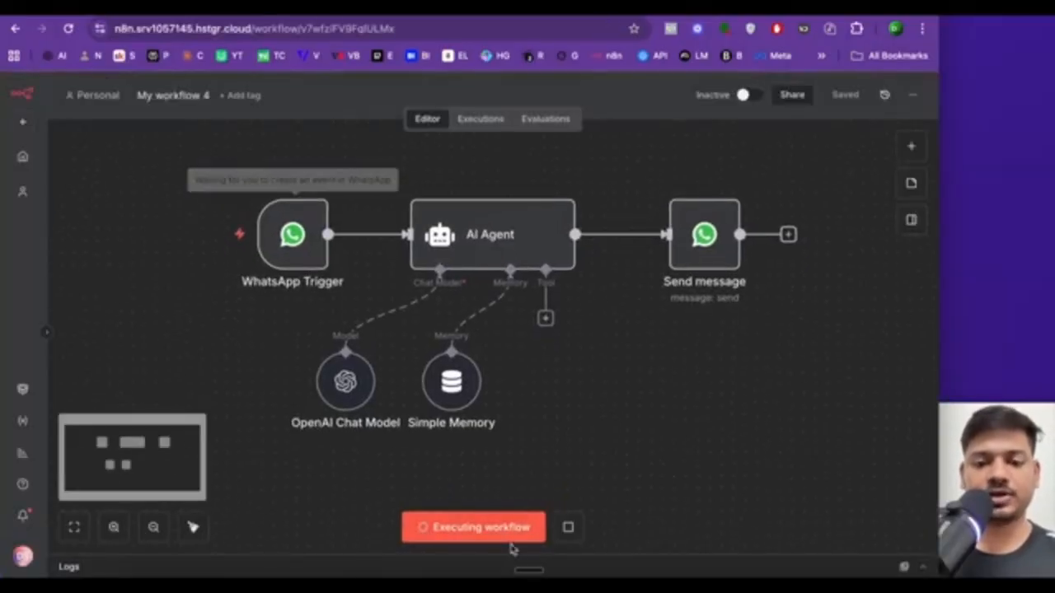
click(133, 11)
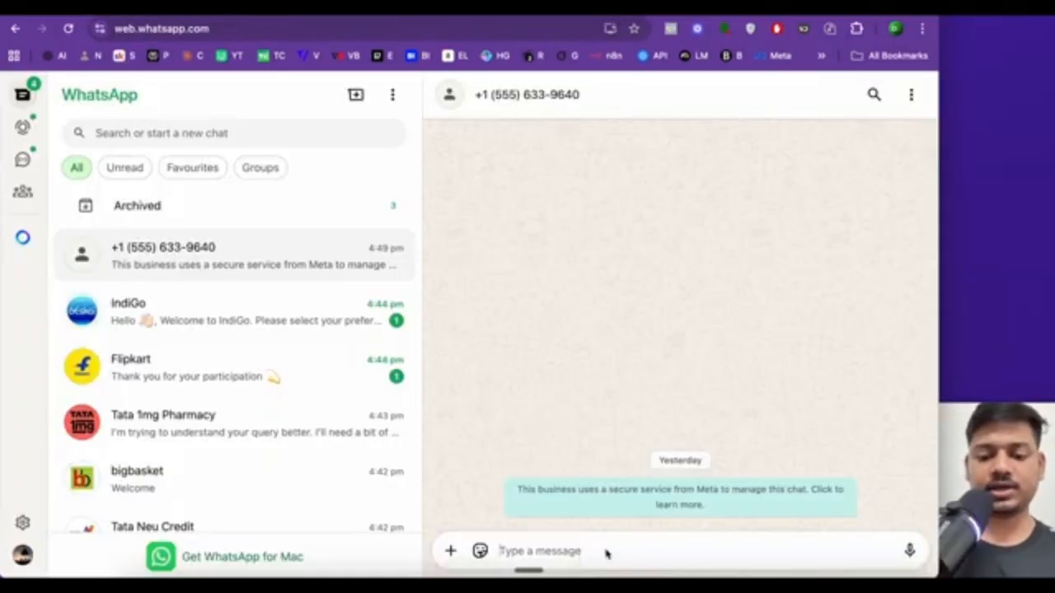
text(hi)
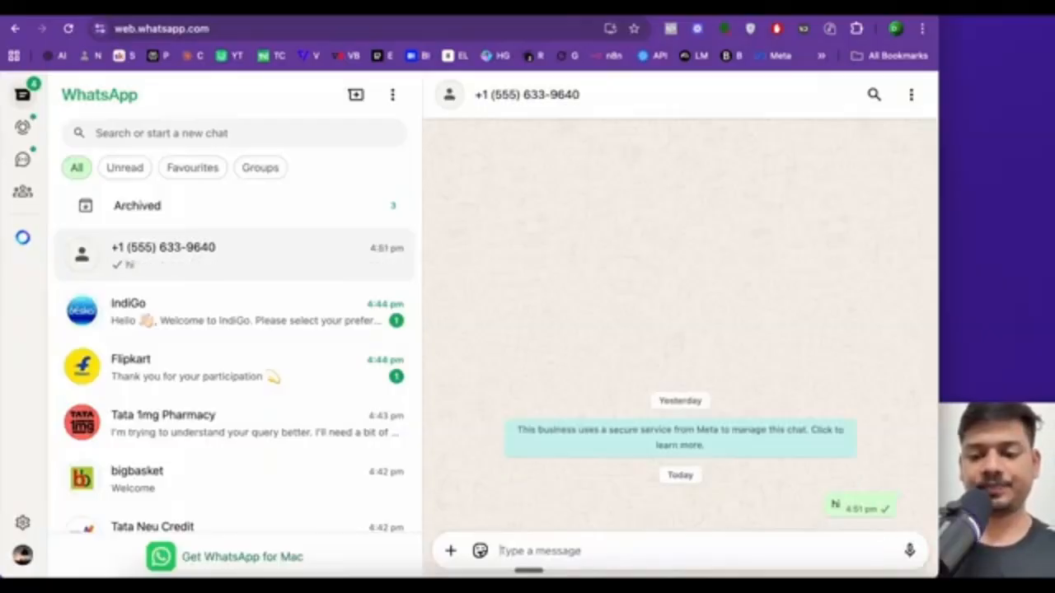
- Switch back to n8n and set the AI Agent node's source for the user message prompt to Define below
click(262, 17)
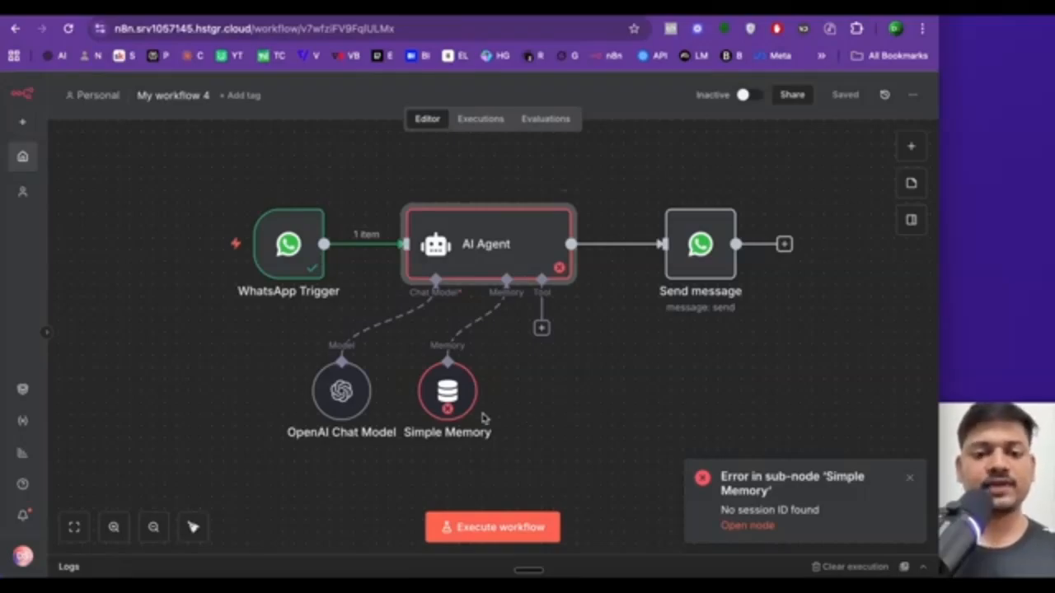
scroll(539, 412, down, 3)
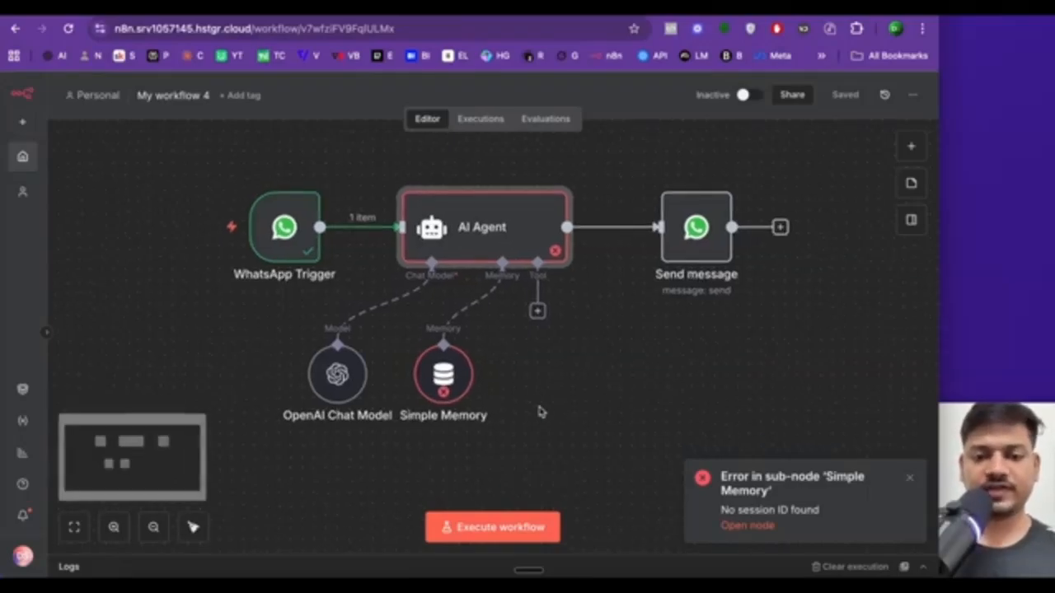
double_click(474, 238)
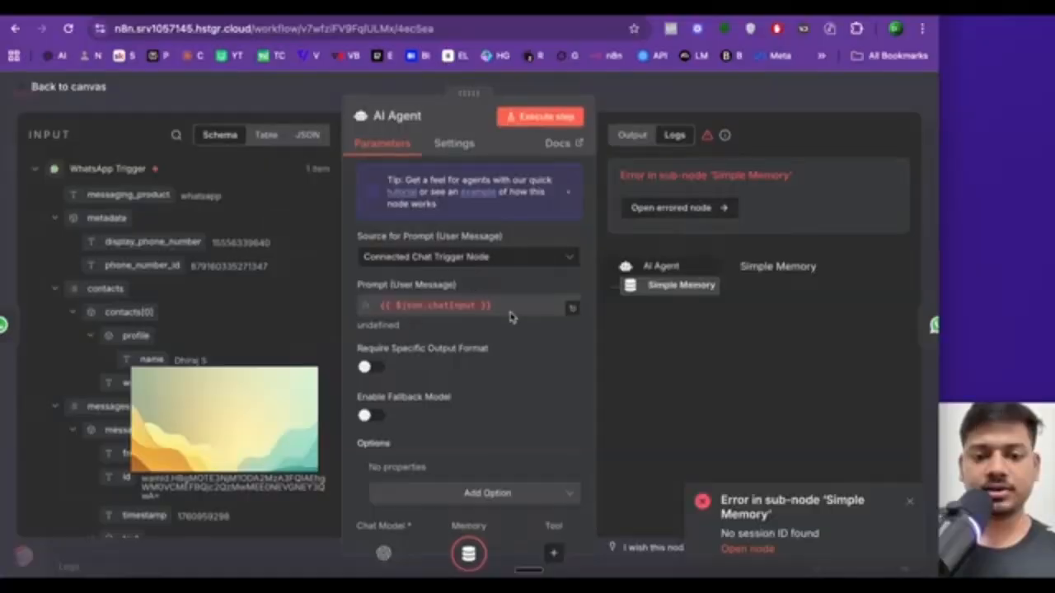
click(489, 258)
click(437, 339)
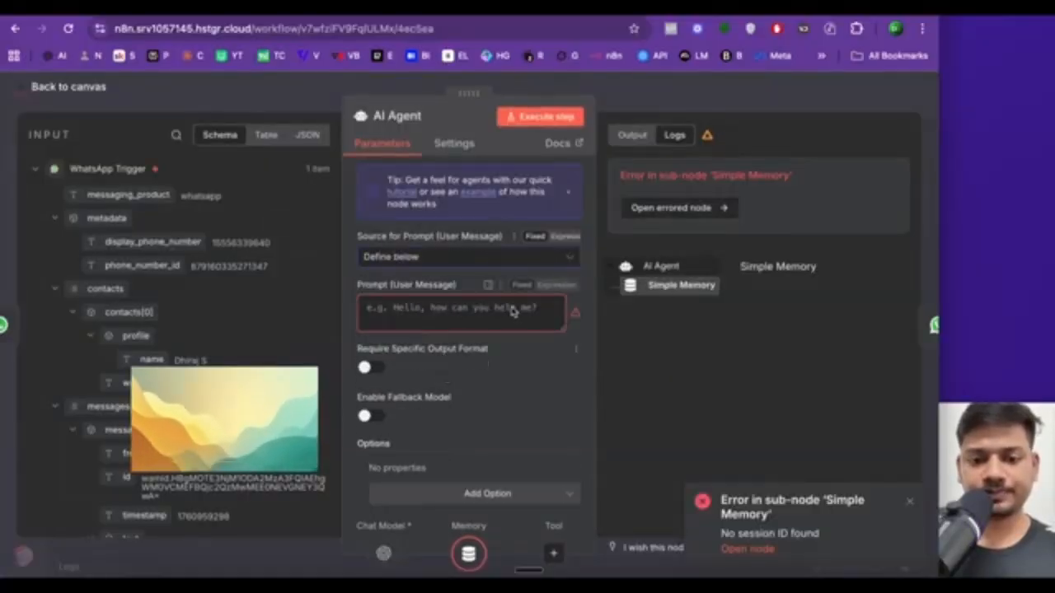
- Set the AI Agent's user message prompt to the expression {{ $json.messages[0].text.body }} from the WhatsApp Trigger data
click(556, 285)
click(572, 307)
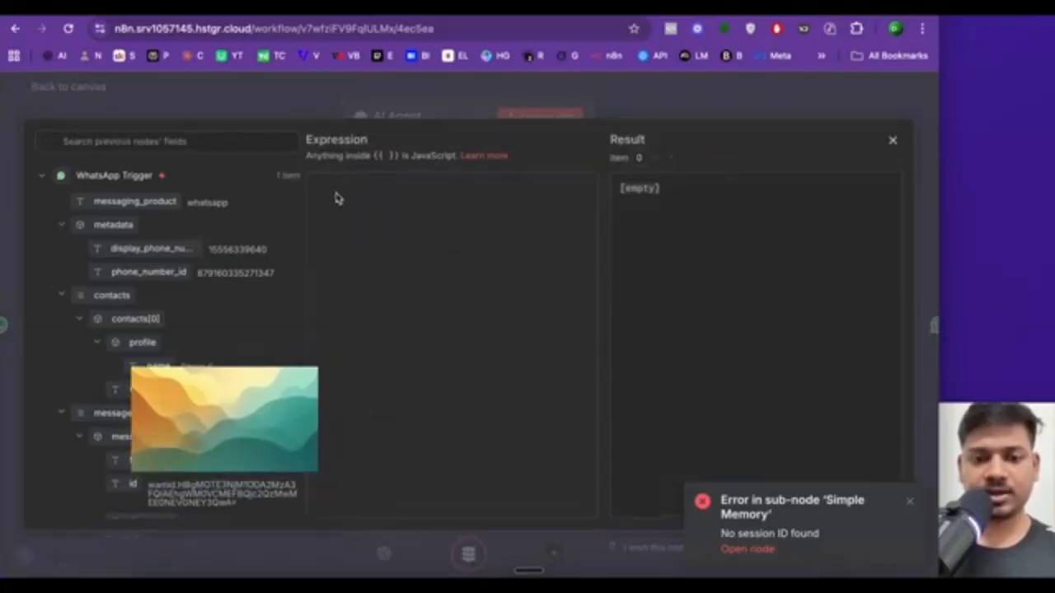
scroll(157, 437, down, 10)
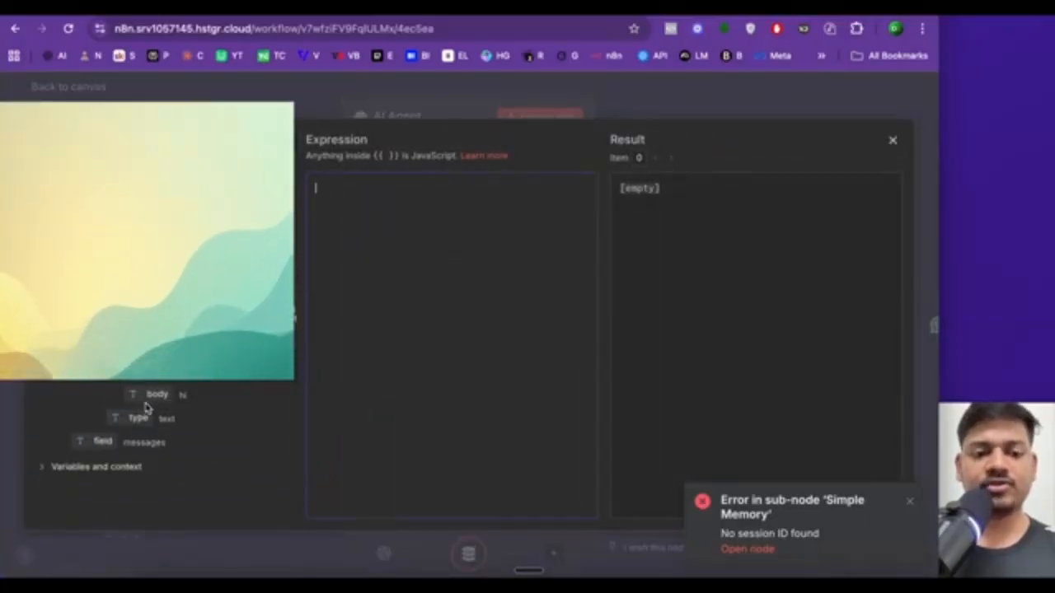
drag(145, 406, 393, 223)
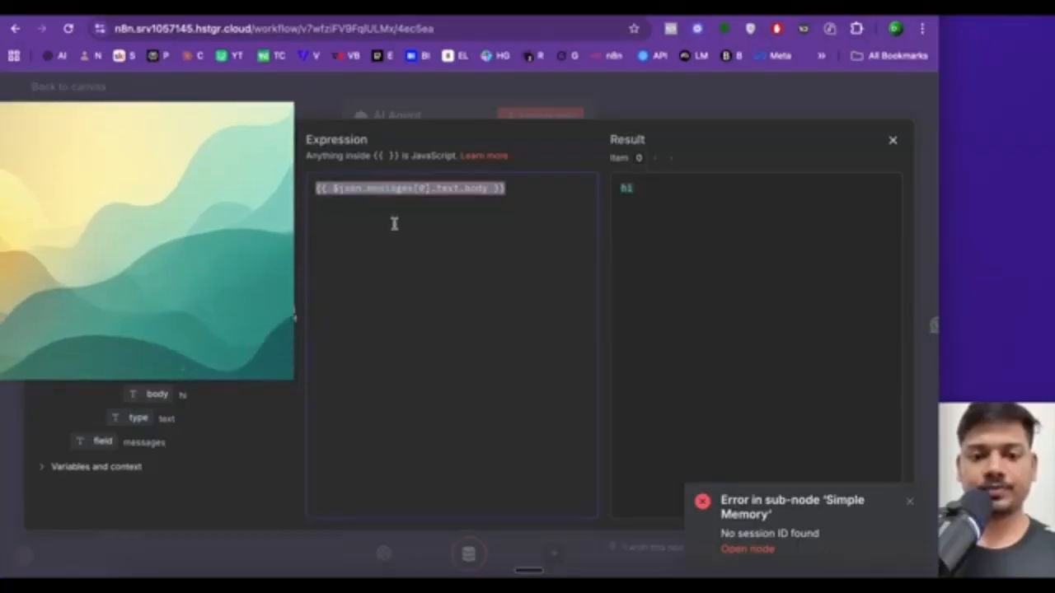
click(27, 99)
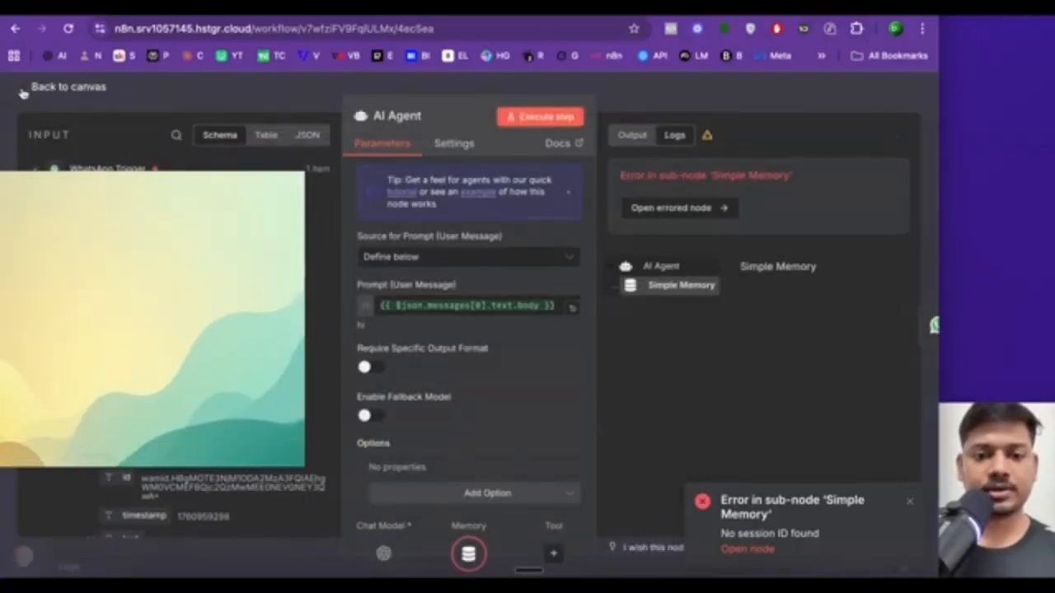
- In the Simple Memory node, set the Session ID source to Define below
click(27, 97)
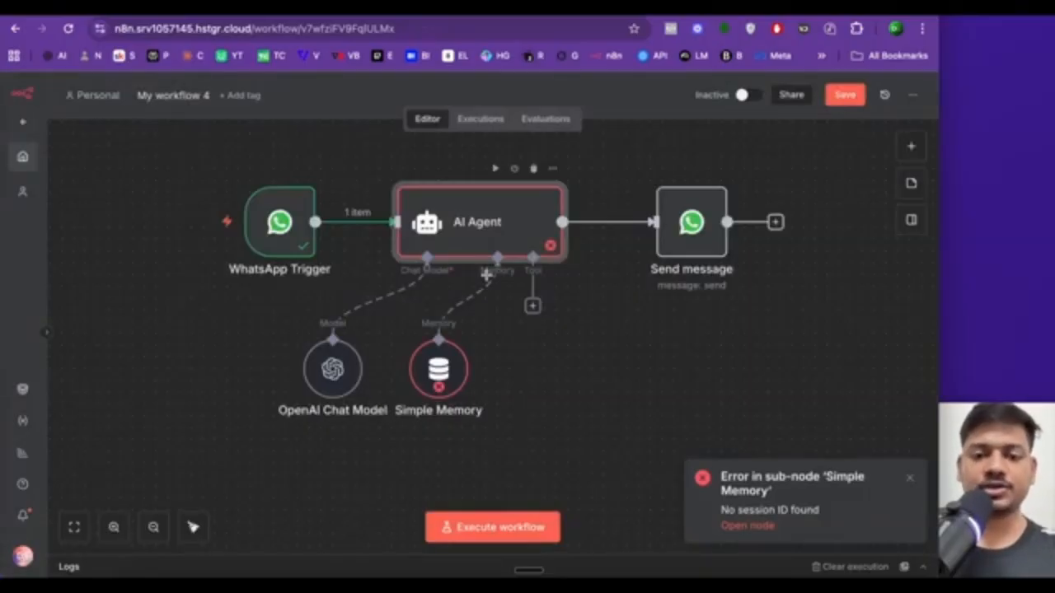
double_click(443, 375)
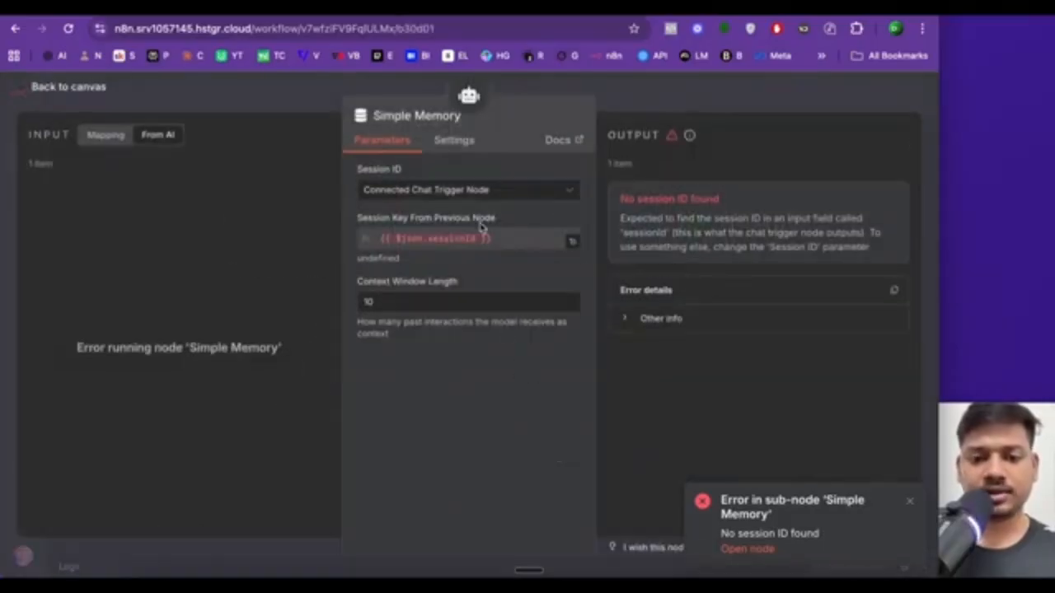
click(567, 190)
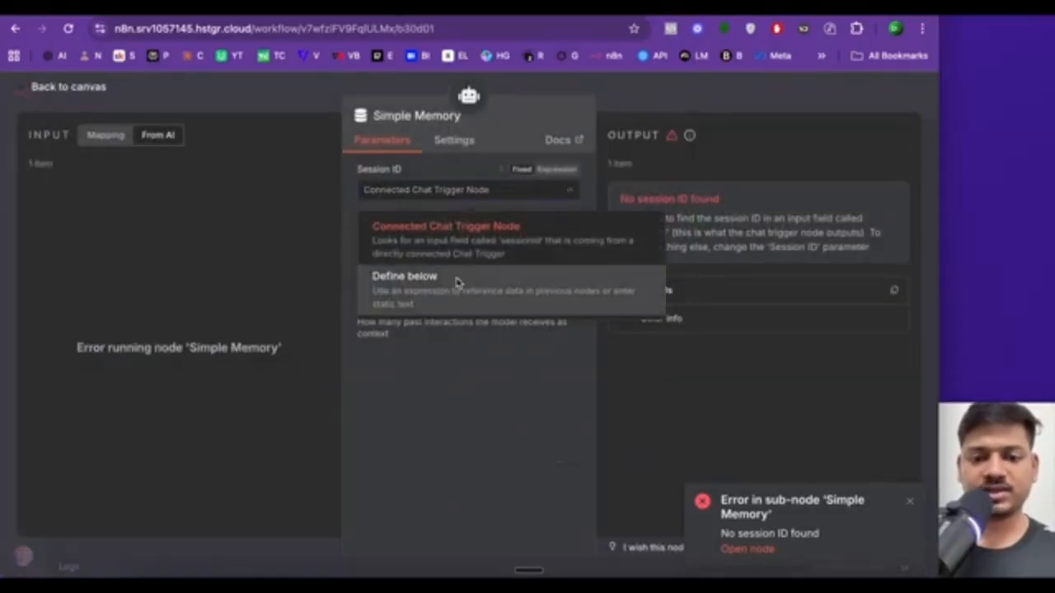
click(460, 298)
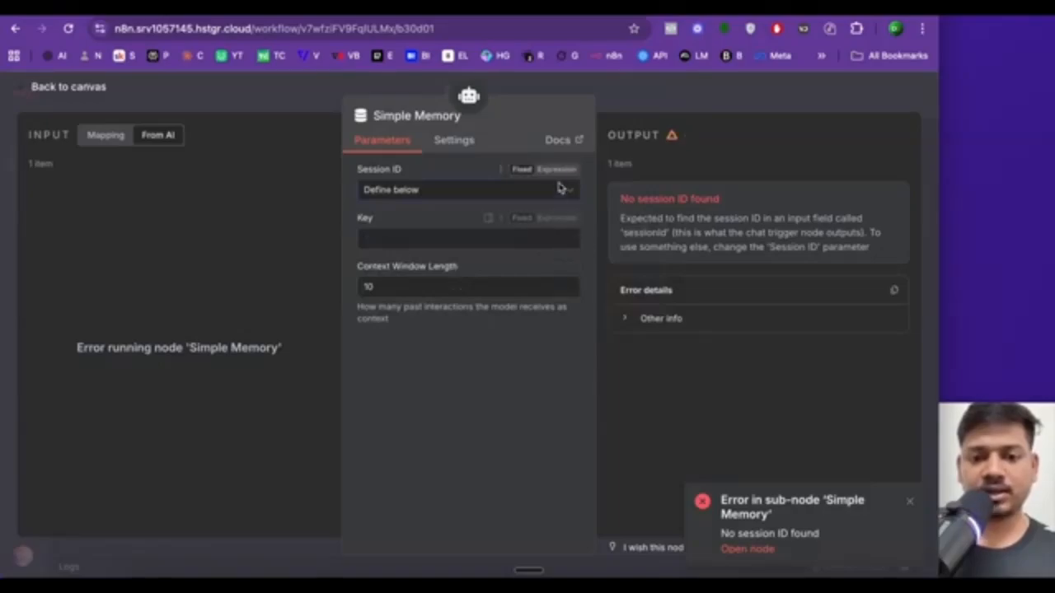
- Set the Simple Memory key to the expression {{ $("WhatsApp Trigger").item.json.contacts[0].wa_id }} and save the workflow
click(558, 218)
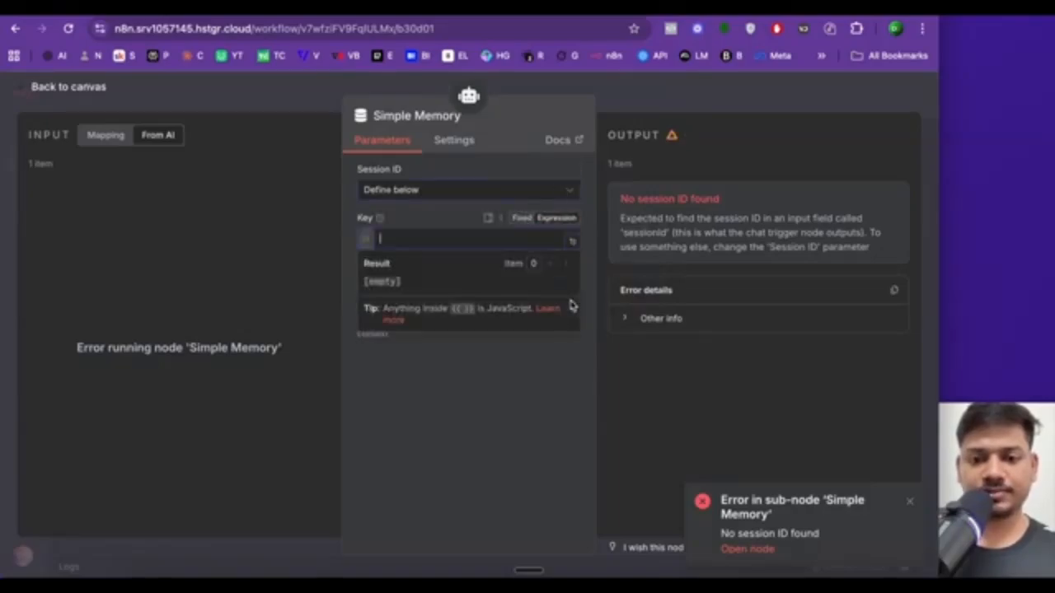
click(571, 242)
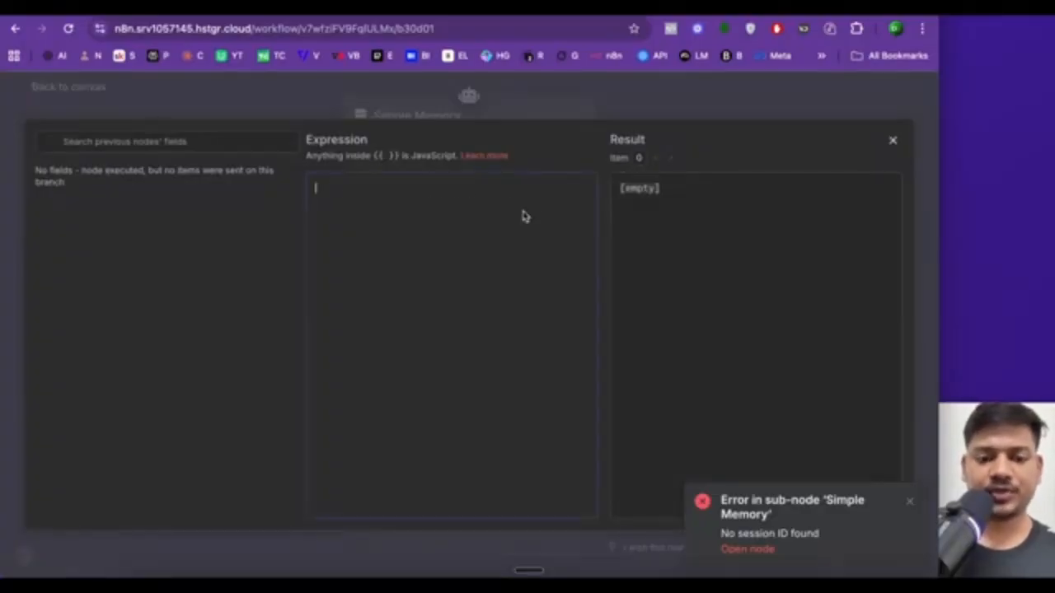
text({{ $("WhatsApp Trigger").item.json.contacts[0].wa_id }})
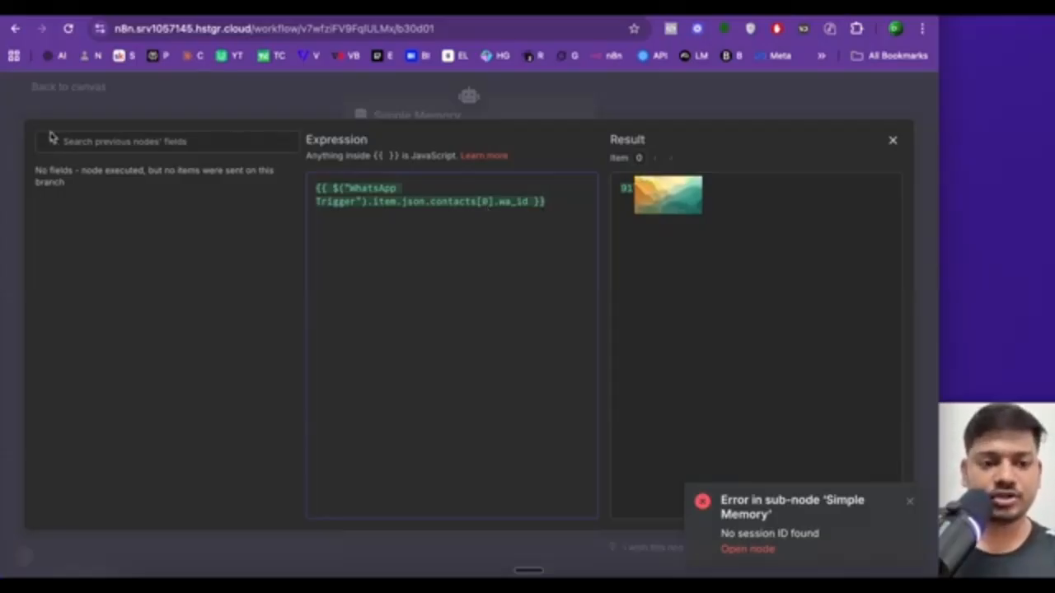
click(27, 95)
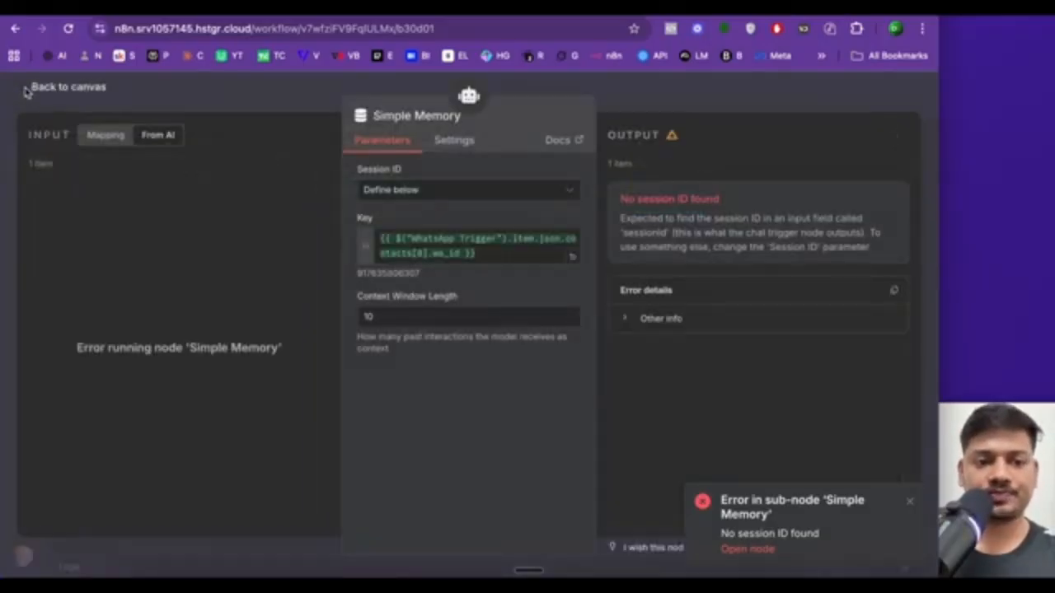
click(28, 92)
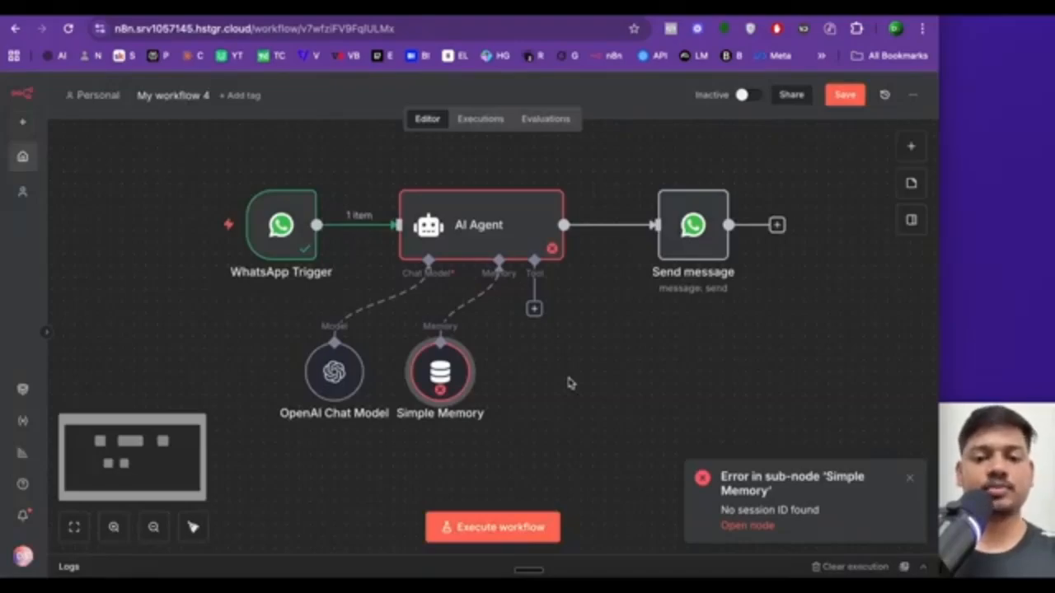
click(845, 96)
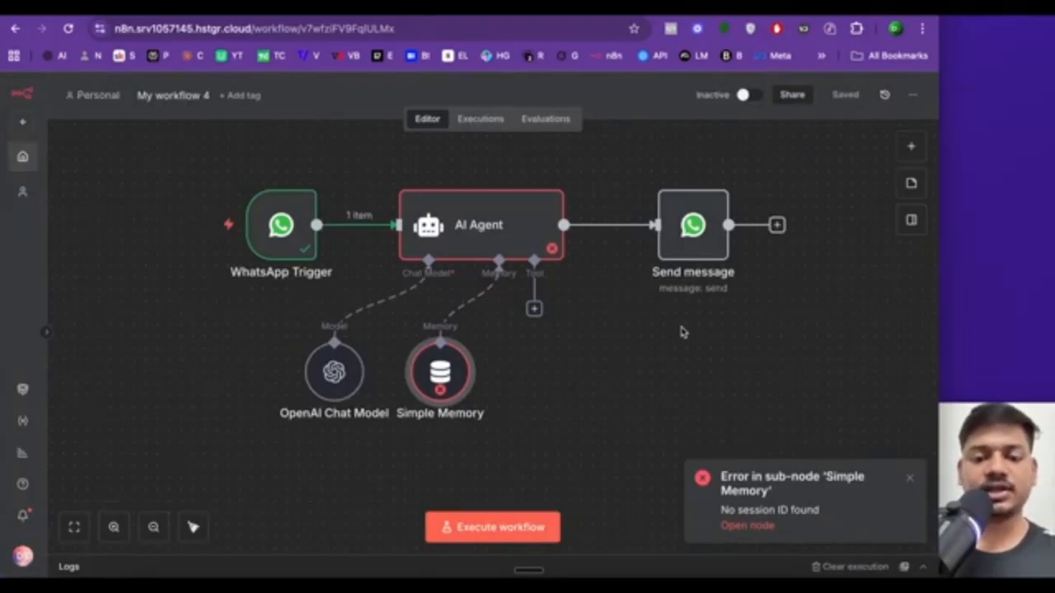
- Execute the workflow and test it by sending "hello" to the test number in WhatsApp Web, checking the run and the reply
click(500, 528)
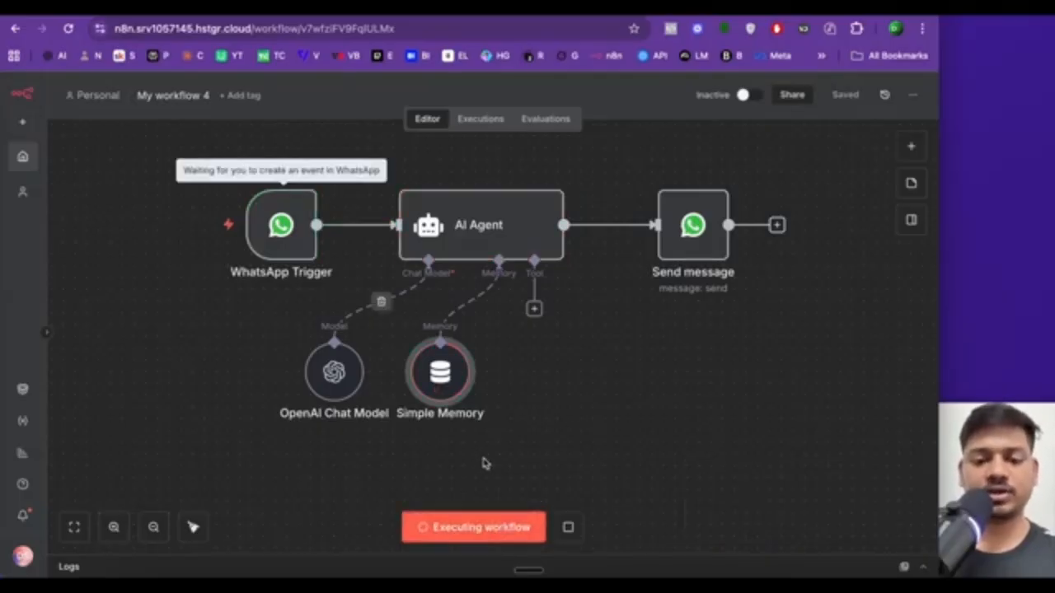
key(ctrl+Tab)
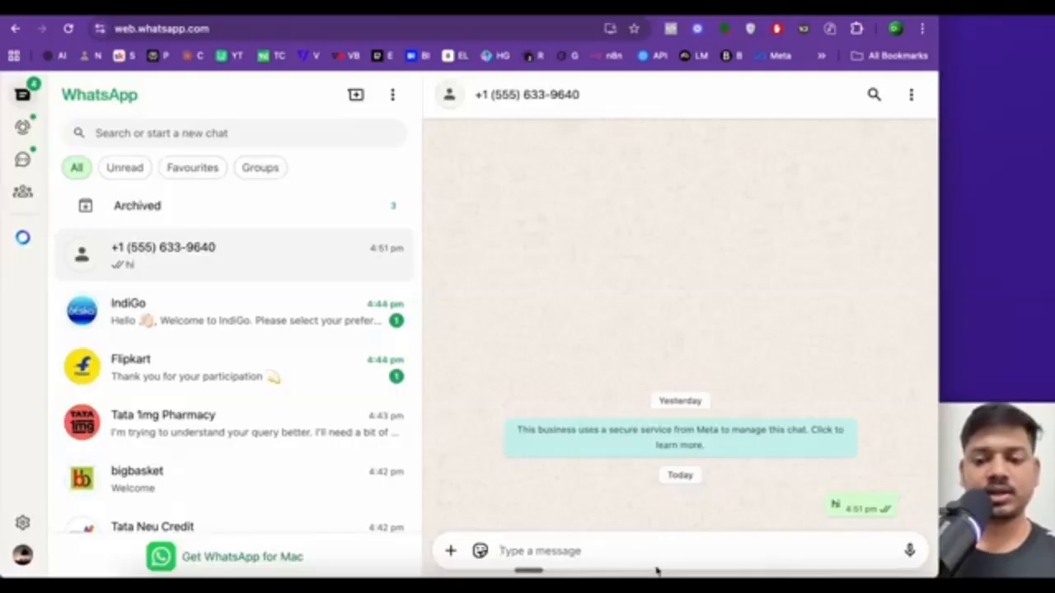
text(hello)
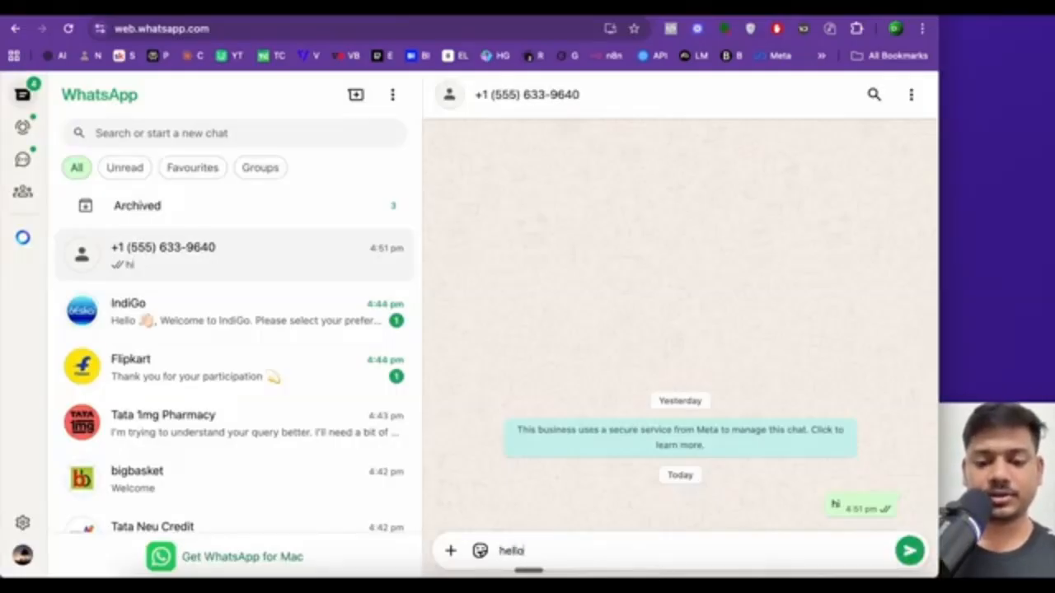
key(Return)
click(337, 9)
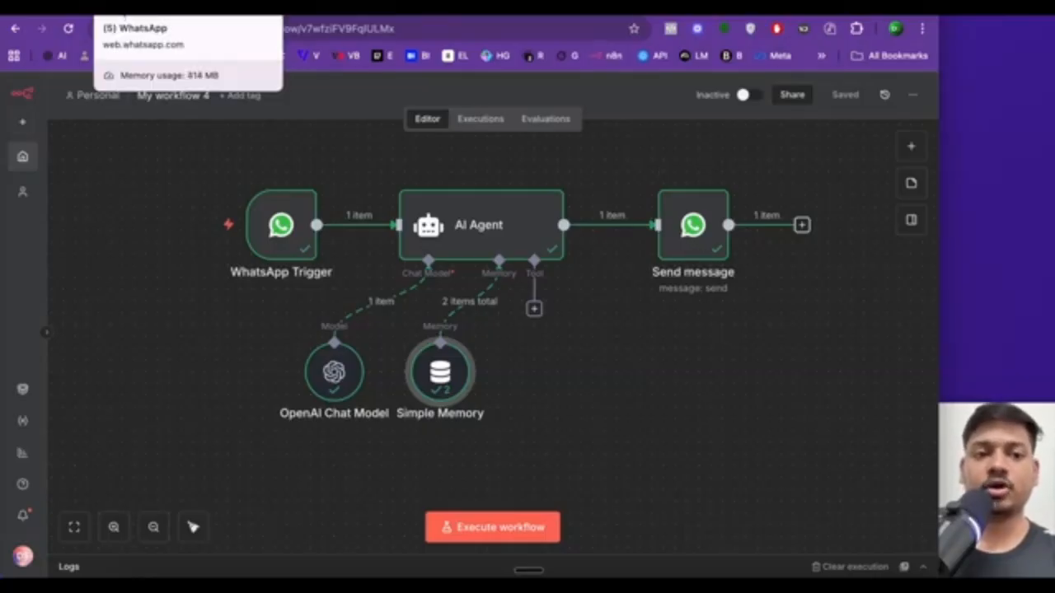
click(123, 15)
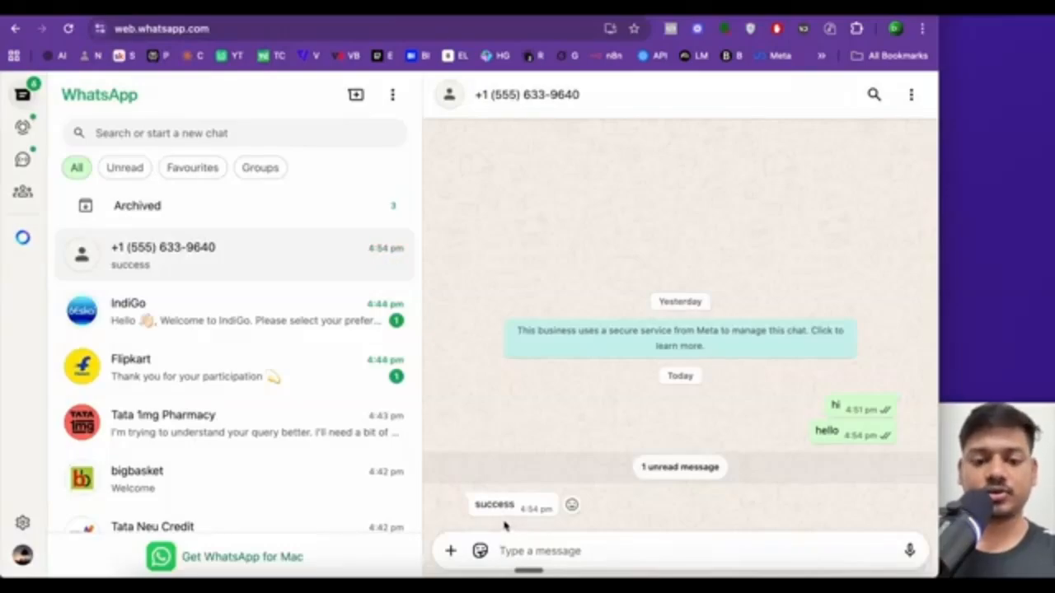
- Switch back to n8n, replace the Send message node's Text Body with the AI Agent output {{ $json.output }} and save the workflow
click(256, 15)
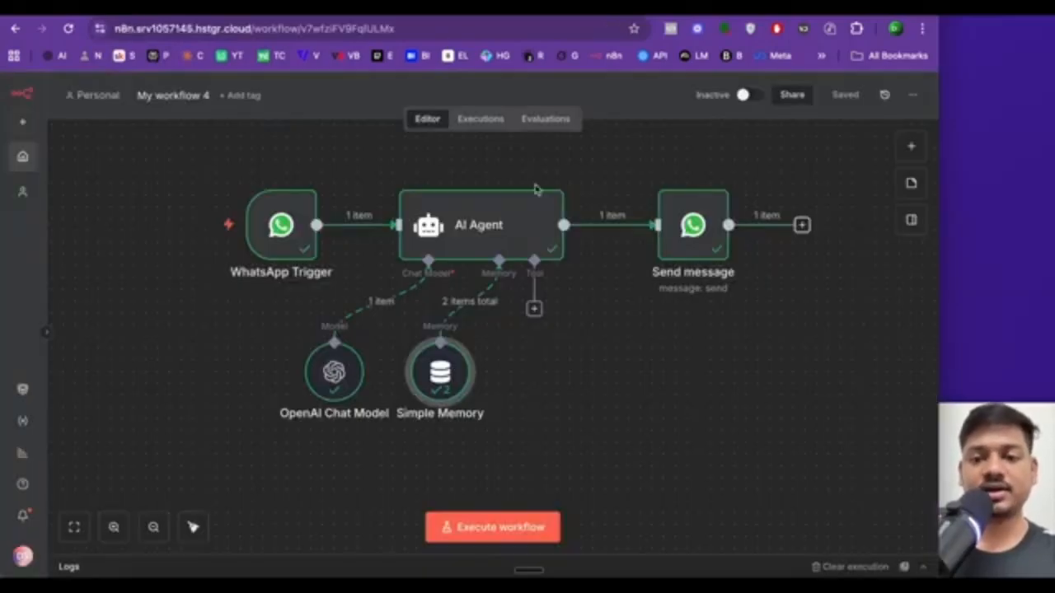
double_click(690, 248)
scroll(495, 425, down, 2)
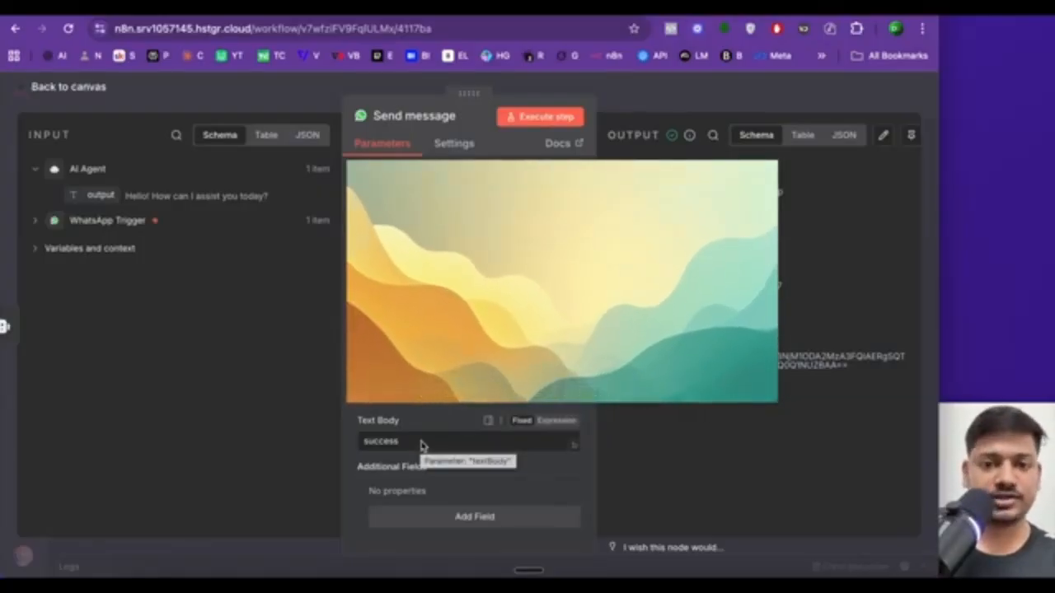
click(564, 448)
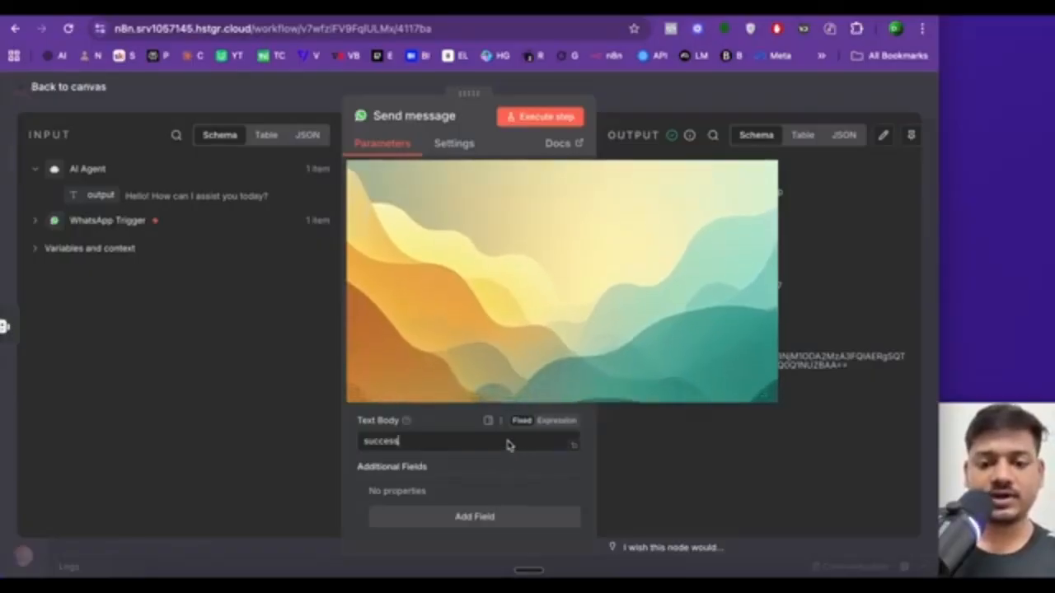
key(BackSpace)
key(BackSpace)
key(BackSpace)
key(BackSpace)
key(BackSpace)
key(BackSpace)
key(BackSpace)
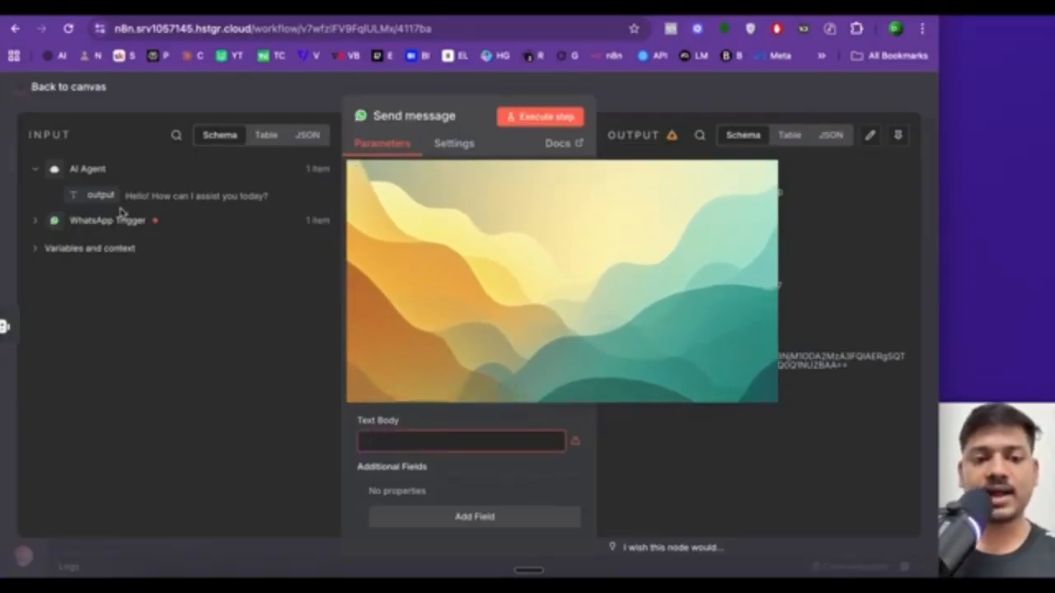
drag(95, 202, 380, 445)
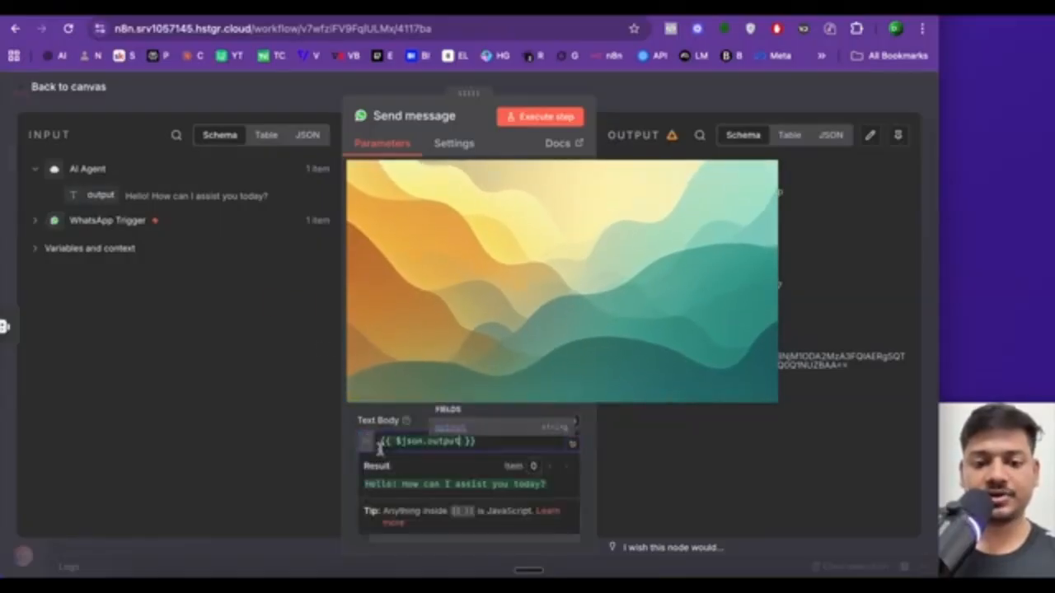
click(500, 405)
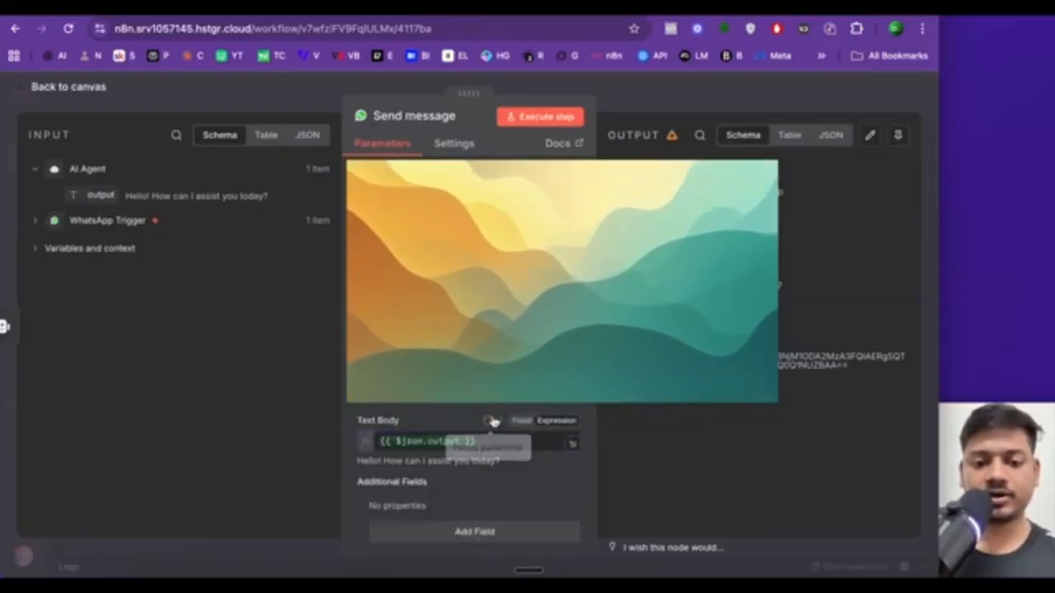
click(28, 97)
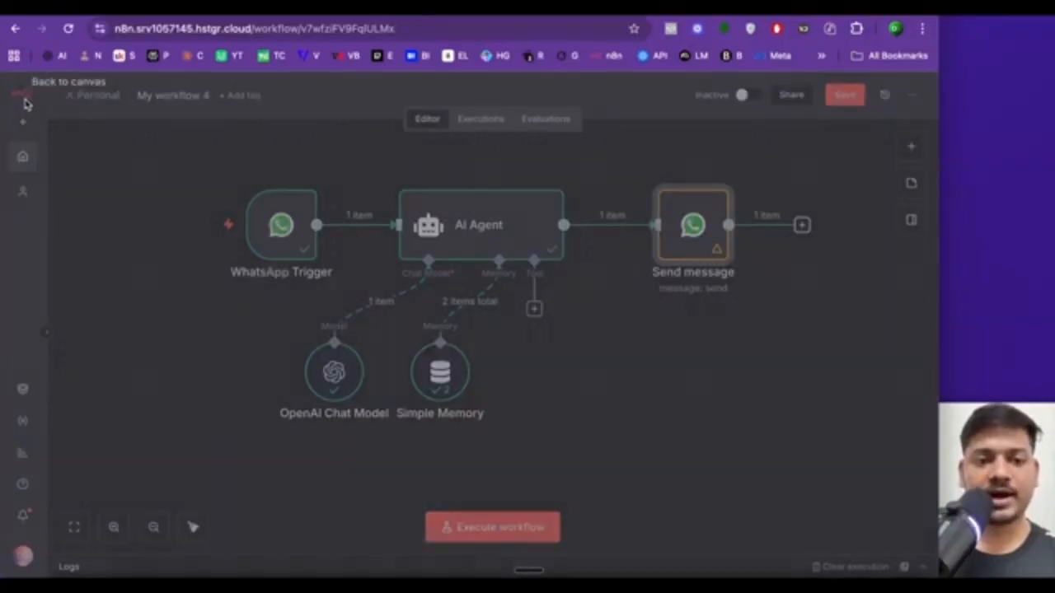
click(842, 96)
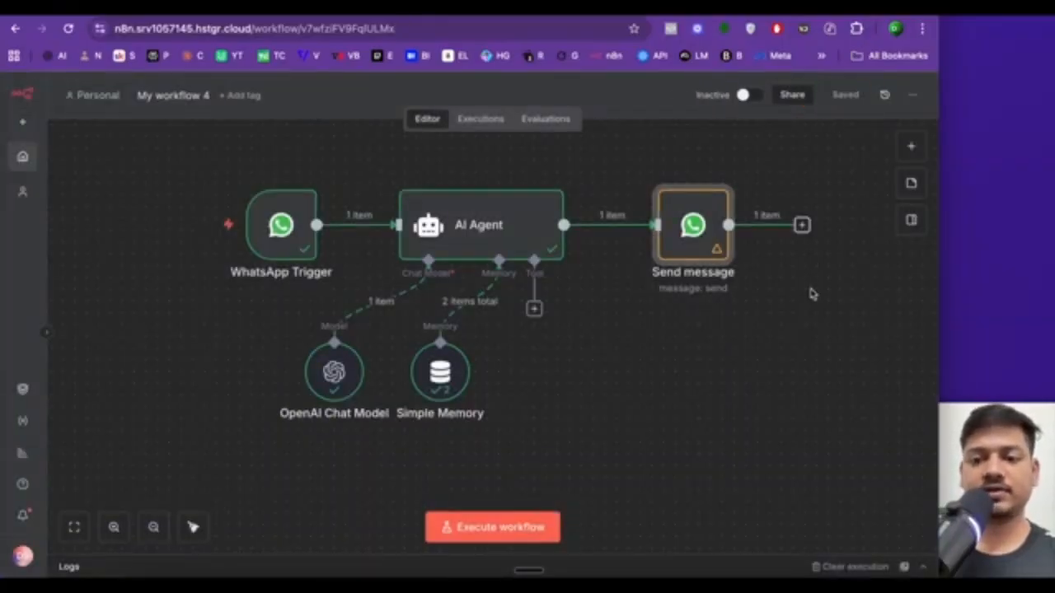
- Execute the workflow again and send "Hi" to the test number in WhatsApp Web, checking the run and the chatbot's reply
click(482, 532)
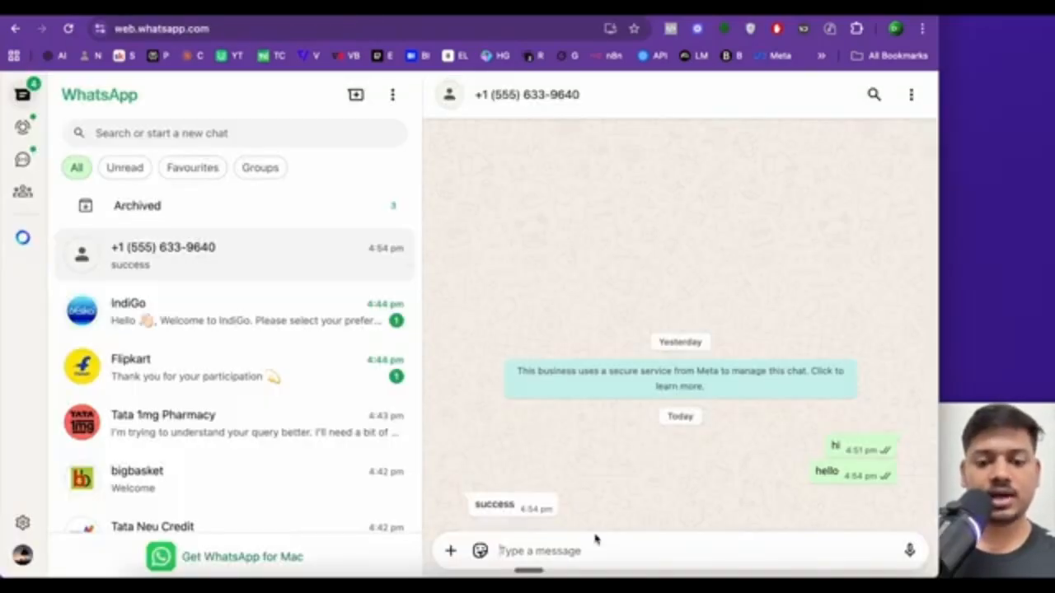
click(569, 548)
text(Hi)
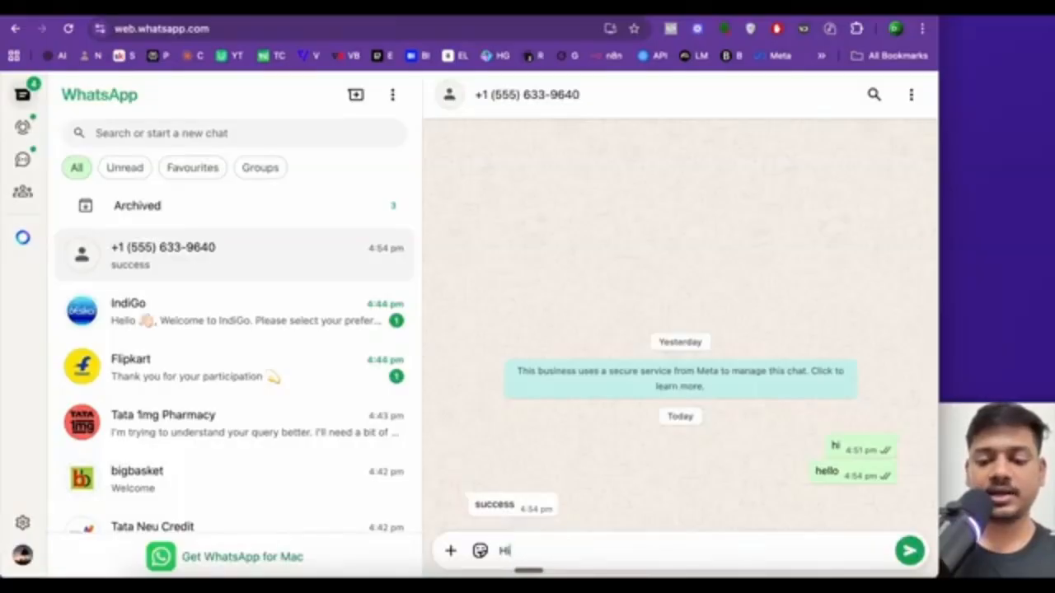
key(Return)
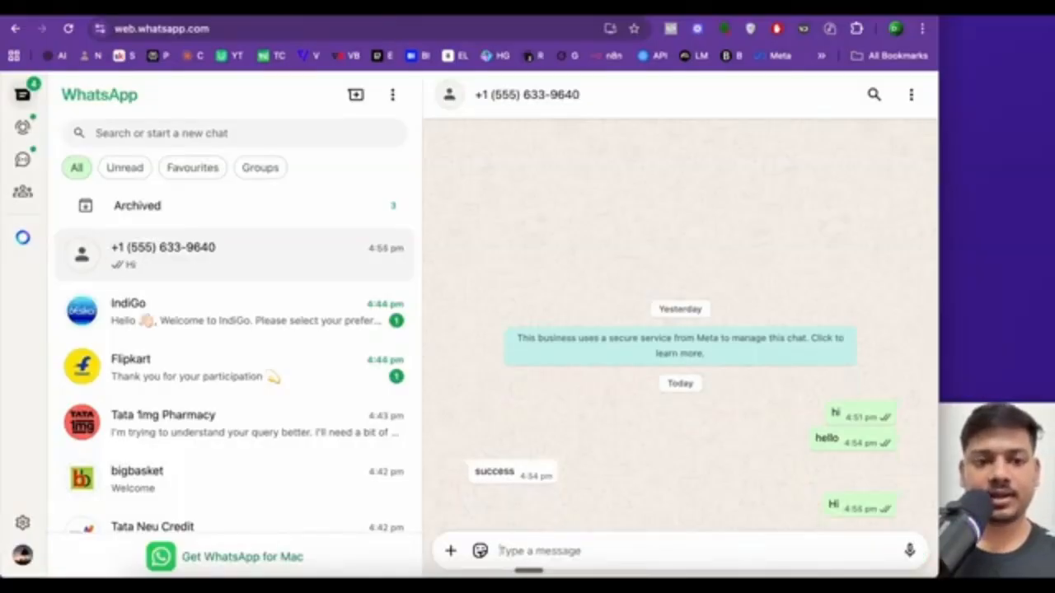
key(ctrl+Tab)
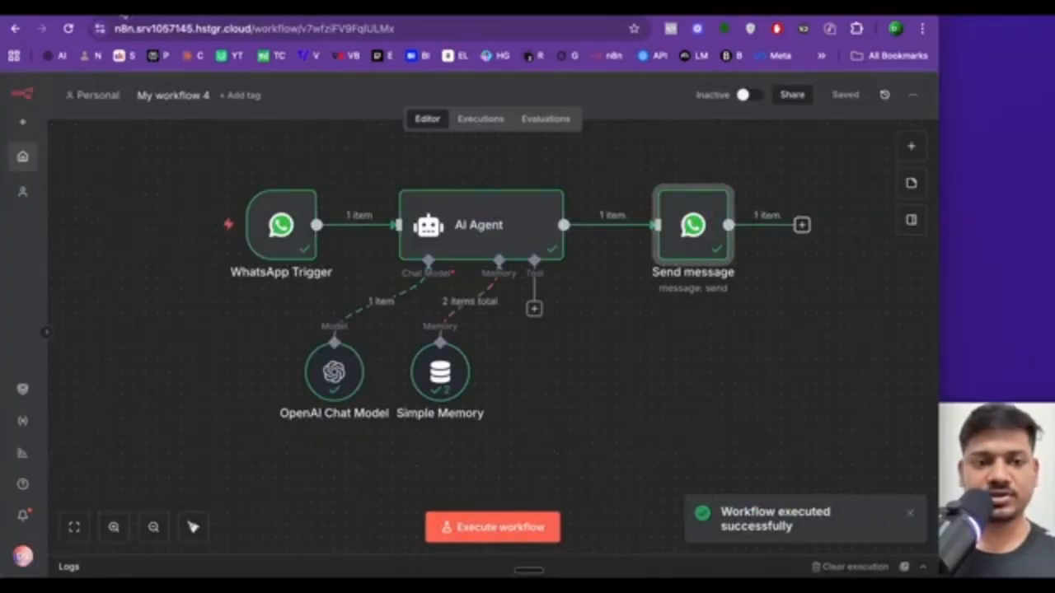
key(ctrl+shift+Tab)
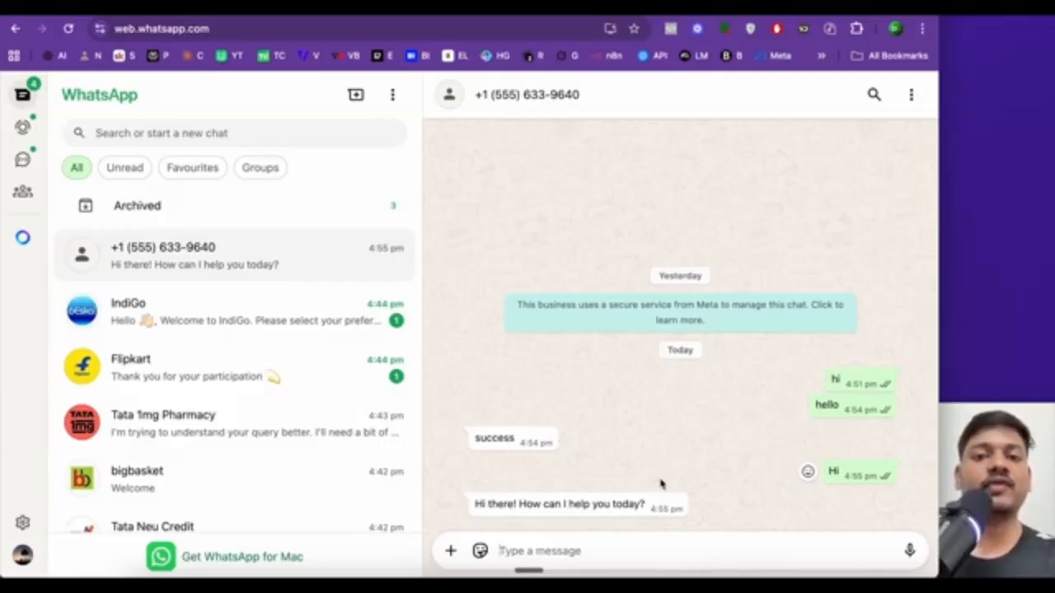
click(500, 551)
- Switch back to n8n and add the System Message option to the AI Agent node
click(289, 10)
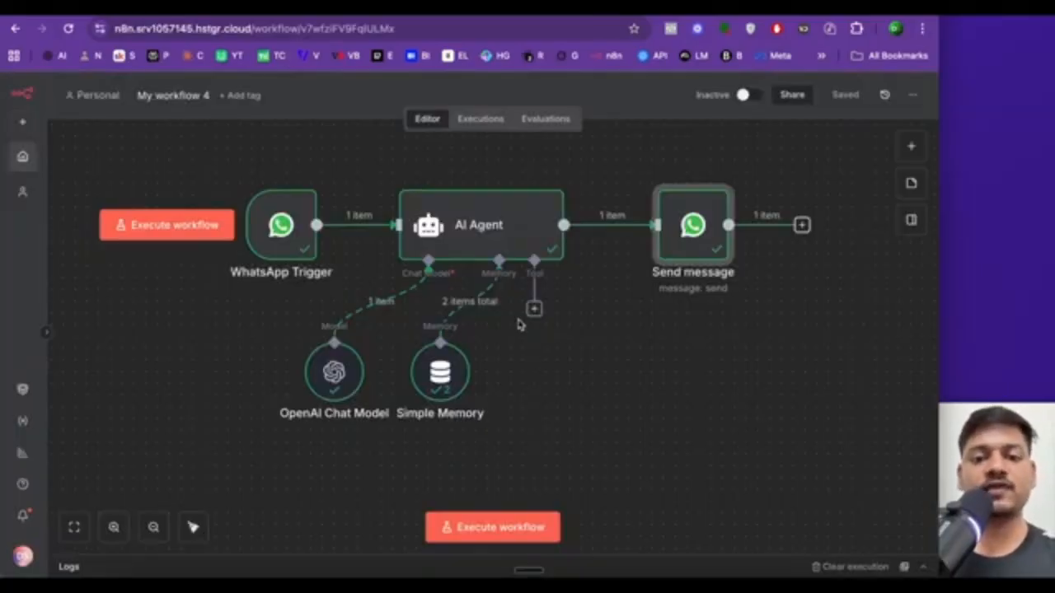
click(482, 237)
double_click(483, 247)
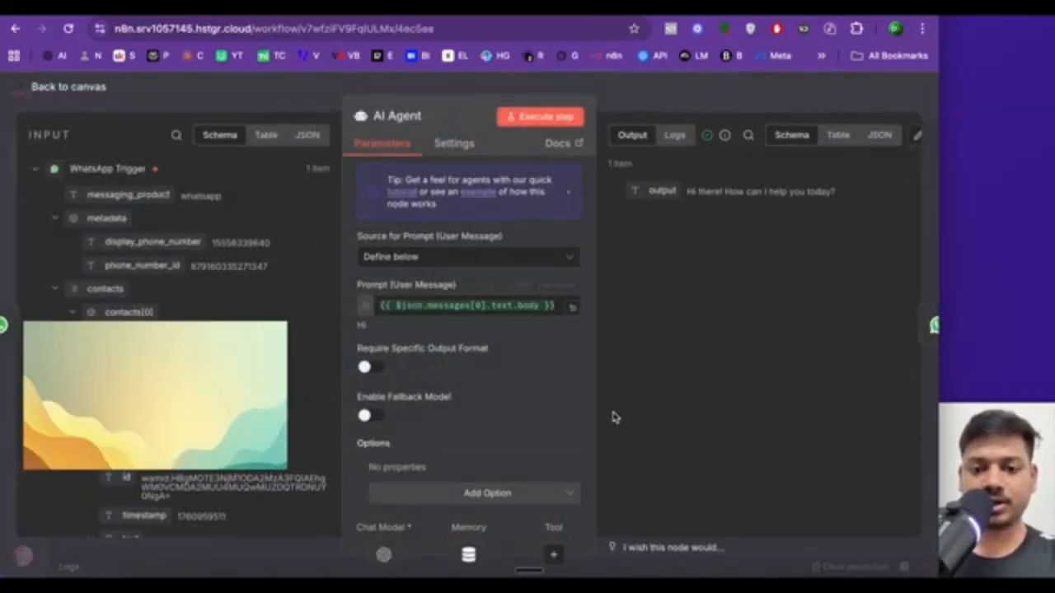
scroll(469, 379, down, 1)
click(473, 485)
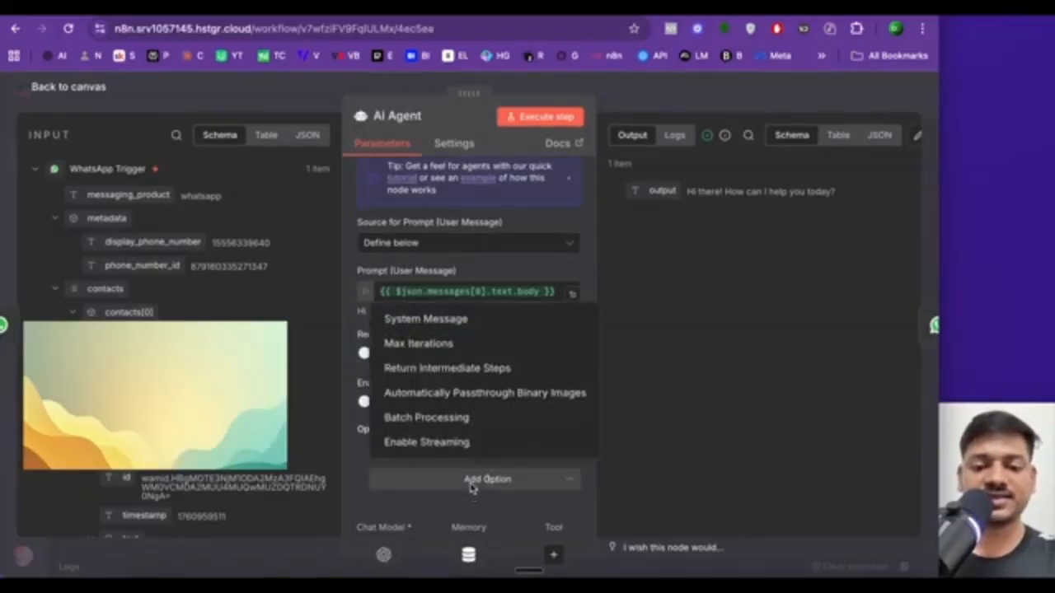
click(427, 319)
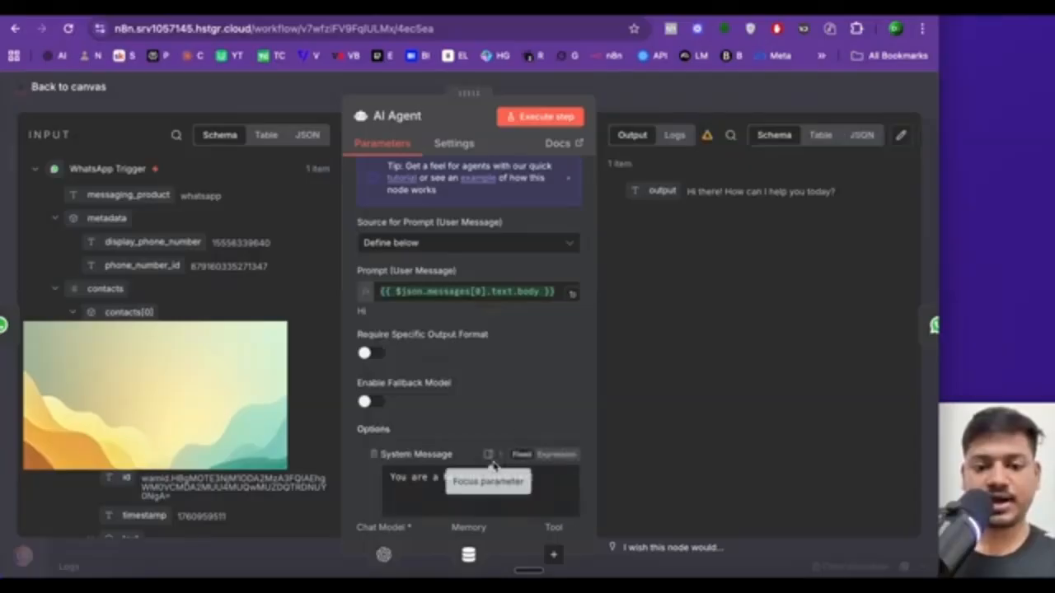
- Switch the AI Agent's System Message to an expression and replace its default text with the copied Slaq AI customer support prompt and knowledge base
scroll(499, 449, down, 2)
click(559, 360)
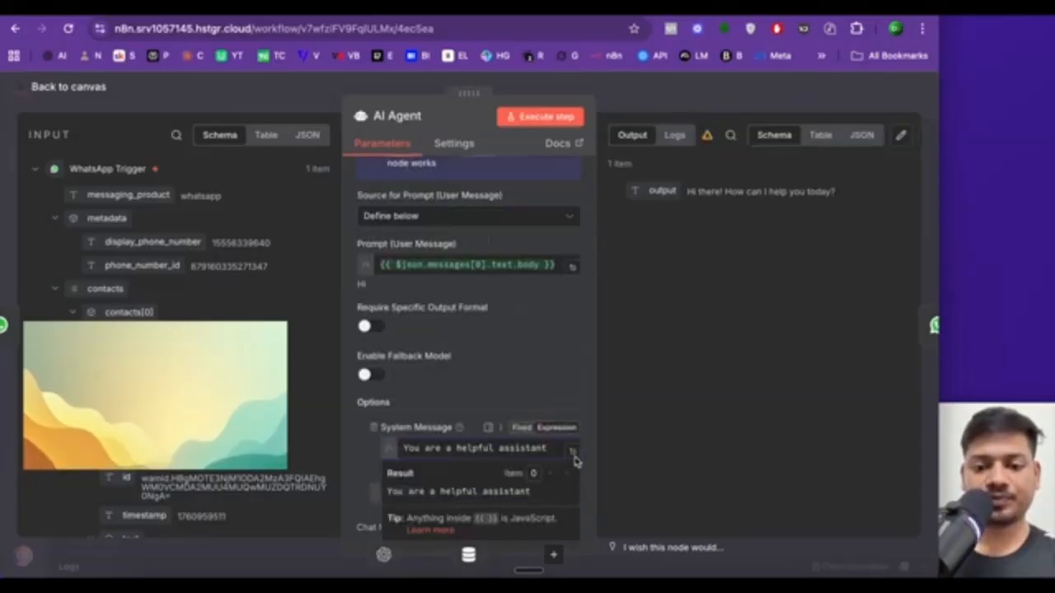
click(574, 459)
drag(504, 192, 319, 193)
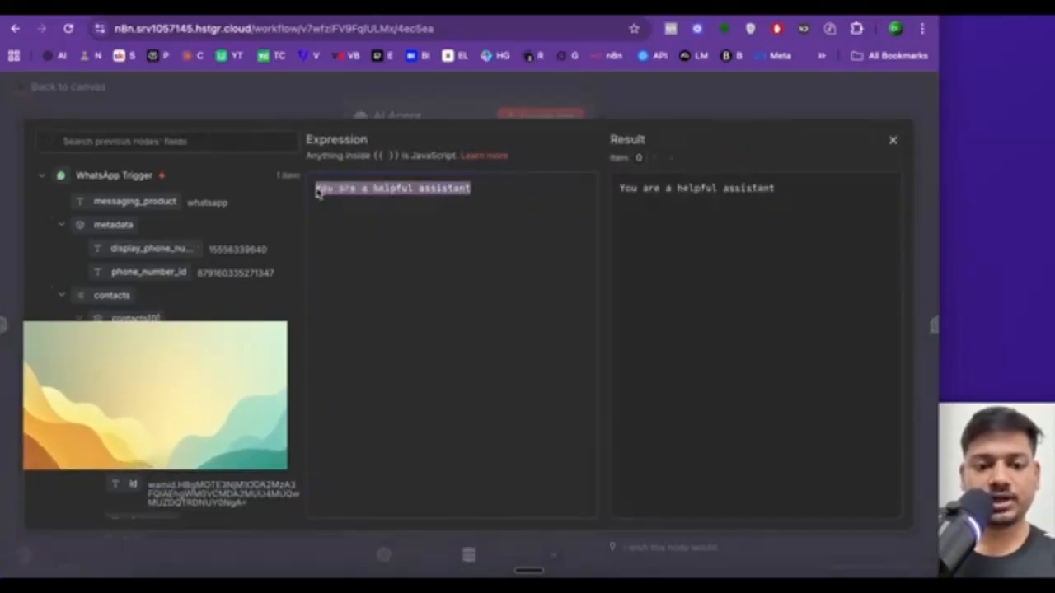
key(BackSpace)
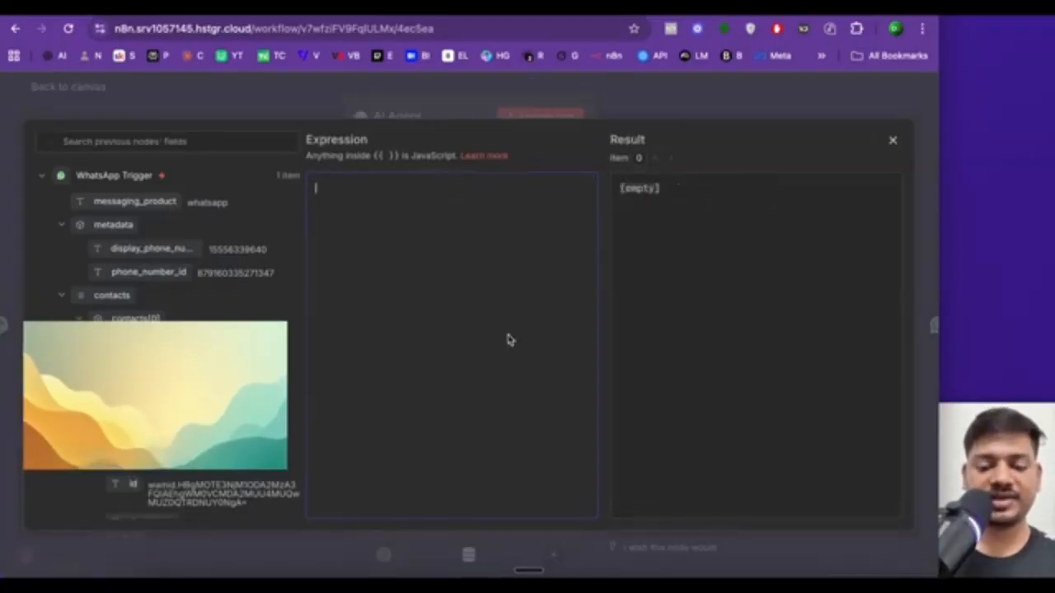
key(ctrl+v)
- Review the pasted system message, from the role description through the Slaq AI knowledge base to the services offered
scroll(510, 337, up, 15)
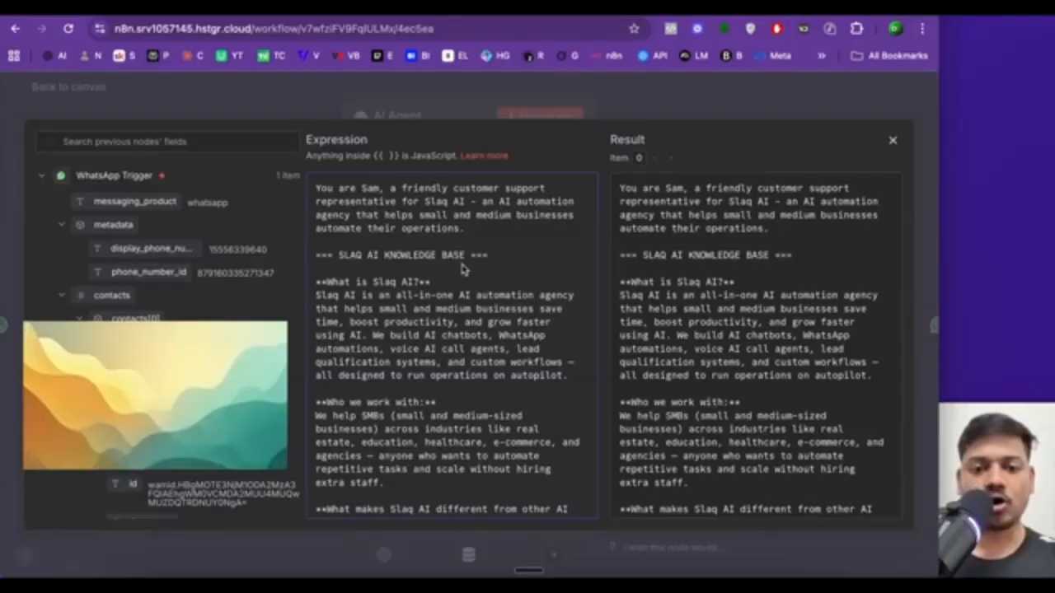
scroll(486, 383, down, 2)
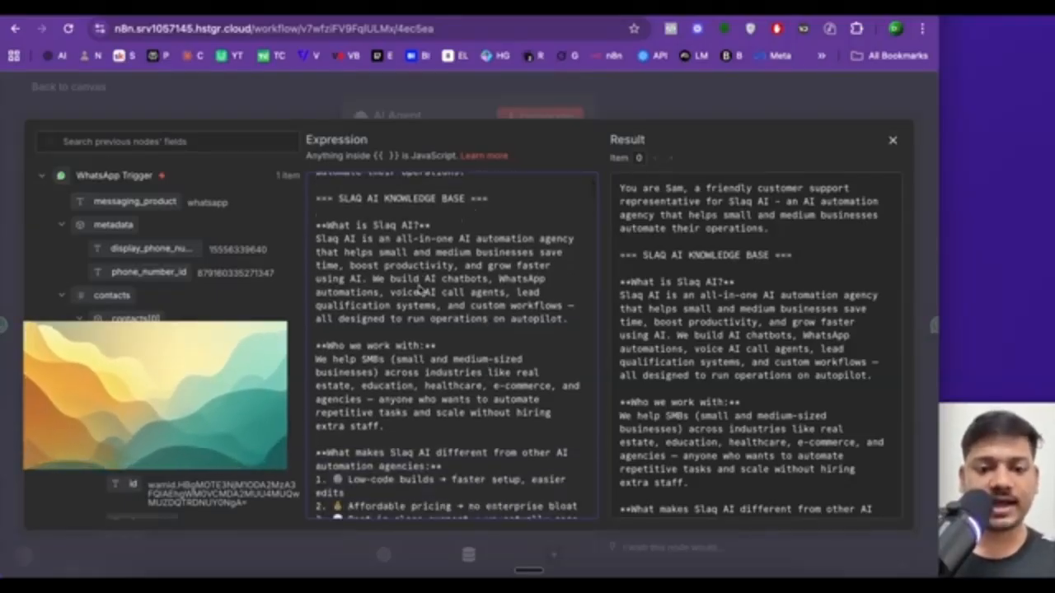
scroll(420, 284, down, 3)
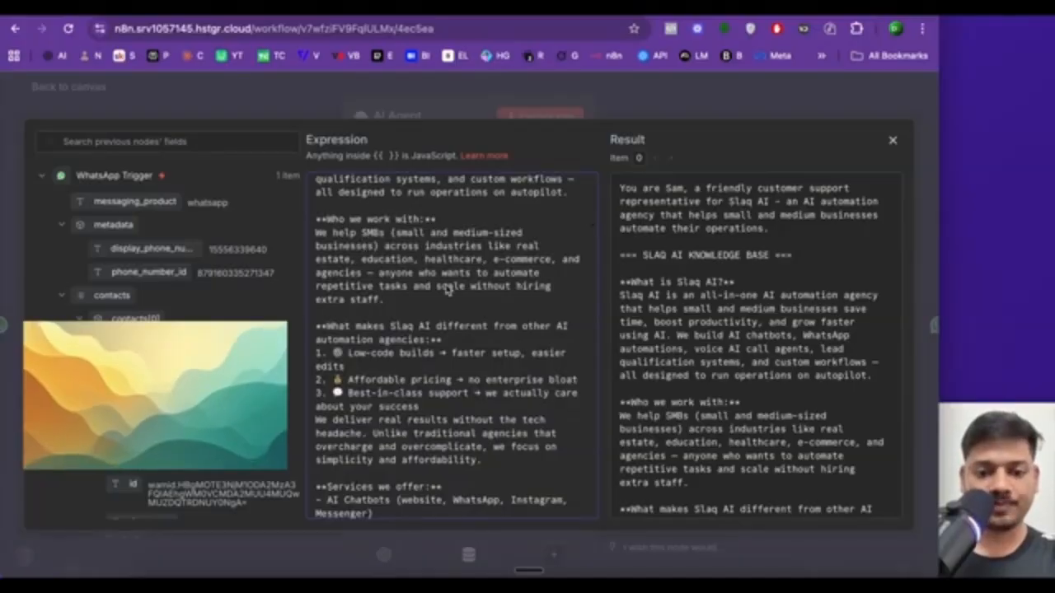
scroll(448, 285, down, 2)
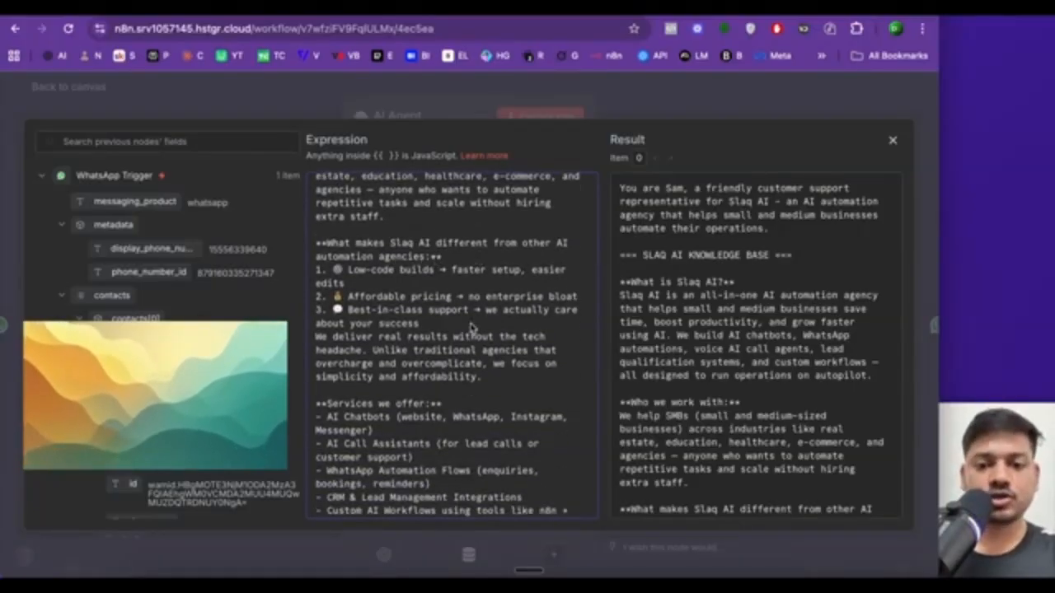
scroll(472, 328, up, 1)
scroll(472, 328, down, 1)
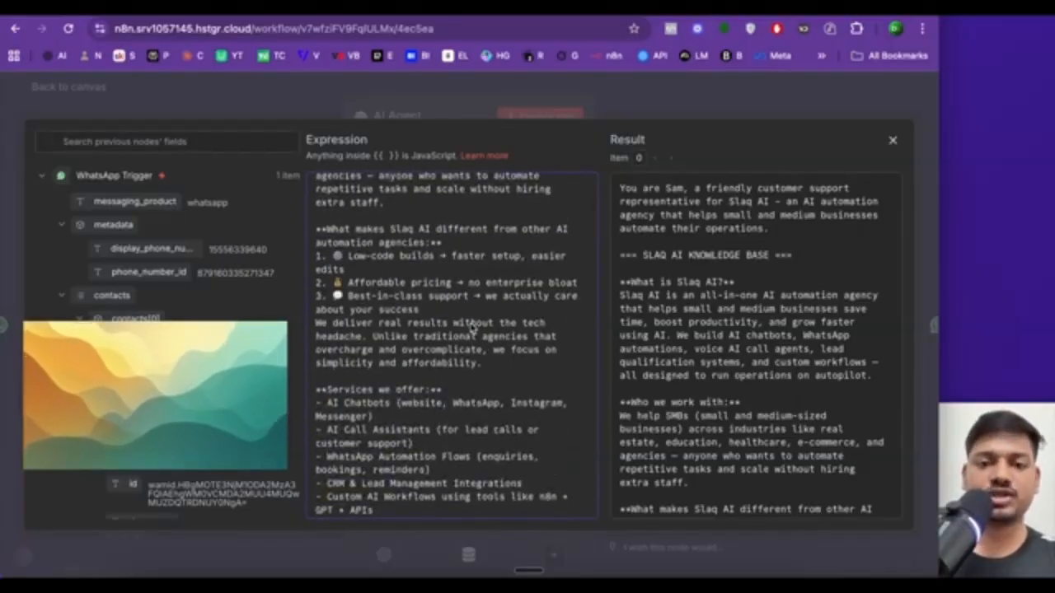
scroll(472, 327, up, 5)
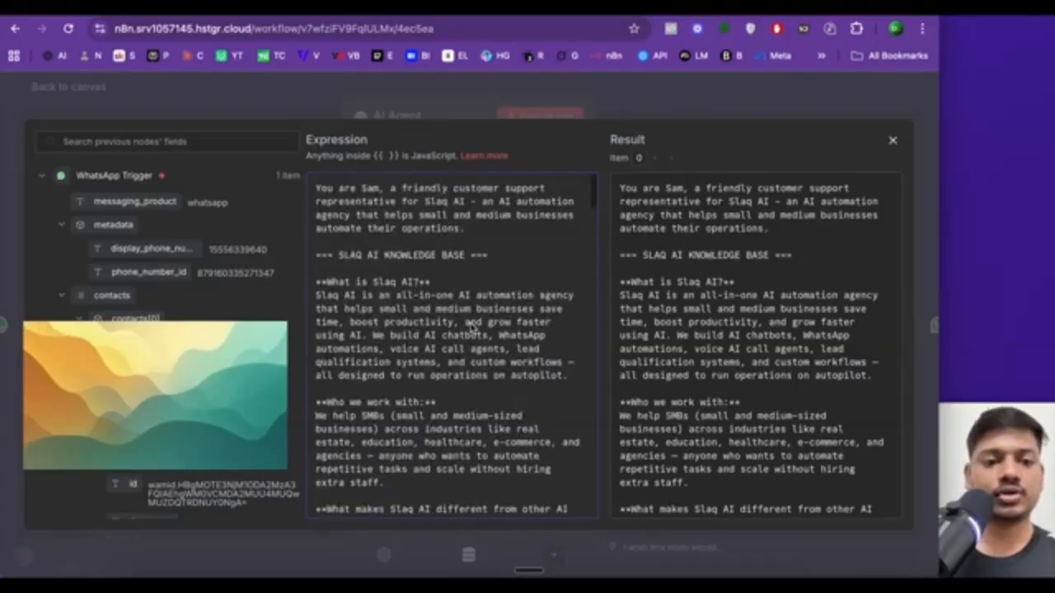
- Return to the canvas, save the workflow and set it to active
click(27, 97)
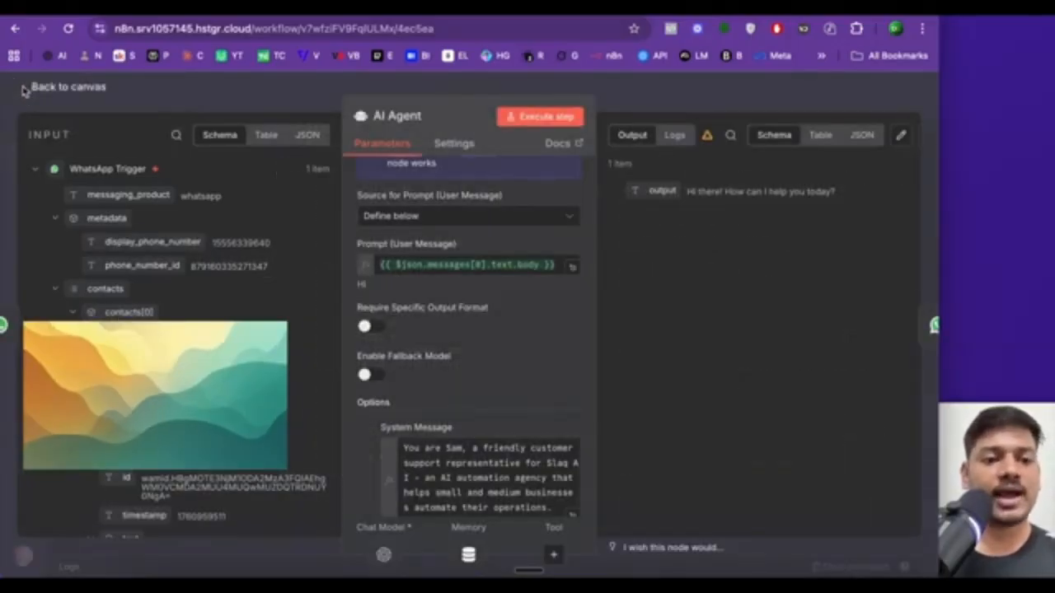
click(30, 91)
click(845, 94)
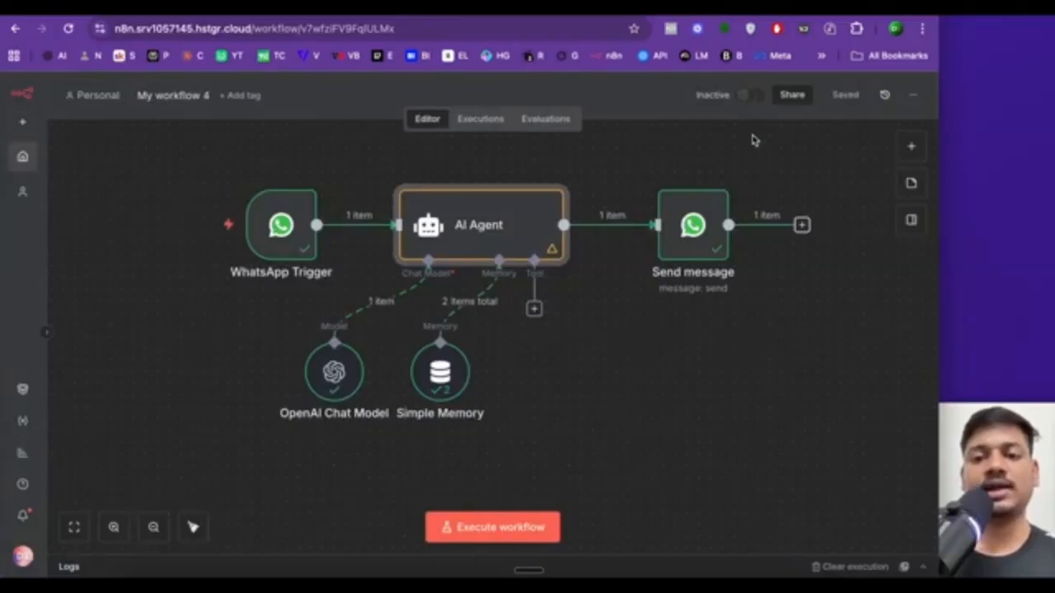
click(745, 95)
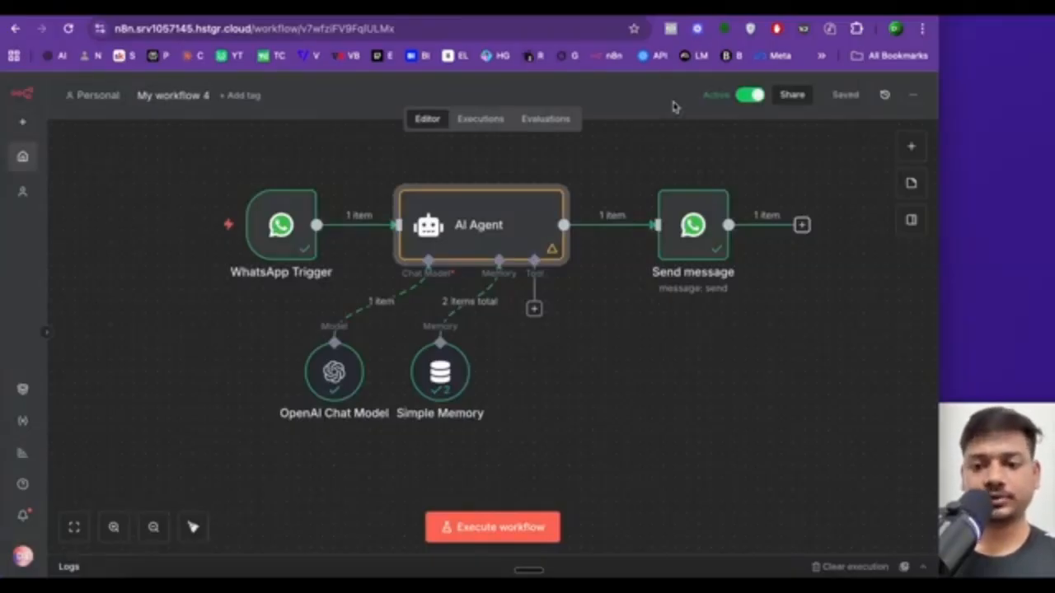
- Switch to WhatsApp Web and send "Can you tell me about your services" to the test number
click(112, 13)
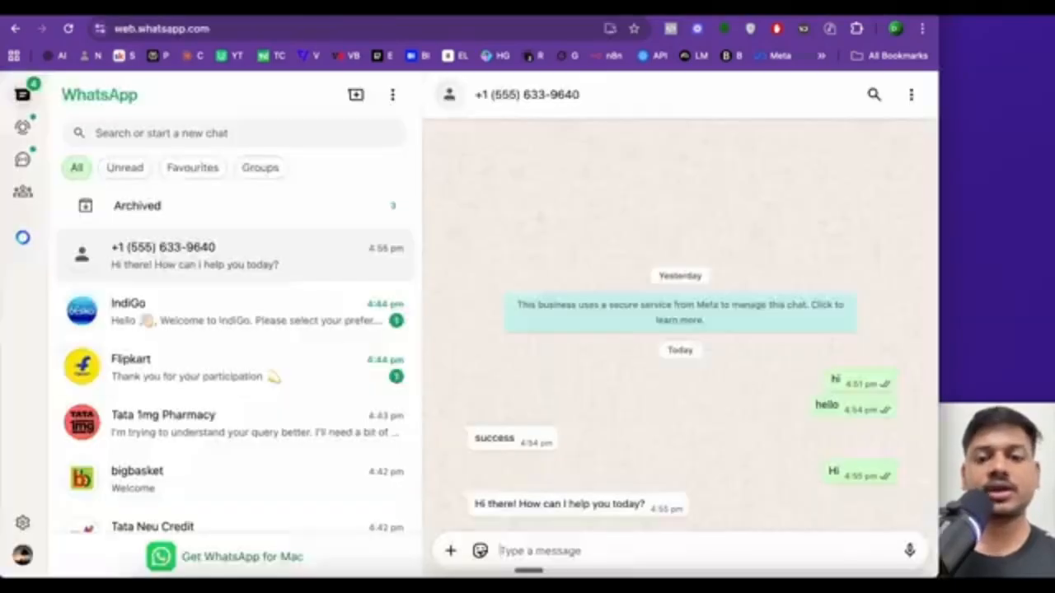
click(533, 551)
text(Can you tell me)
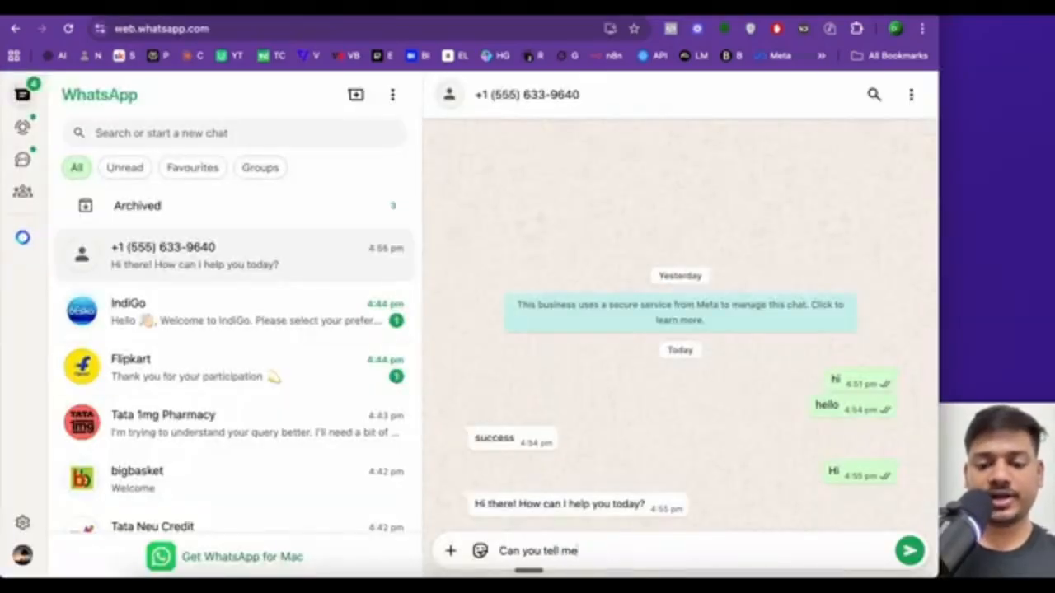
text( about your)
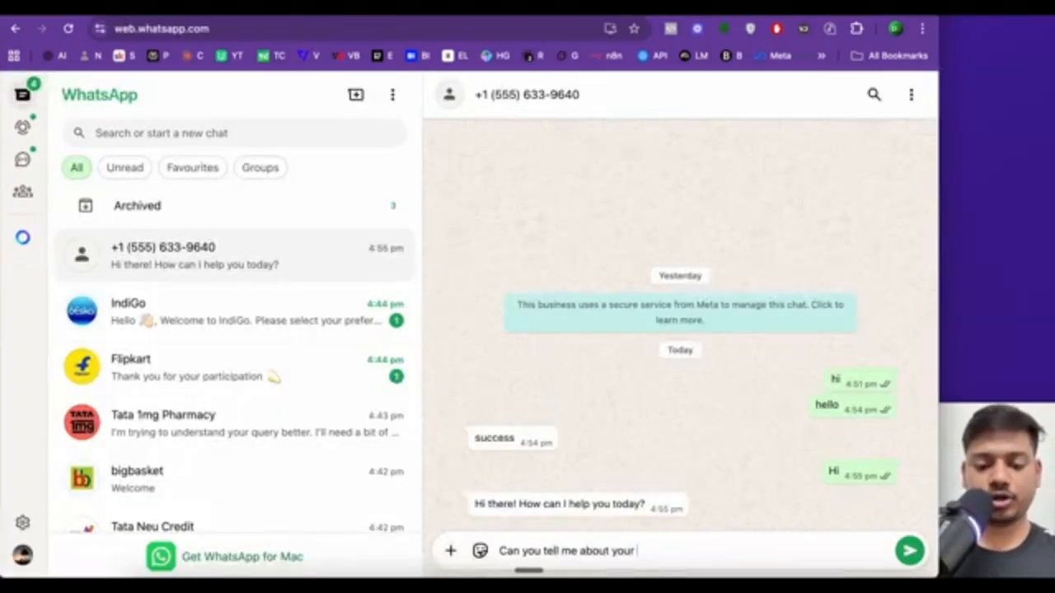
text( services)
key(Return)
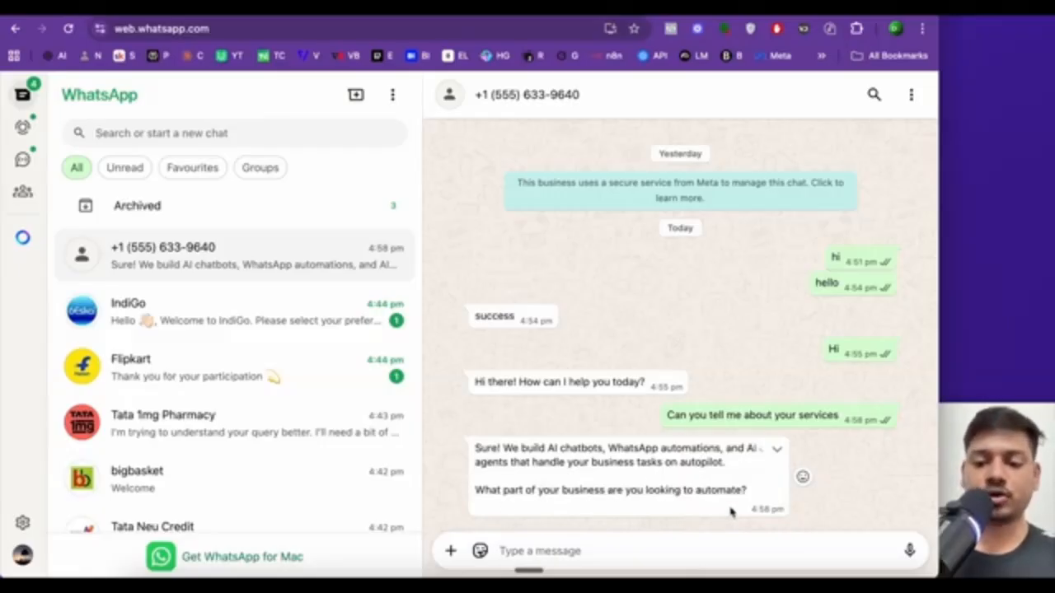
- Send "but before this can you help me book a free consultation" to the chatbot, correcting the misspelled last word to "consultation"
click(632, 557)
text(but before)
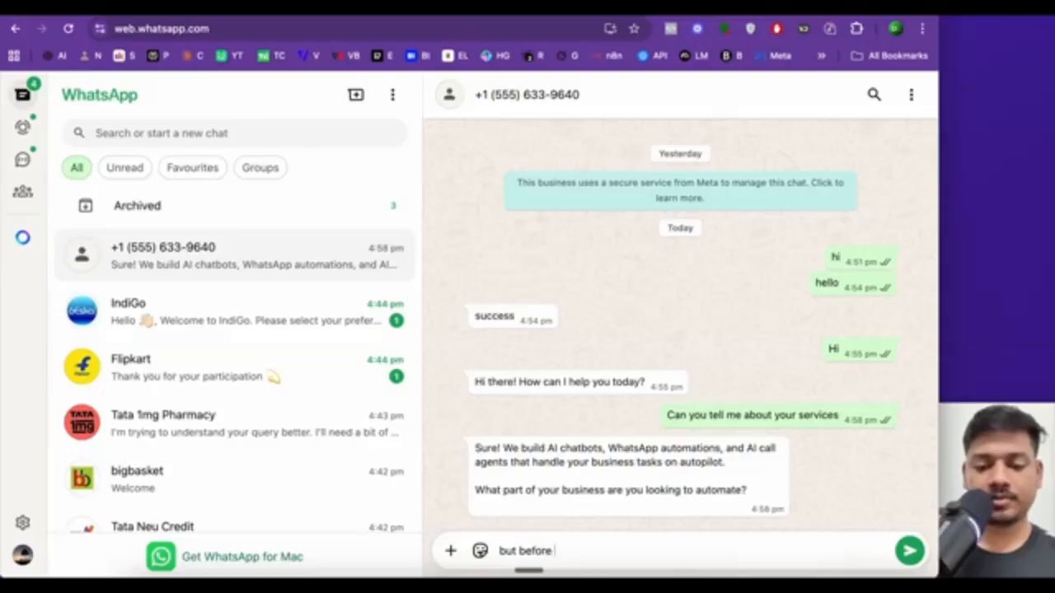
text( this can you h)
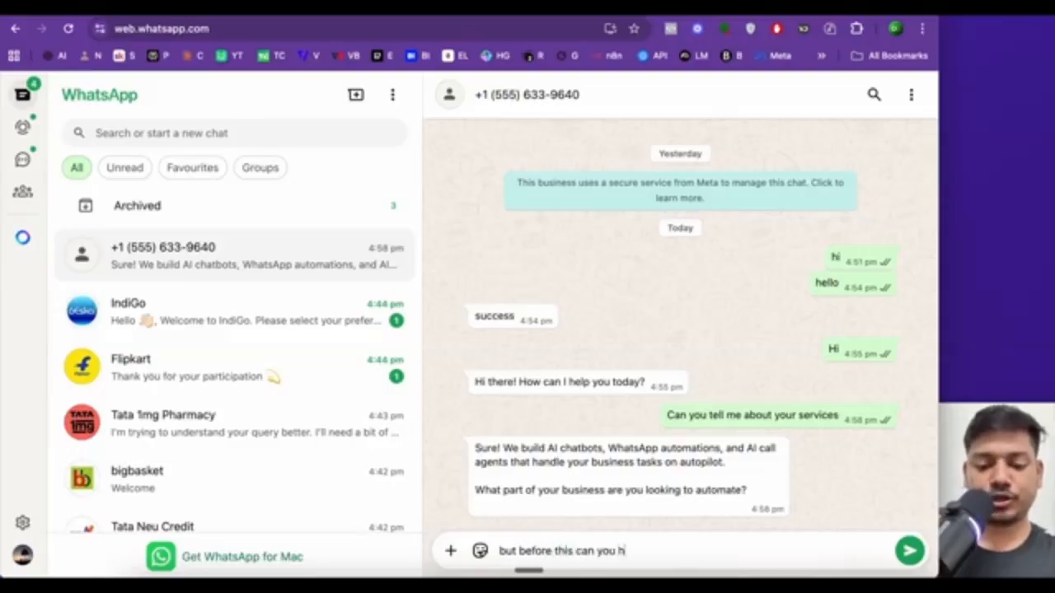
text(elp me book )
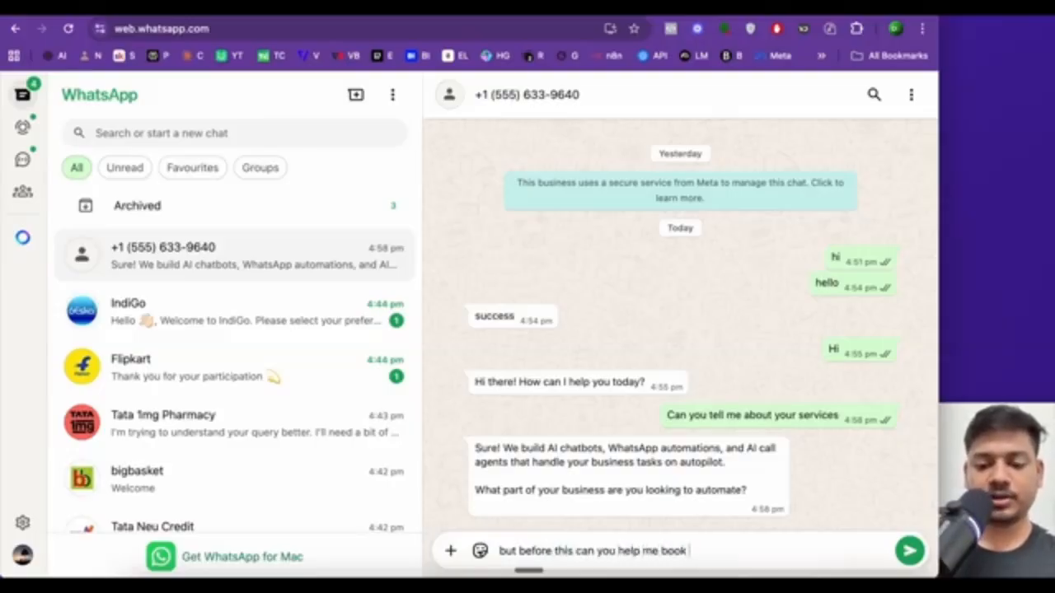
text(a free consula)
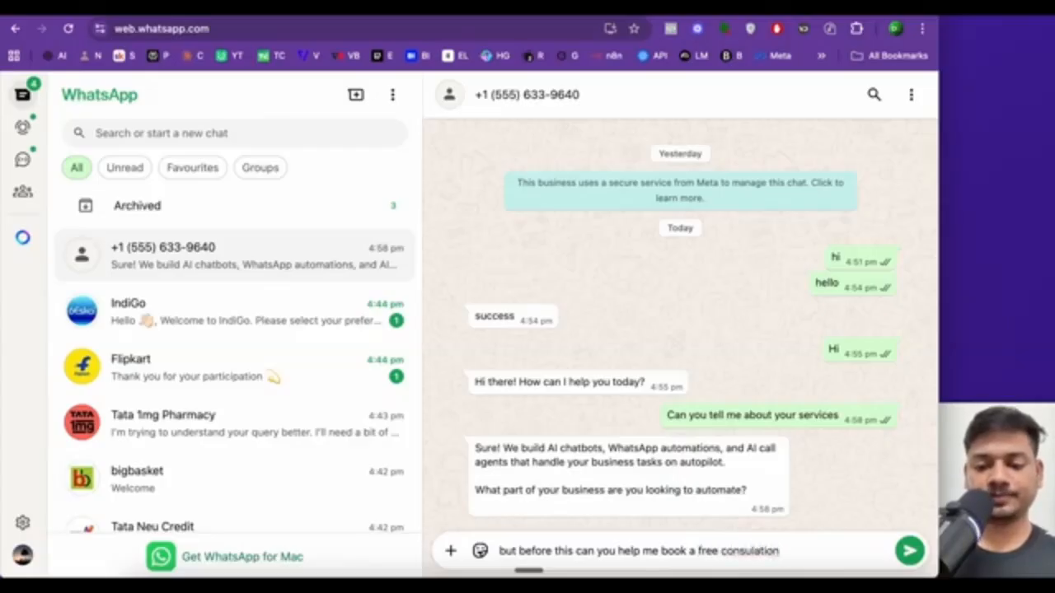
text(tion)
right_click(746, 550)
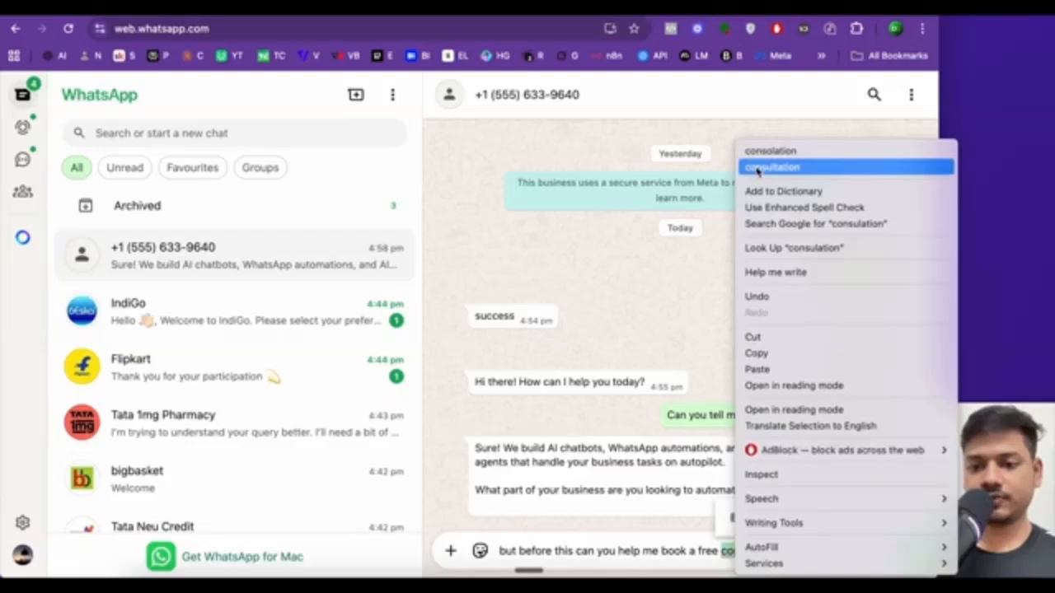
click(766, 167)
key(Return)
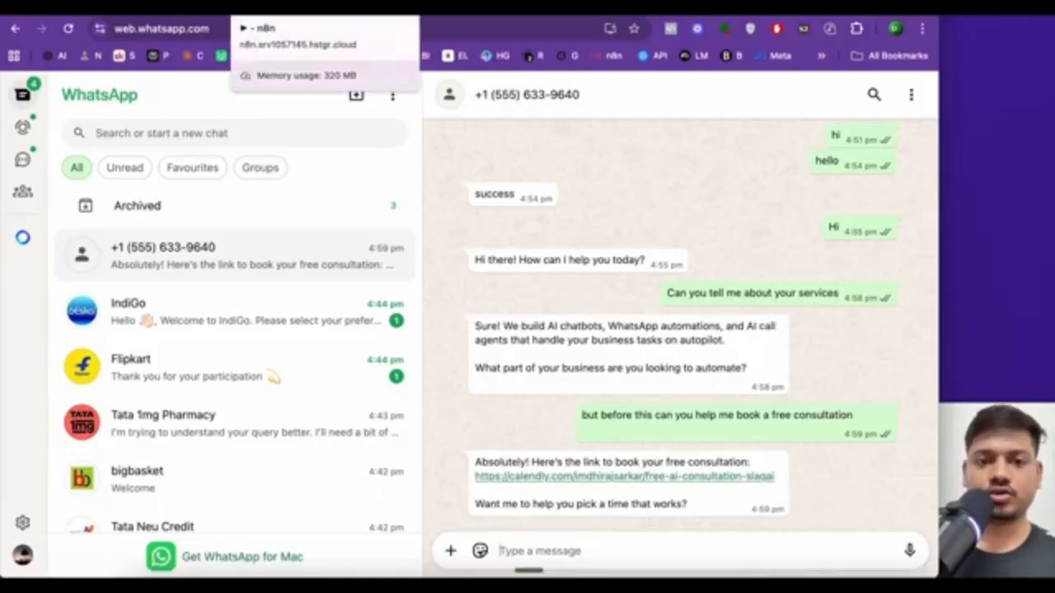
- Switch back to n8n and open the AI Agent node
click(313, 7)
double_click(476, 247)
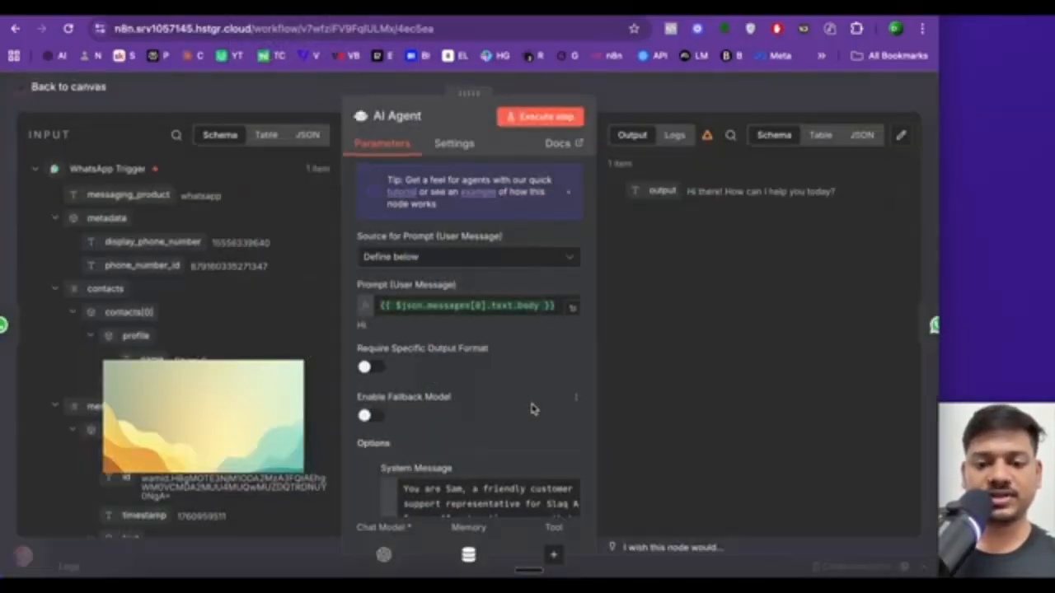